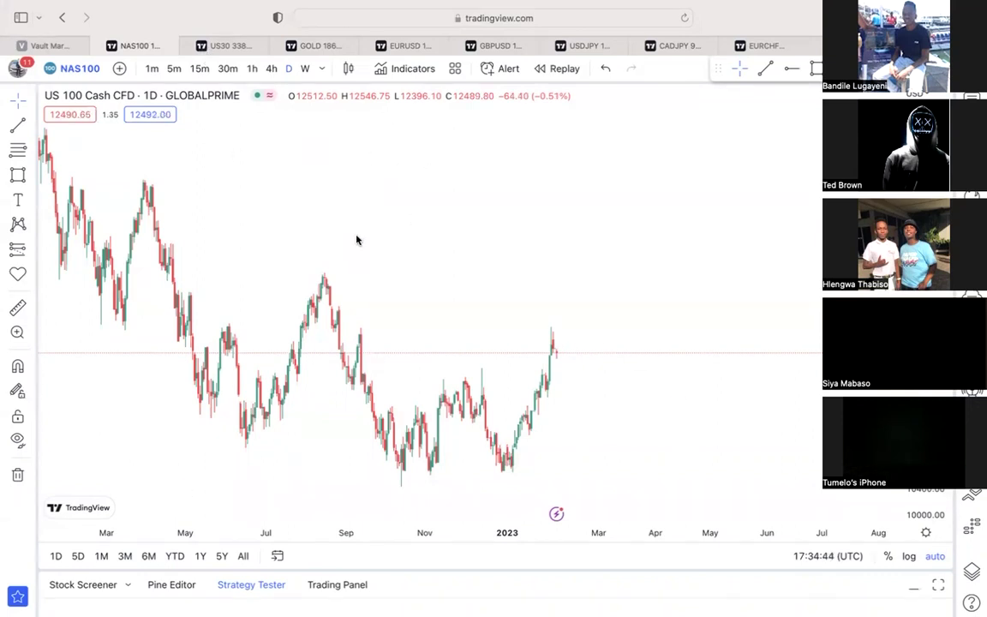
Bring the late-2021 price history of the daily NAS100 chart into view and place the floating drawing toolbar over the chart
{"action": "left_click_drag", "start_coordinate": [368, 223], "coordinate": [418, 229]}
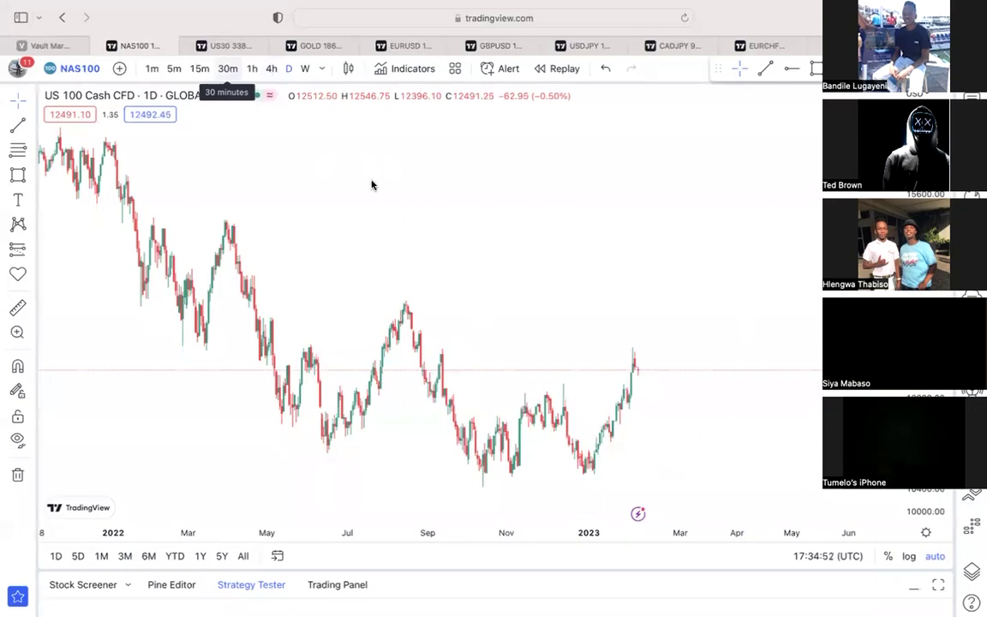
{"action": "left_click_drag", "start_coordinate": [254, 165], "coordinate": [284, 165]}
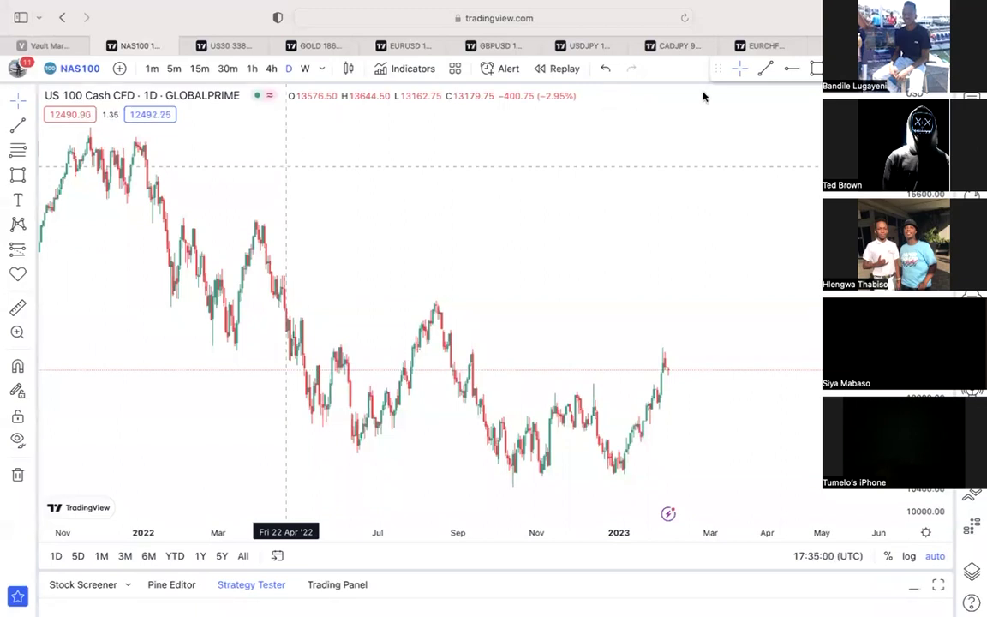
{"action": "mouse_move", "coordinate": [718, 69]}
{"action": "left_mouse_down"}
{"action": "mouse_move", "coordinate": [627, 144]}
{"action": "mouse_move", "coordinate": [490, 159]}
{"action": "mouse_move", "coordinate": [395, 122]}
{"action": "left_mouse_up"}
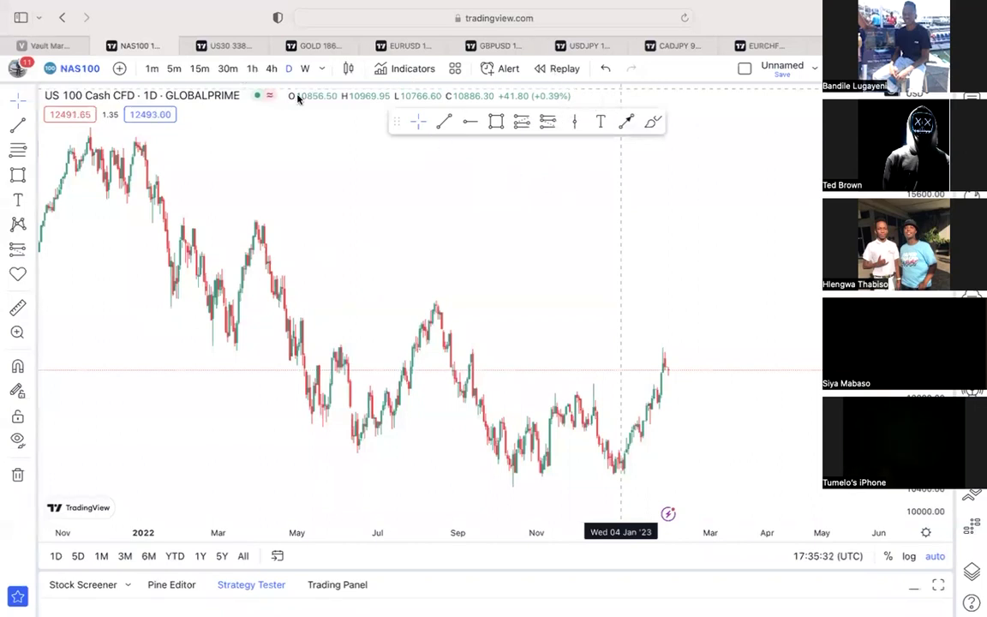
{"action": "mouse_move", "coordinate": [397, 7]}
{"action": "mouse_move", "coordinate": [126, 5]}
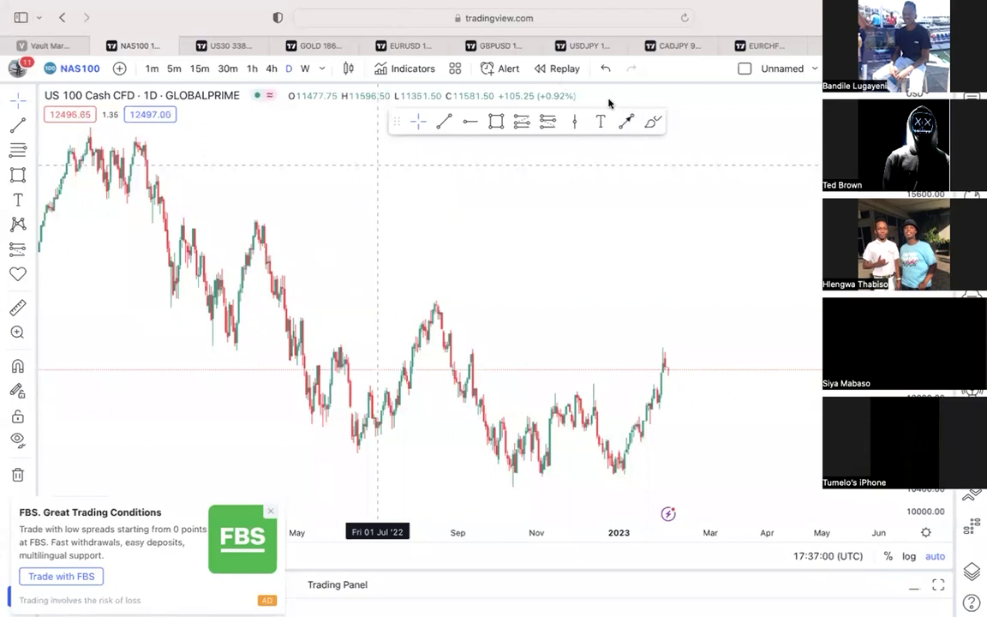
Draw a descending trend line from the January 2022 high over the August 2022 high to 6 February 2023, and dismiss the advertisement
{"action": "left_click", "coordinate": [442, 126]}
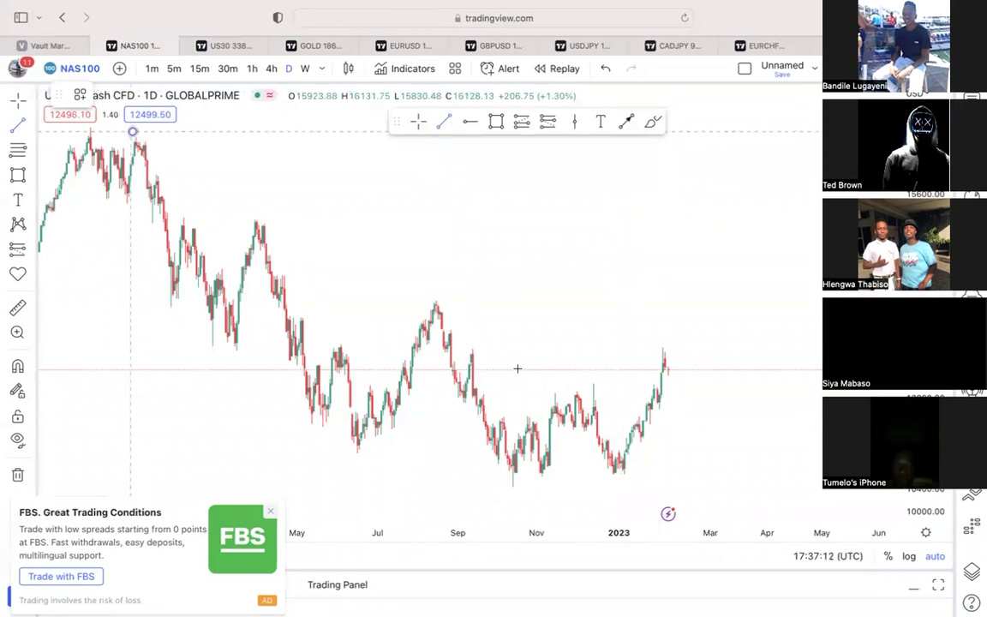
{"action": "left_click", "coordinate": [133, 131]}
{"action": "scroll", "coordinate": [292, 188], "scroll_direction": "left", "scroll_amount": 3}
{"action": "mouse_move", "coordinate": [197, 132]}
{"action": "left_mouse_down"}
{"action": "mouse_move", "coordinate": [659, 323]}
{"action": "mouse_move", "coordinate": [508, 319]}
{"action": "left_mouse_up"}
{"action": "scroll", "coordinate": [549, 300], "scroll_direction": "left", "scroll_amount": 3}
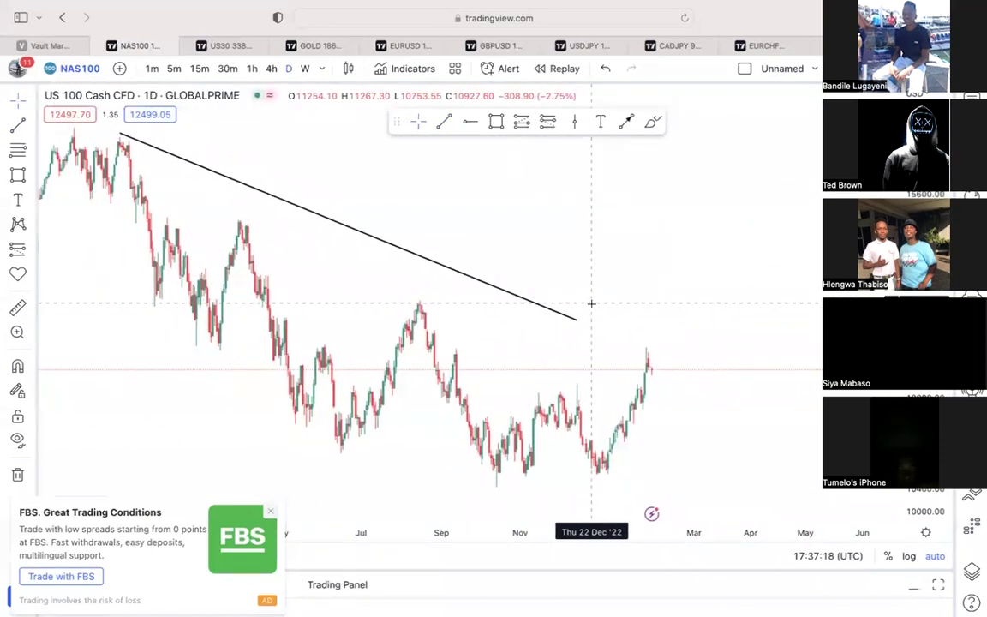
{"action": "left_click_drag", "start_coordinate": [574, 322], "coordinate": [653, 430]}
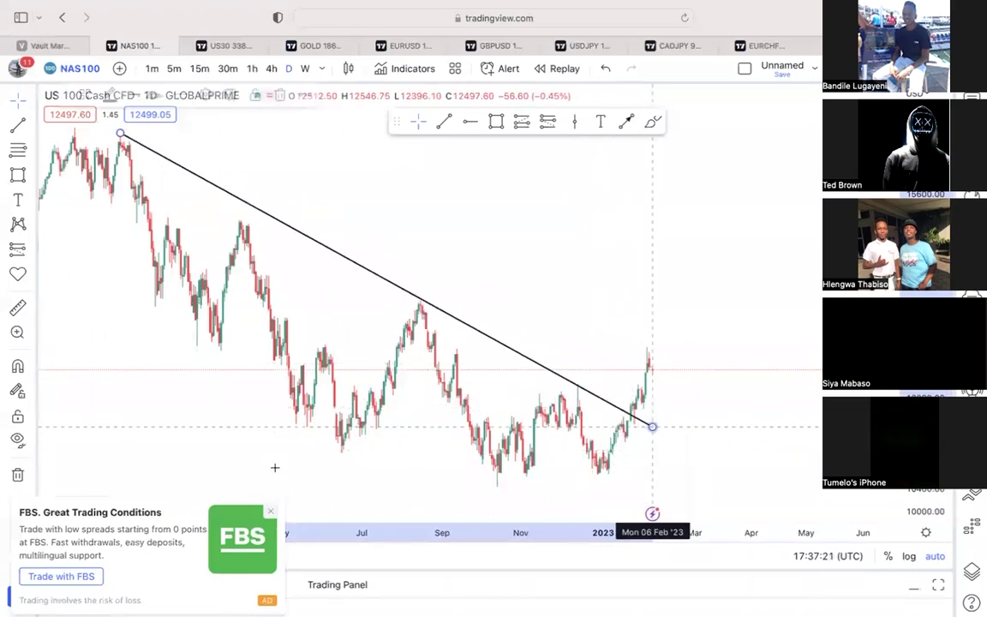
{"action": "left_click", "coordinate": [271, 511]}
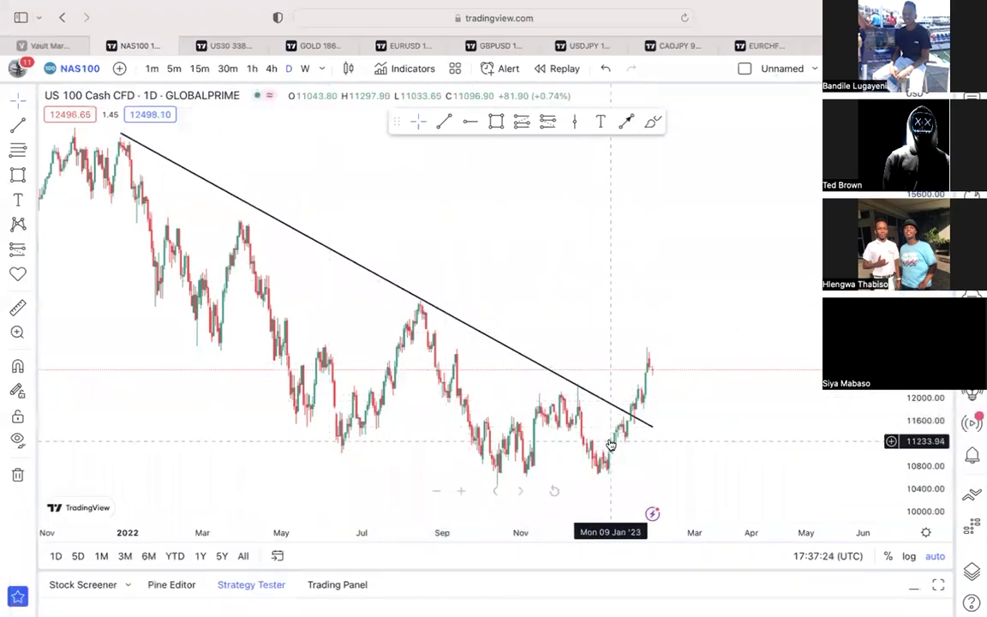
Examine the January 2023 price action around the descending trend line on the daily chart
{"action": "left_click", "coordinate": [636, 420]}
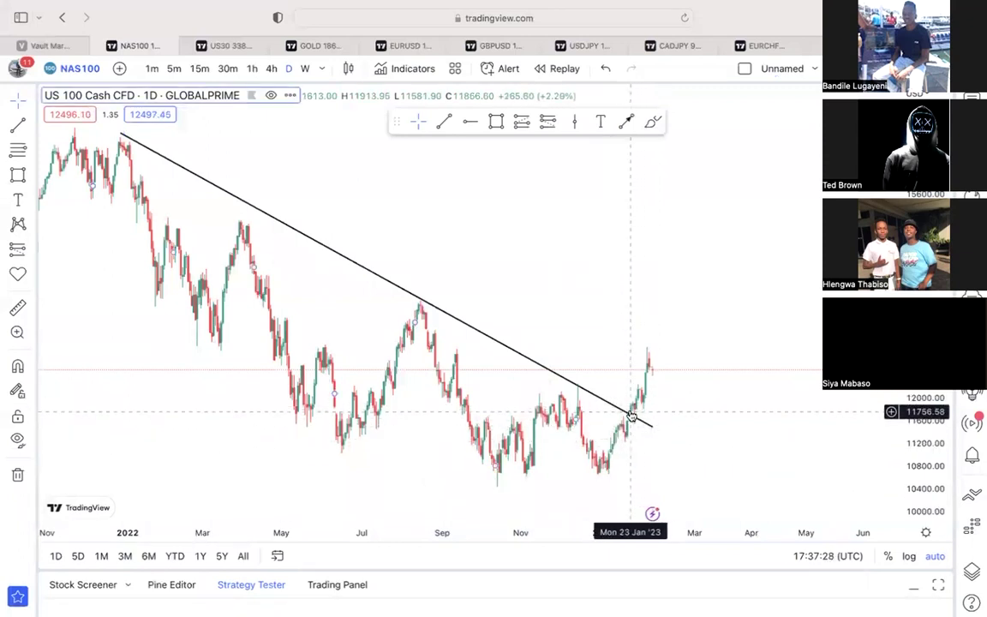
{"action": "left_click", "coordinate": [461, 493]}
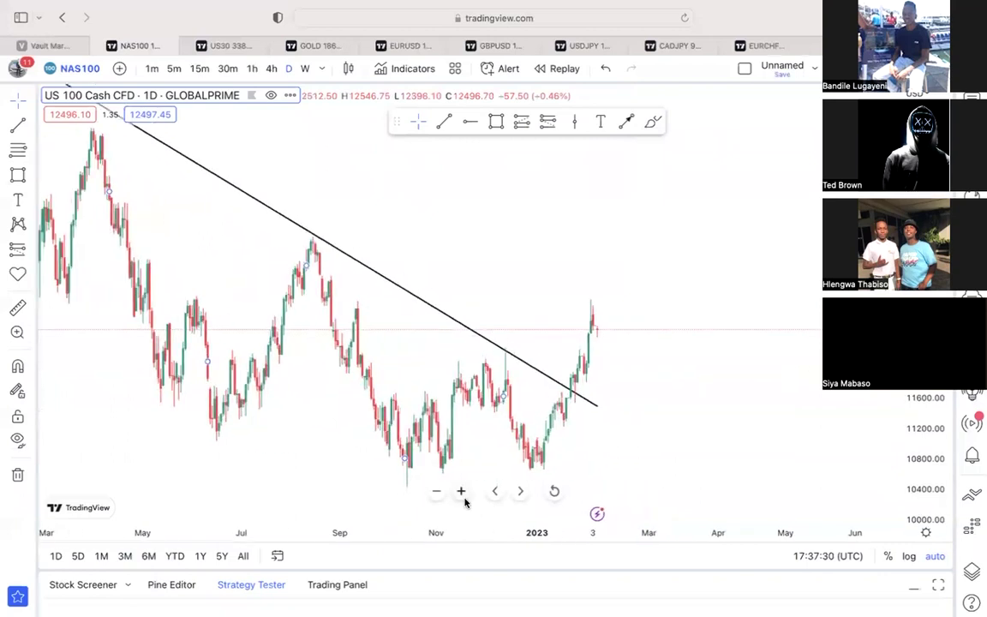
{"action": "left_click", "coordinate": [462, 494]}
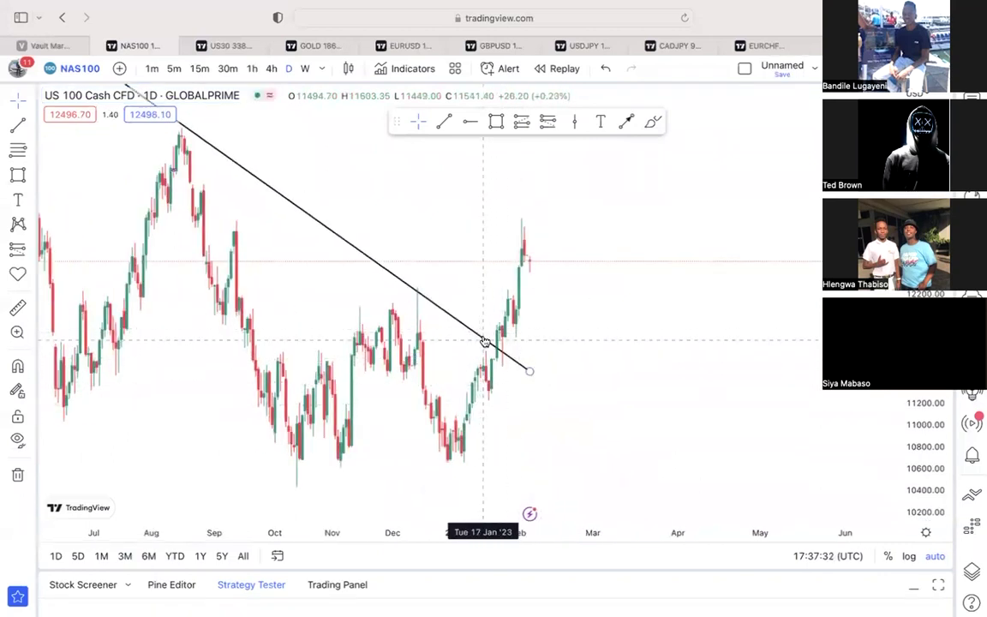
{"action": "left_click_drag", "start_coordinate": [506, 351], "coordinate": [560, 351]}
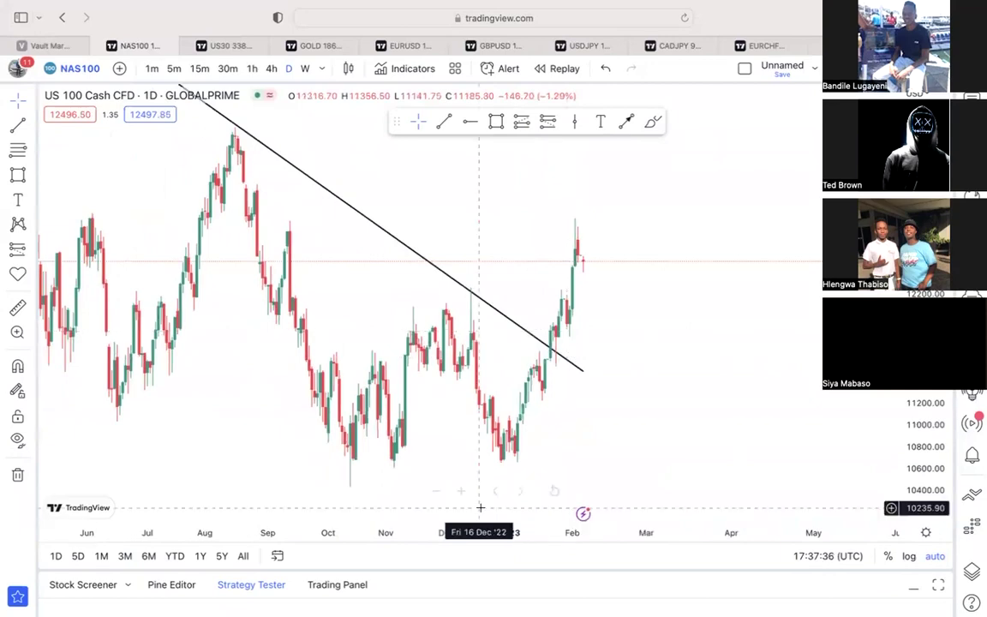
{"action": "left_click", "coordinate": [439, 489]}
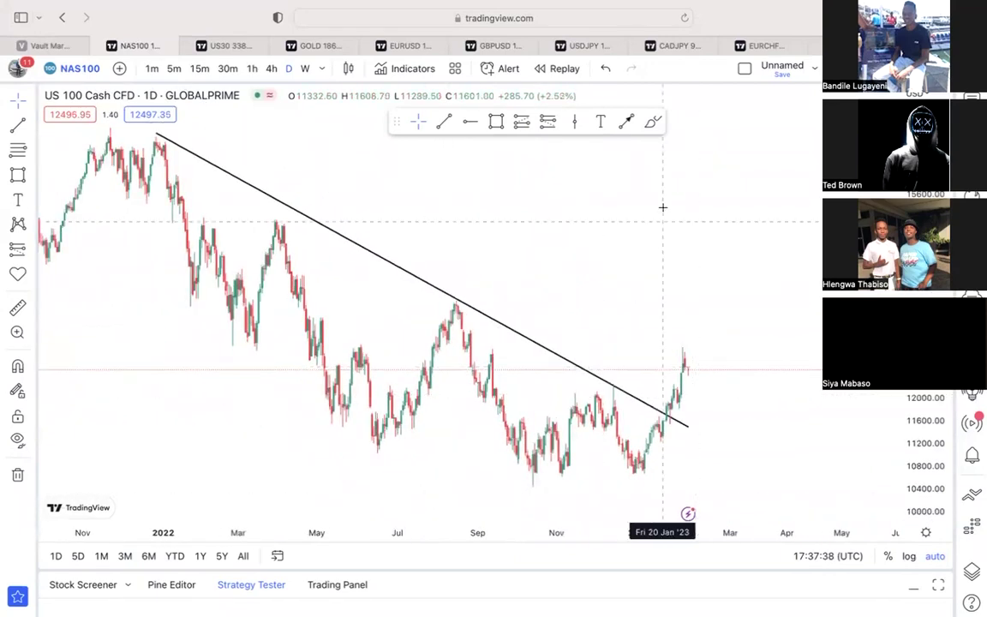
{"action": "left_click_drag", "start_coordinate": [666, 346], "coordinate": [537, 364]}
Switch the chart to the 4-hour timeframe and frame the late-January 2023 candles around the descending trend line
{"action": "left_click", "coordinate": [271, 69]}
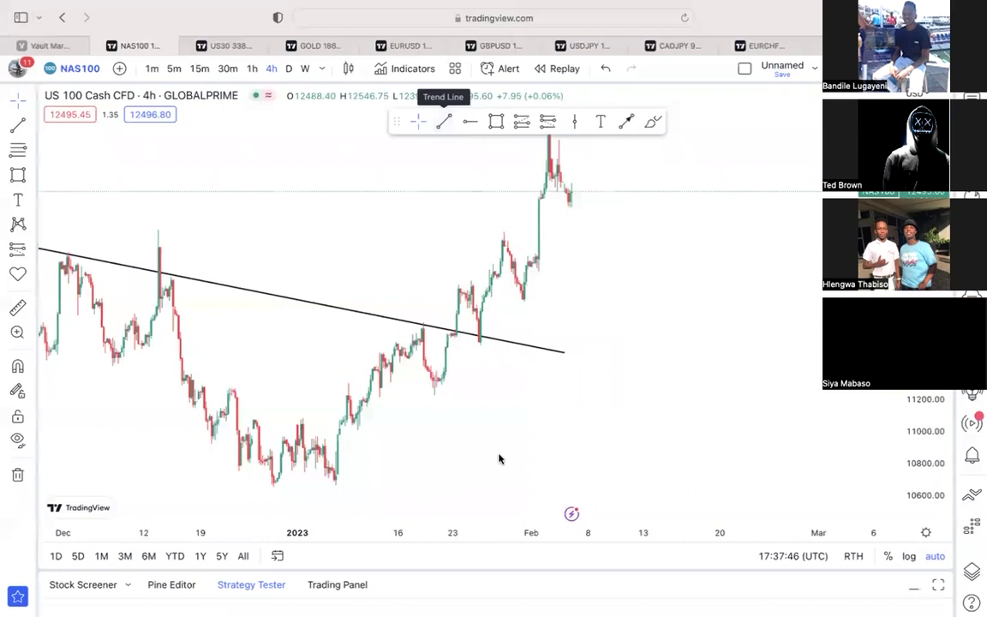
{"action": "left_click", "coordinate": [440, 490]}
{"action": "left_click", "coordinate": [440, 490]}
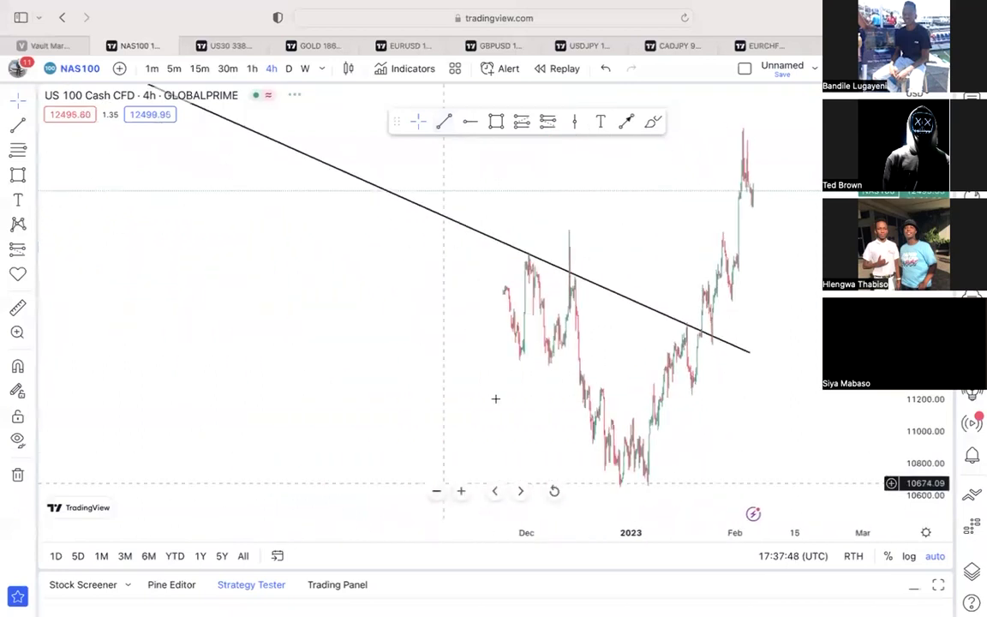
{"action": "left_click_drag", "start_coordinate": [666, 198], "coordinate": [426, 213]}
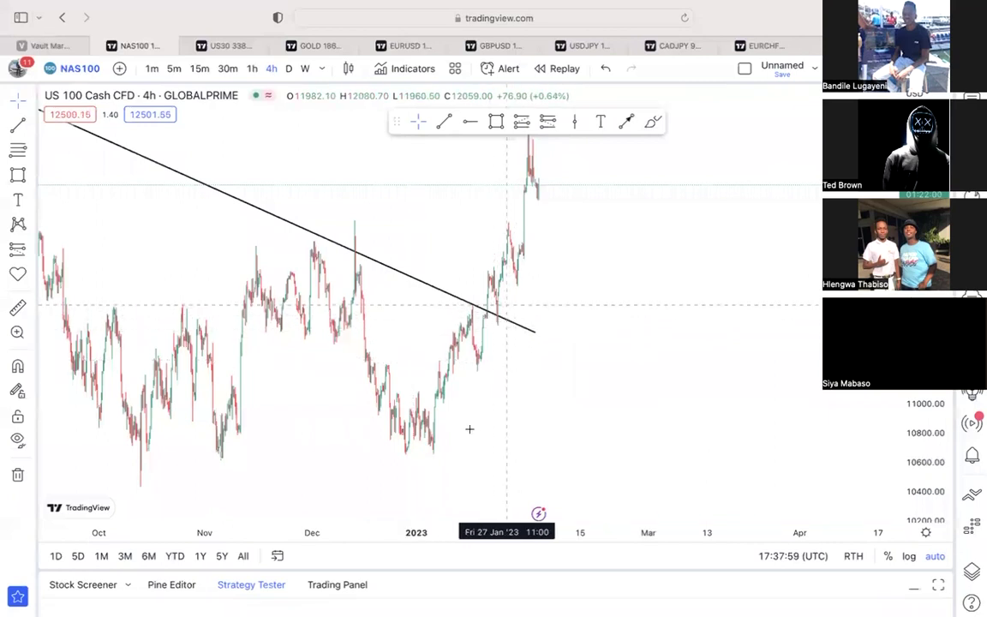
{"action": "left_click", "coordinate": [461, 491]}
{"action": "left_click", "coordinate": [461, 491]}
{"action": "scroll", "coordinate": [437, 339], "scroll_direction": "left", "scroll_amount": 5}
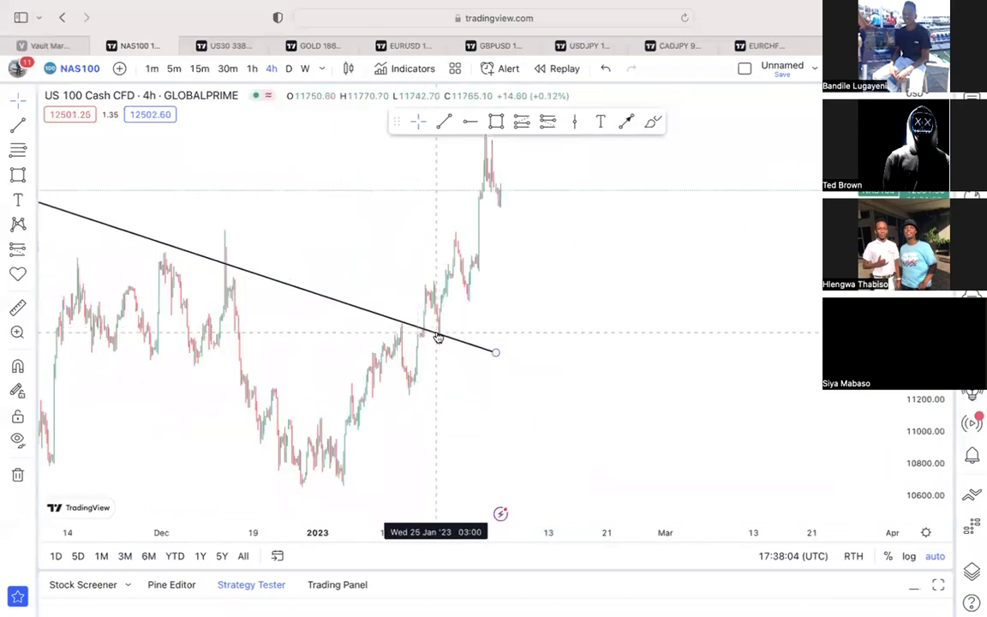
Draw an ascending trend line from the 6 January 2023 low along the rising lows to about 12 February 2023
{"action": "left_click", "coordinate": [444, 121]}
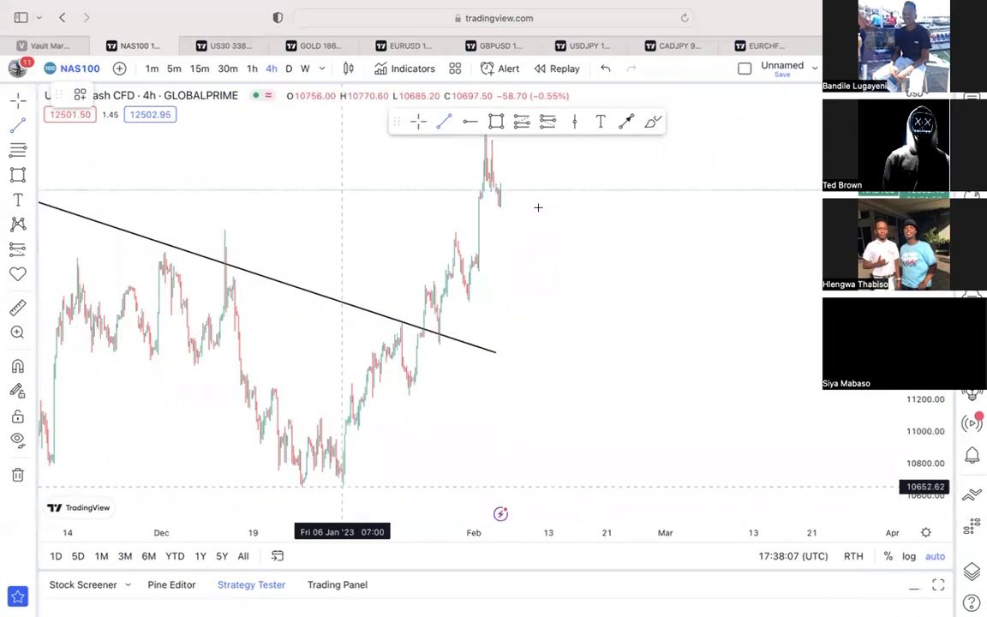
{"action": "left_click", "coordinate": [343, 485]}
{"action": "left_click", "coordinate": [546, 185]}
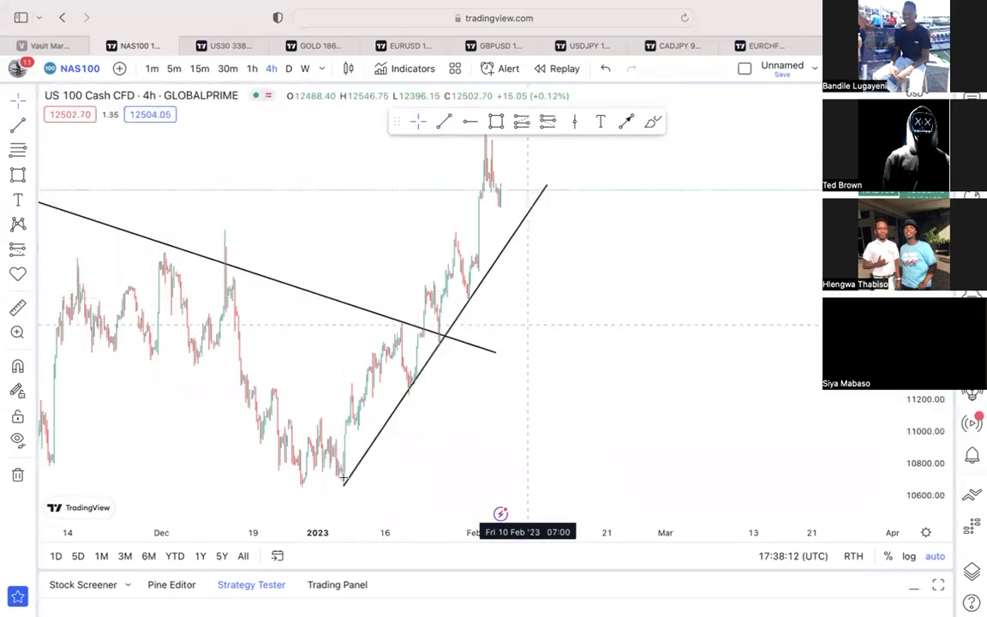
{"action": "left_click", "coordinate": [454, 326]}
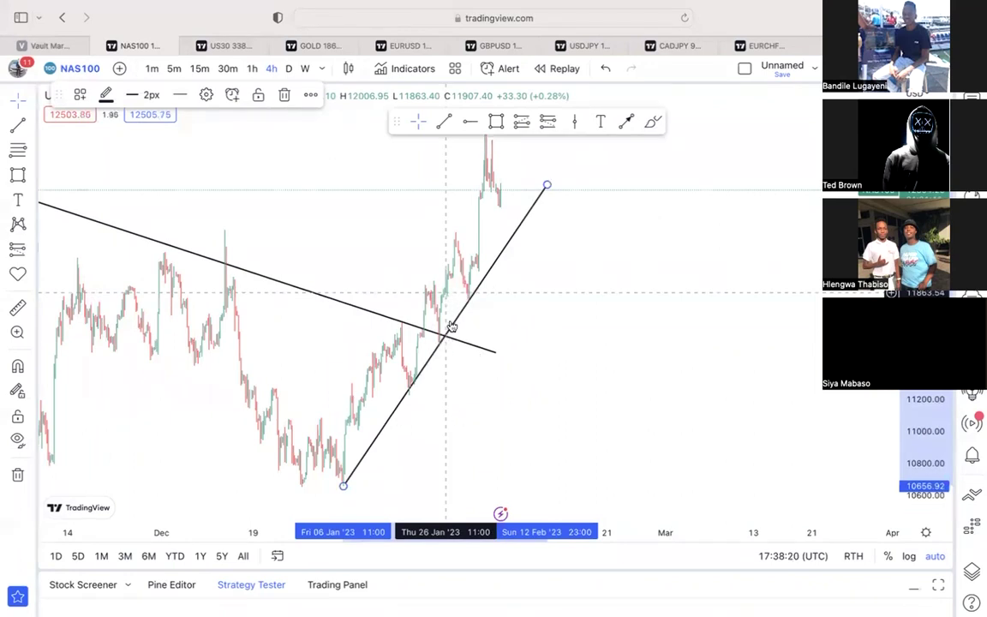
{"action": "left_click", "coordinate": [570, 255]}
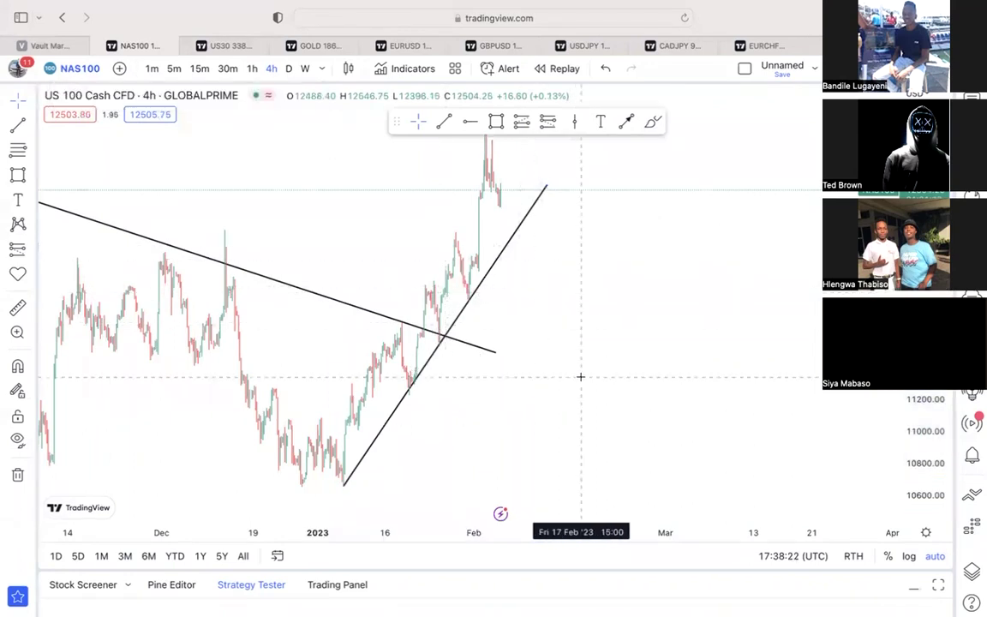
Sketch a projected pullback from the recent high to the ascending trend line and a rally above that high with the red brush
{"action": "left_click", "coordinate": [553, 489]}
{"action": "left_click_drag", "start_coordinate": [639, 319], "coordinate": [414, 430]}
{"action": "left_click", "coordinate": [434, 490]}
{"action": "left_click", "coordinate": [434, 490]}
{"action": "scroll", "coordinate": [467, 281], "scroll_direction": "right", "scroll_amount": 3}
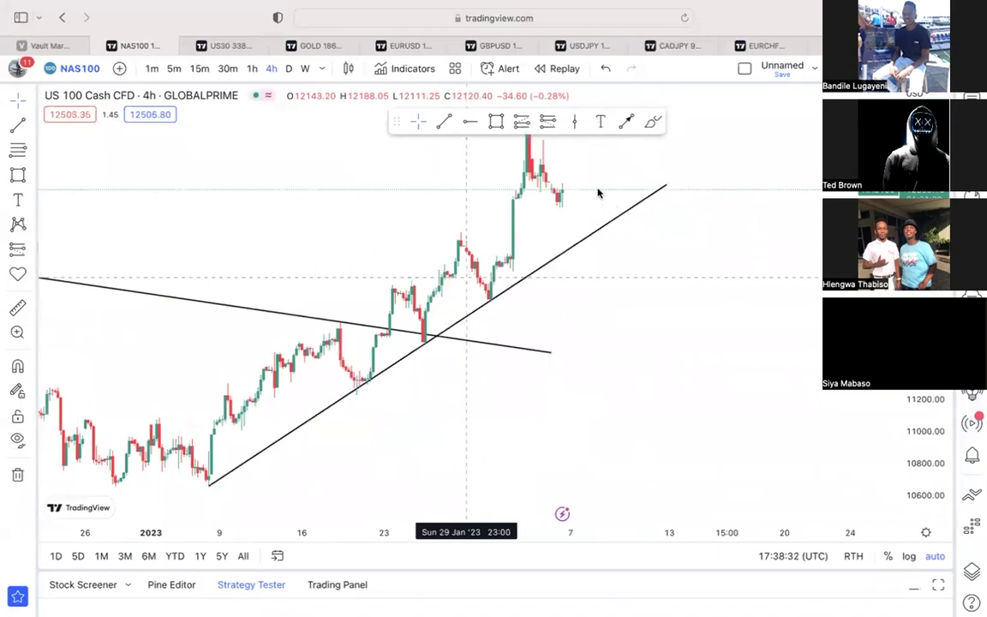
{"action": "left_click", "coordinate": [654, 122]}
{"action": "left_click_drag", "start_coordinate": [570, 184], "coordinate": [605, 225]}
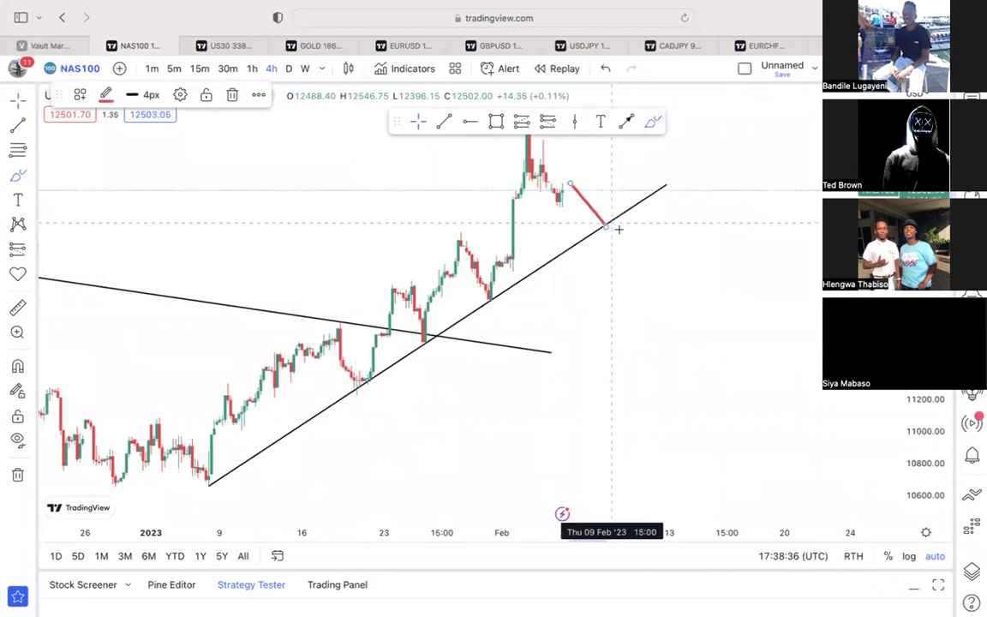
{"action": "mouse_move", "coordinate": [618, 228]}
{"action": "left_mouse_down"}
{"action": "mouse_move", "coordinate": [604, 228]}
{"action": "mouse_move", "coordinate": [642, 134]}
{"action": "left_mouse_up"}
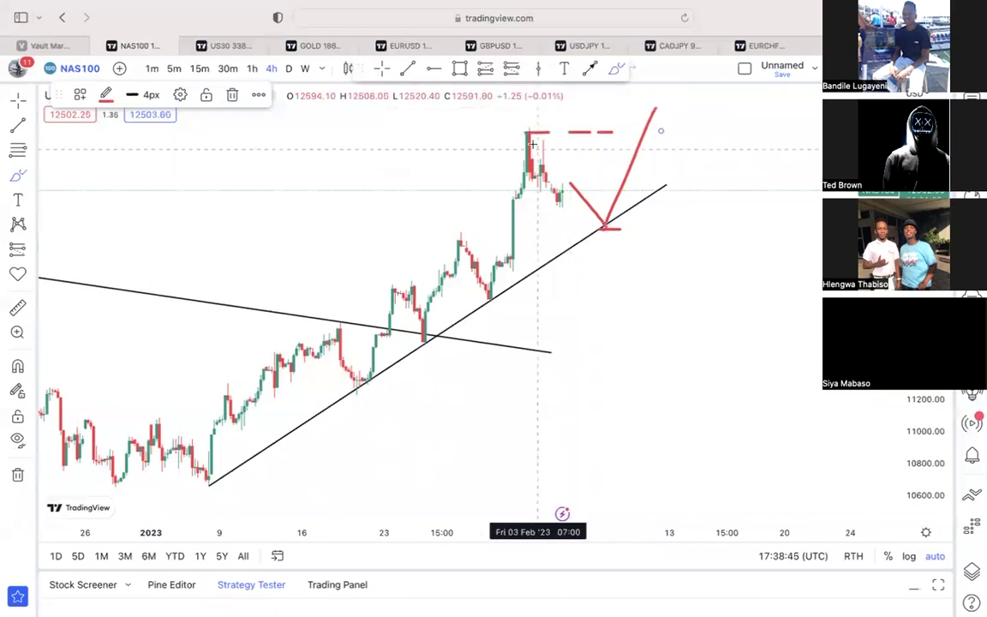
{"action": "left_click_drag", "start_coordinate": [530, 131], "coordinate": [601, 225]}
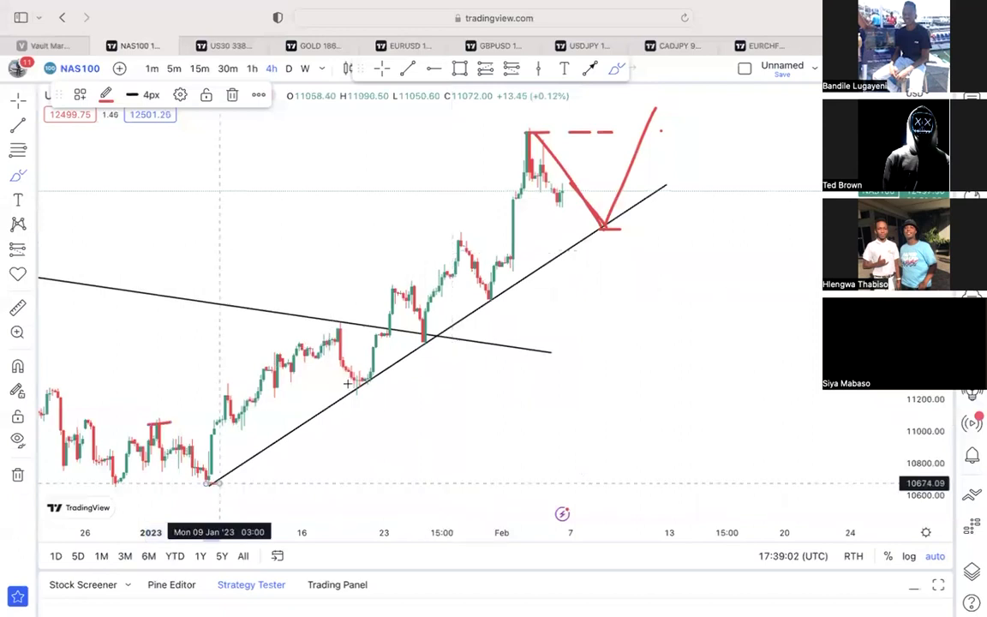
Mark the swing highs and lows of the January 2023 uptrend with short horizontal red brush strokes
{"action": "left_click_drag", "start_coordinate": [331, 326], "coordinate": [367, 326]}
{"action": "left_click_drag", "start_coordinate": [351, 383], "coordinate": [393, 383]}
{"action": "left_click_drag", "start_coordinate": [393, 286], "coordinate": [428, 285]}
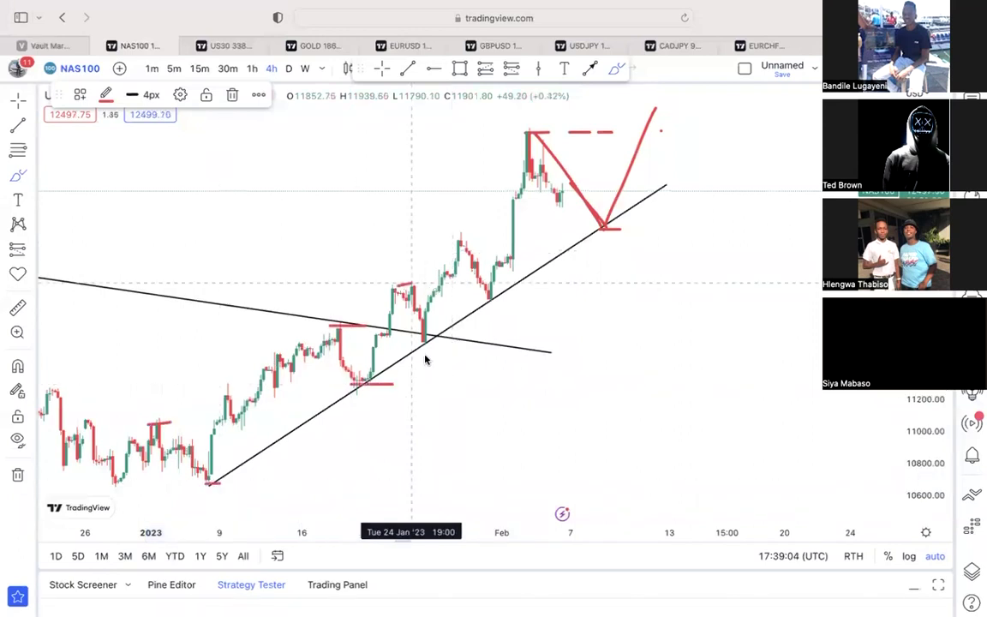
{"action": "left_click_drag", "start_coordinate": [420, 340], "coordinate": [450, 341]}
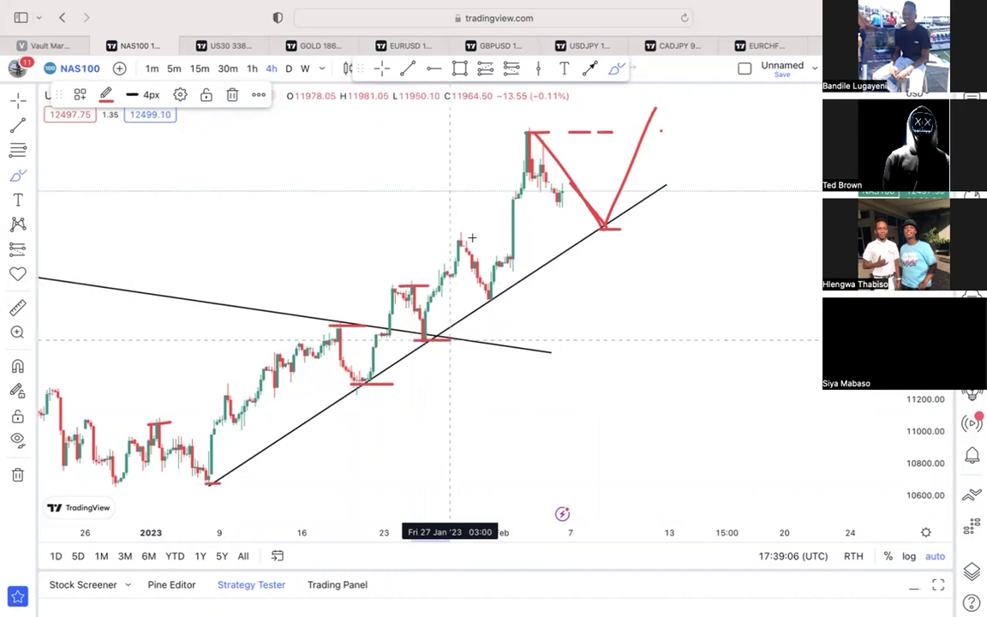
{"action": "left_click_drag", "start_coordinate": [446, 237], "coordinate": [472, 237]}
{"action": "left_click_drag", "start_coordinate": [484, 302], "coordinate": [507, 302]}
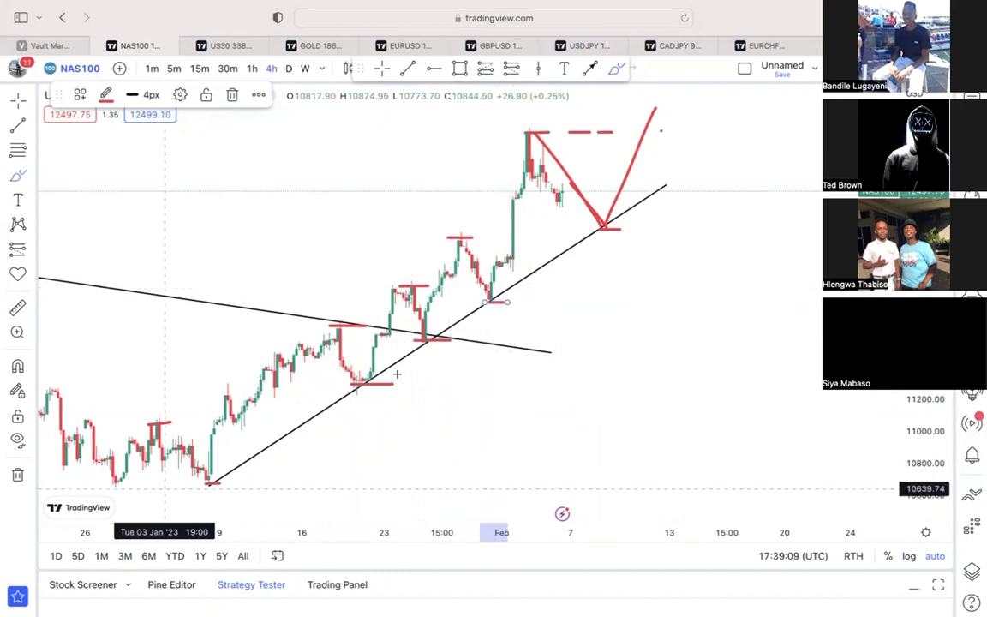
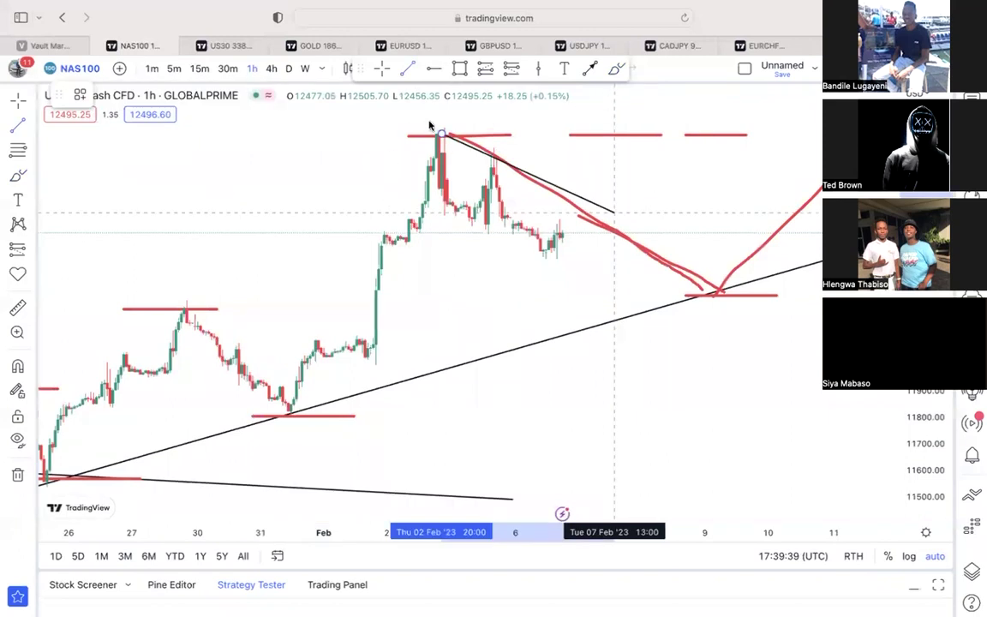
Finish a short descending trend line from the 2 February high across the 3 February high on the 1-hour chart
{"action": "left_click", "coordinate": [617, 199]}
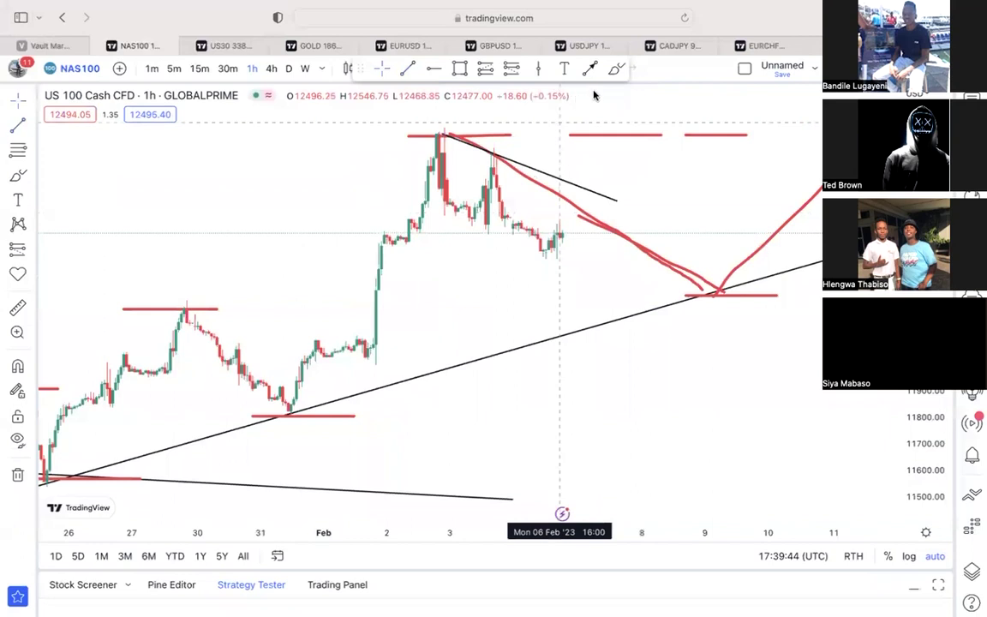
{"action": "left_click", "coordinate": [248, 70]}
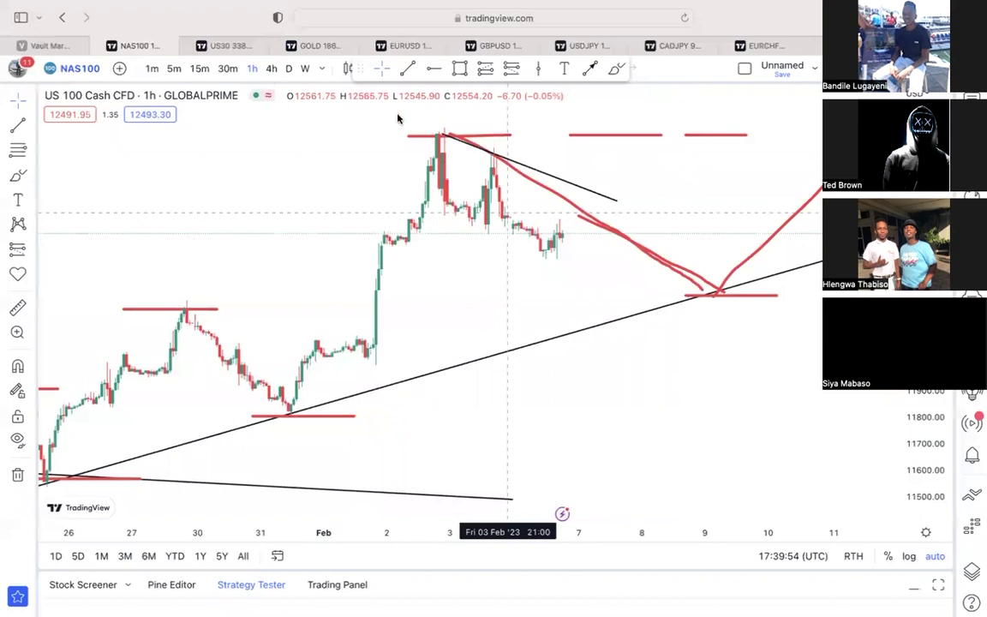
Compare the drawn structure on the 4-hour and 1-hour timeframes and return to the daily chart
{"action": "left_click", "coordinate": [271, 69]}
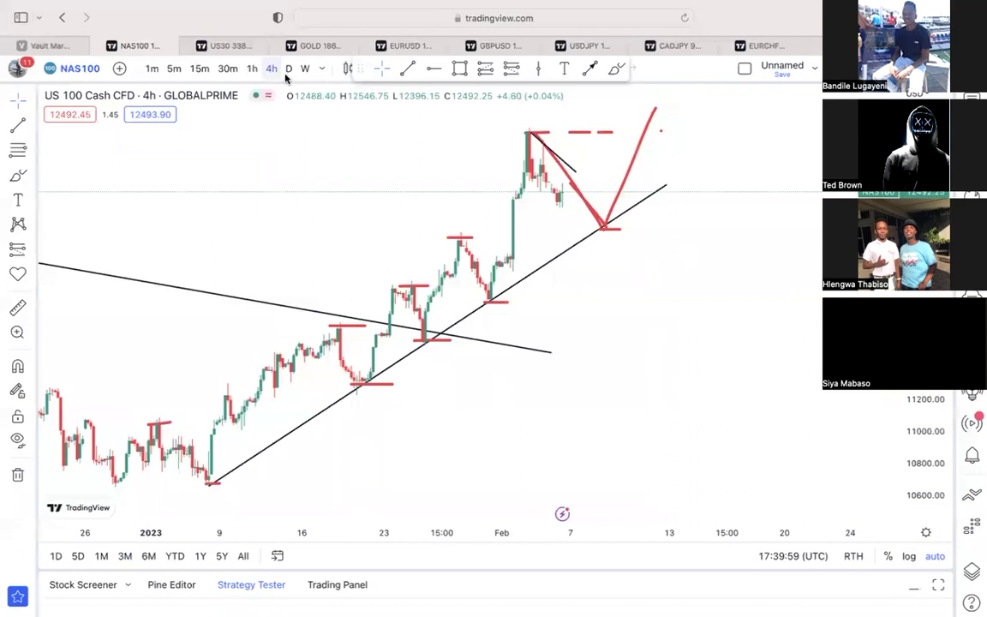
{"action": "left_click", "coordinate": [253, 71]}
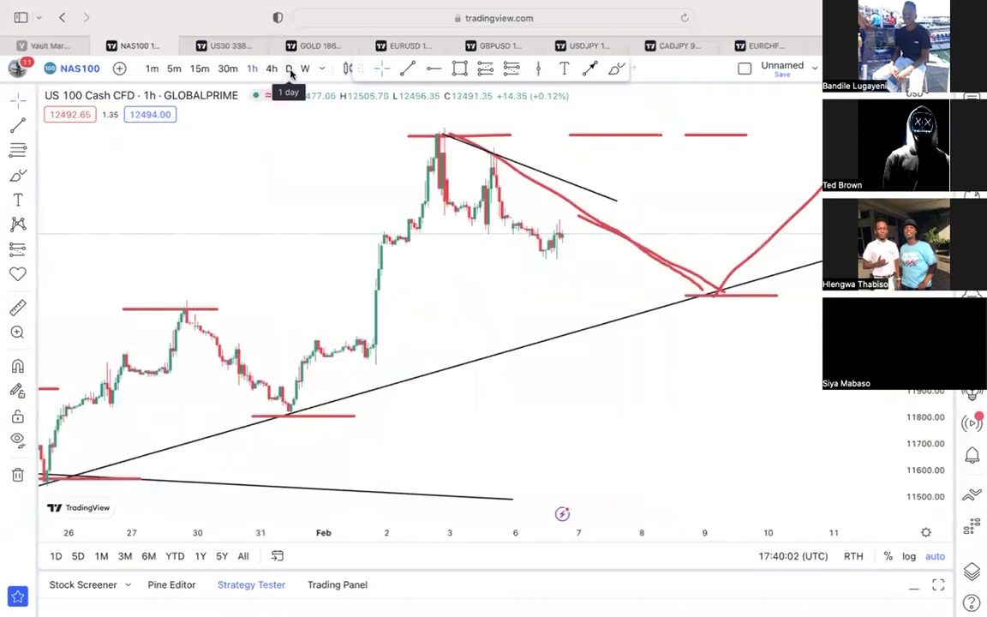
{"action": "left_click", "coordinate": [290, 69]}
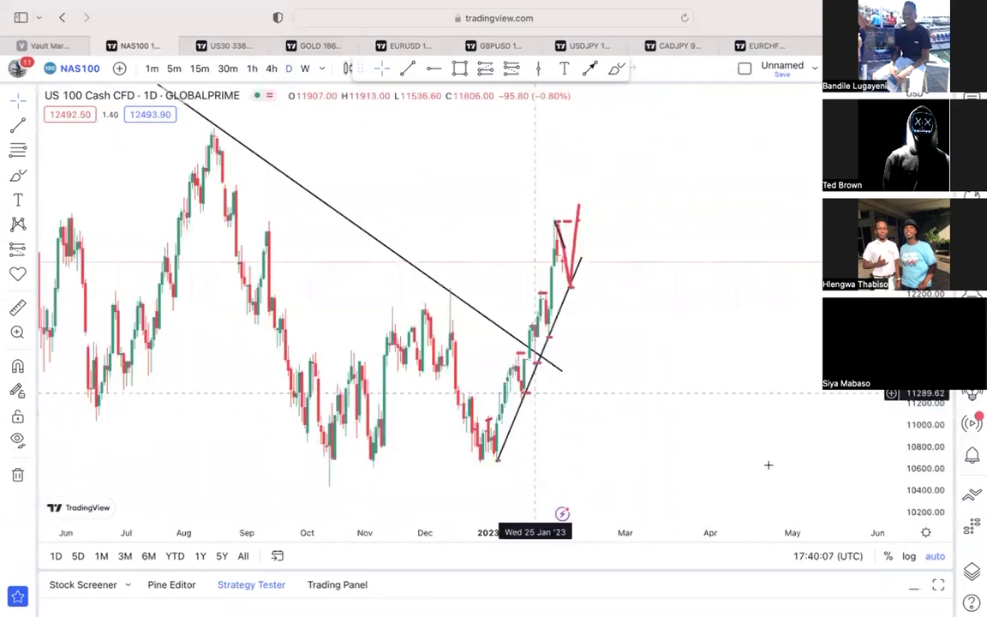
{"action": "scroll", "coordinate": [768, 464], "scroll_direction": "left", "scroll_amount": 5}
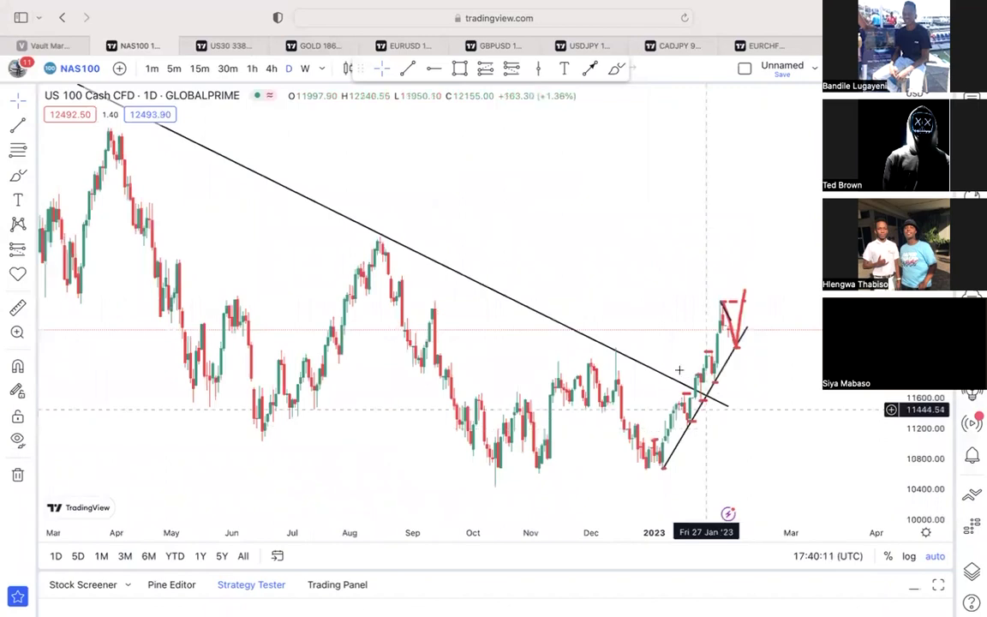
Compare the descending trend line and the marked January 2023 swing structure on the NAS100 4-hour and daily charts
{"action": "left_click", "coordinate": [268, 67]}
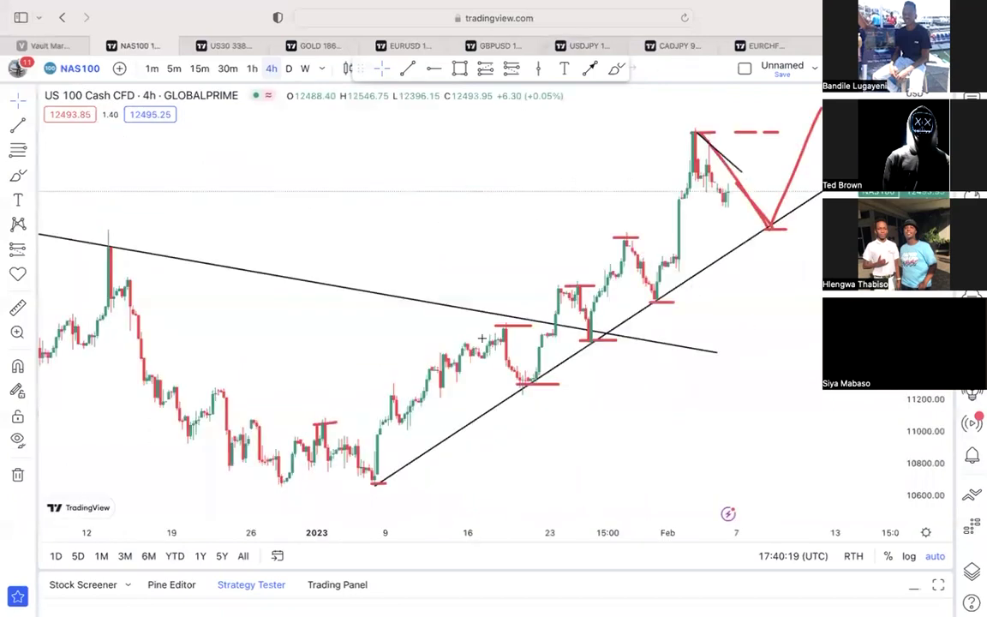
{"action": "scroll", "coordinate": [482, 338], "scroll_direction": "right", "scroll_amount": 5}
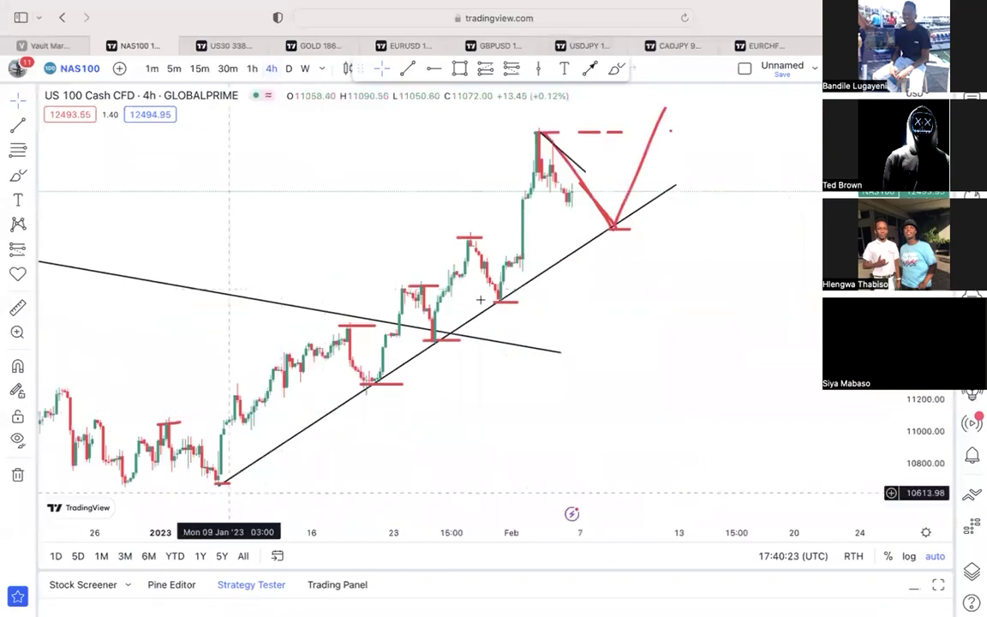
{"action": "left_click", "coordinate": [271, 68]}
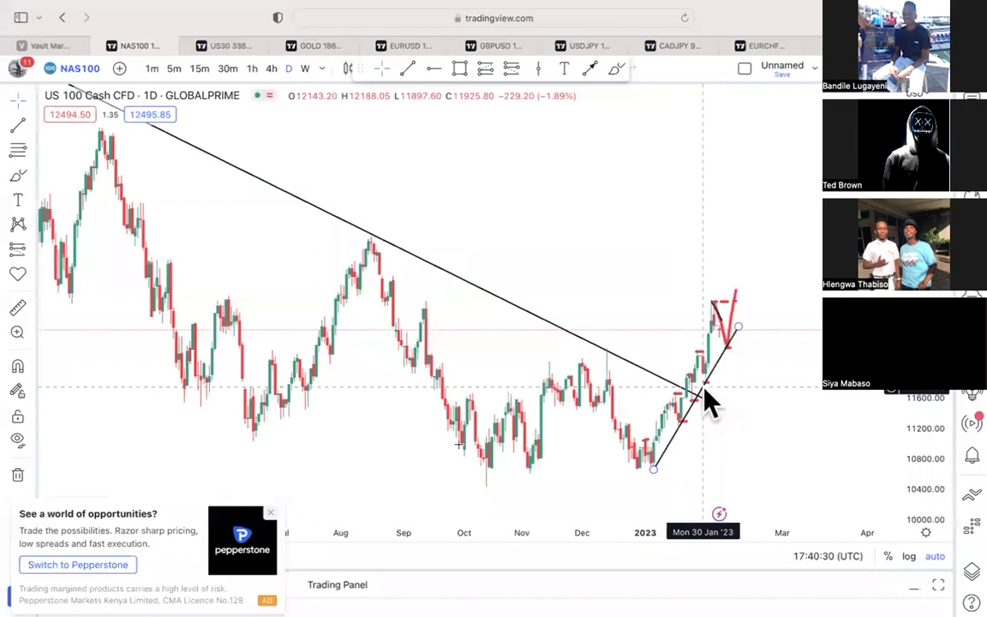
{"action": "type", "text": "4h"}
{"action": "key", "text": "Return"}
{"action": "left_click_drag", "start_coordinate": [595, 309], "coordinate": [447, 341]}
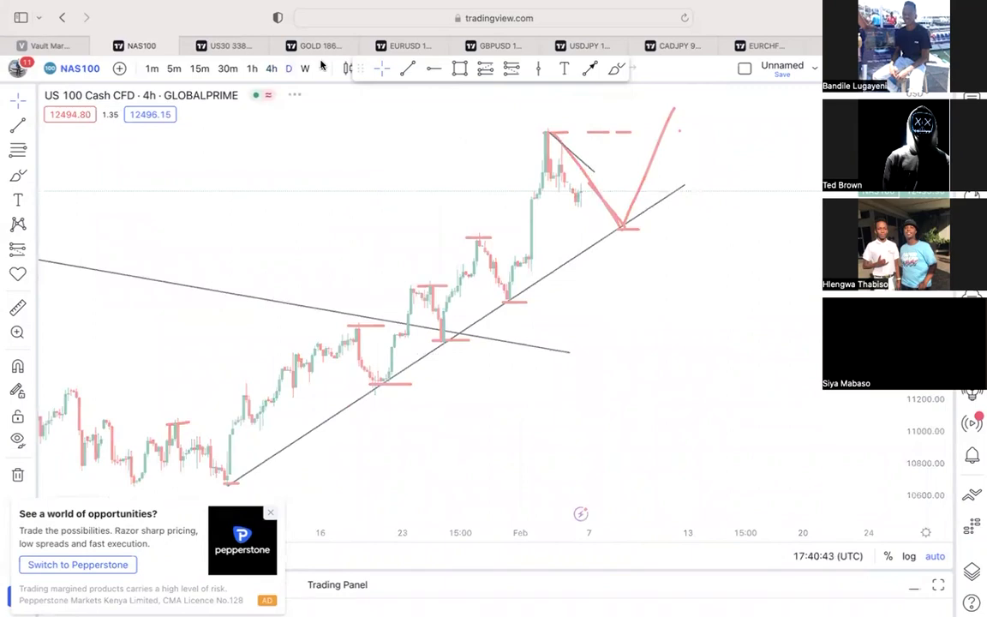
{"action": "left_click", "coordinate": [289, 69]}
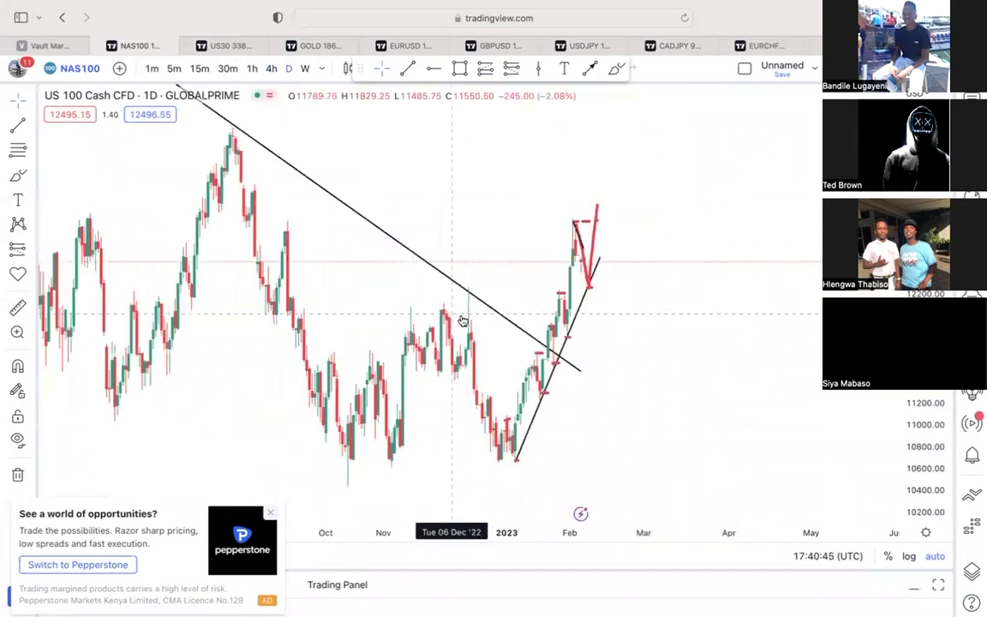
{"action": "scroll", "coordinate": [514, 248], "scroll_direction": "left", "scroll_amount": 5}
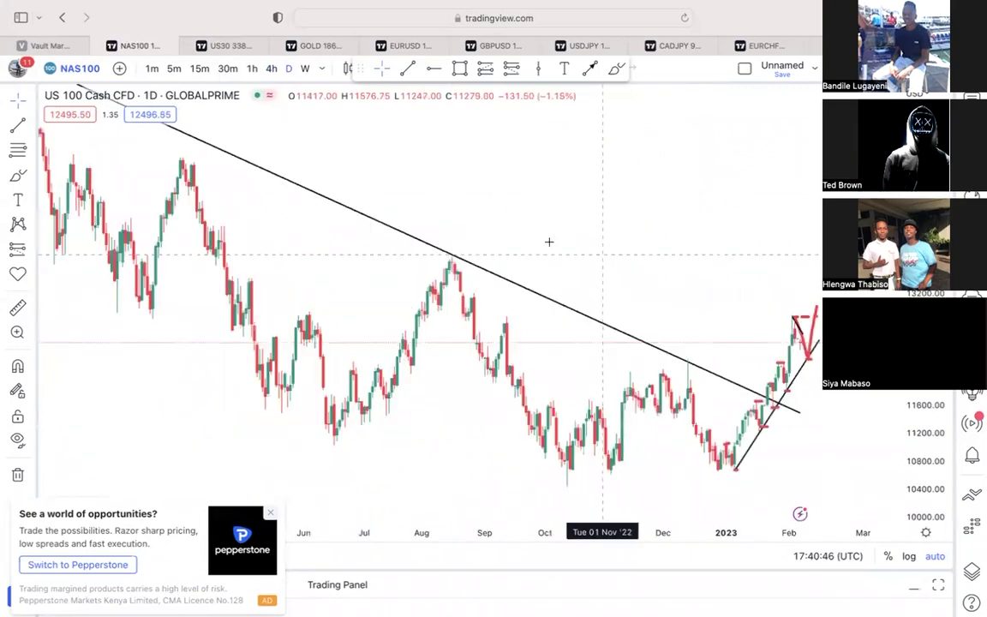
{"action": "scroll", "coordinate": [581, 291], "scroll_direction": "right", "scroll_amount": 3}
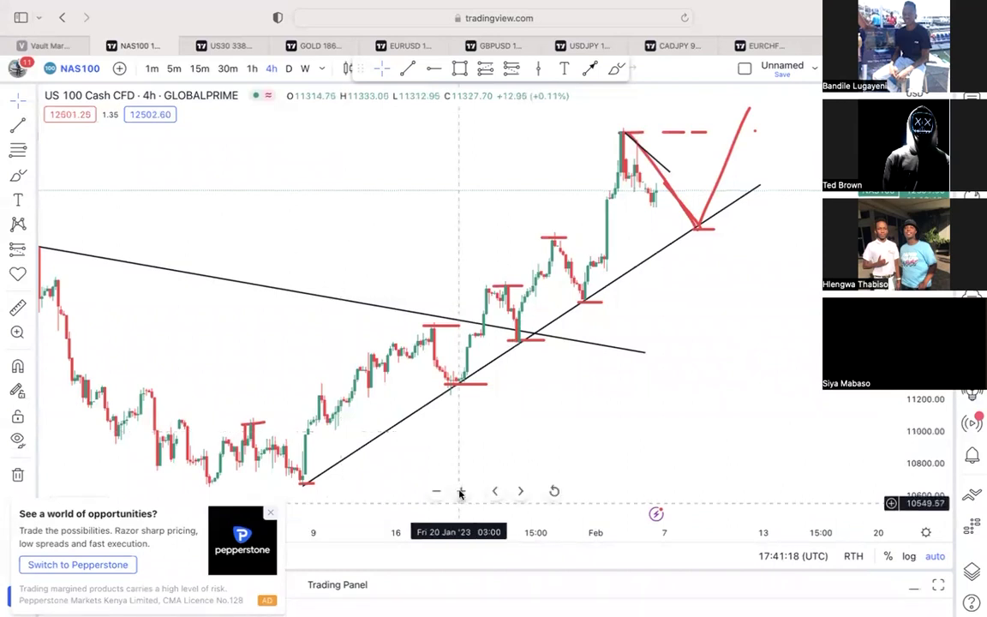
{"action": "left_click", "coordinate": [461, 490]}
{"action": "scroll", "coordinate": [360, 323], "scroll_direction": "up", "scroll_amount": 2}
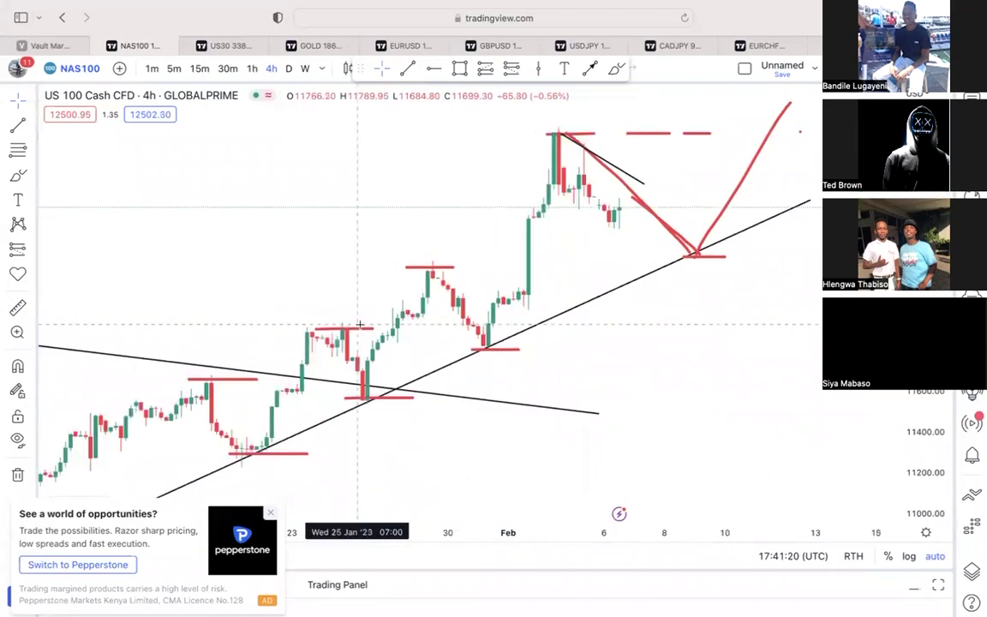
{"action": "scroll", "coordinate": [480, 316], "scroll_direction": "left", "scroll_amount": 3}
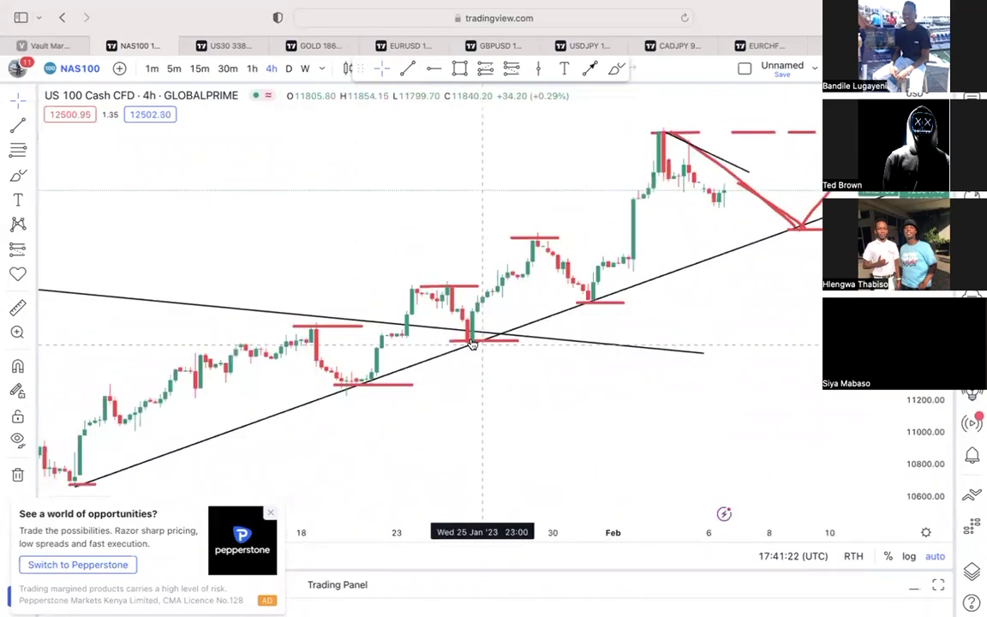
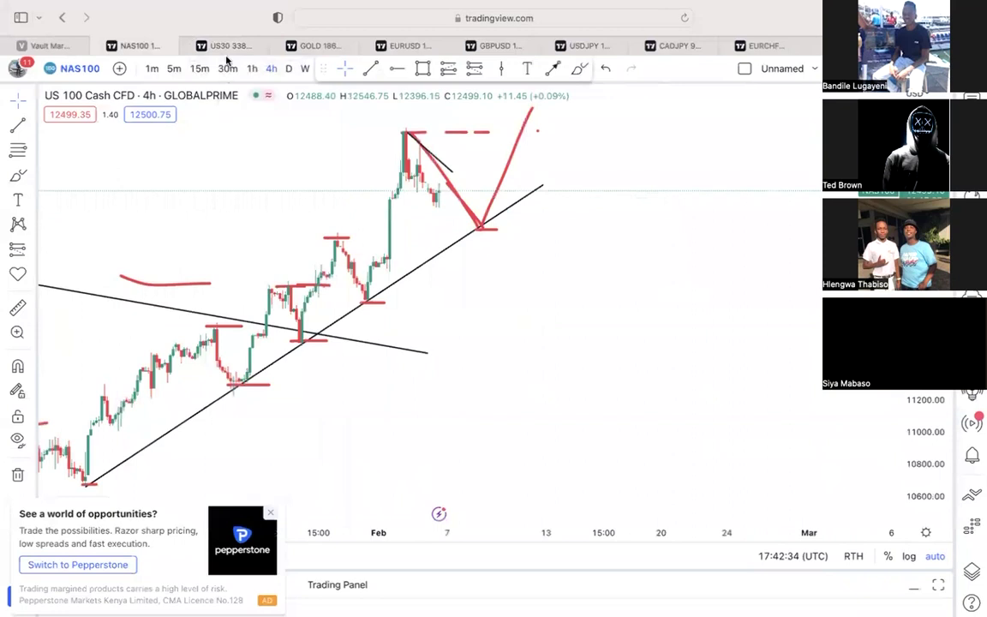
Open the US30 daily chart and draw a descending trend line from the January 2022 high across the August 2022 high
{"action": "left_click", "coordinate": [224, 46]}
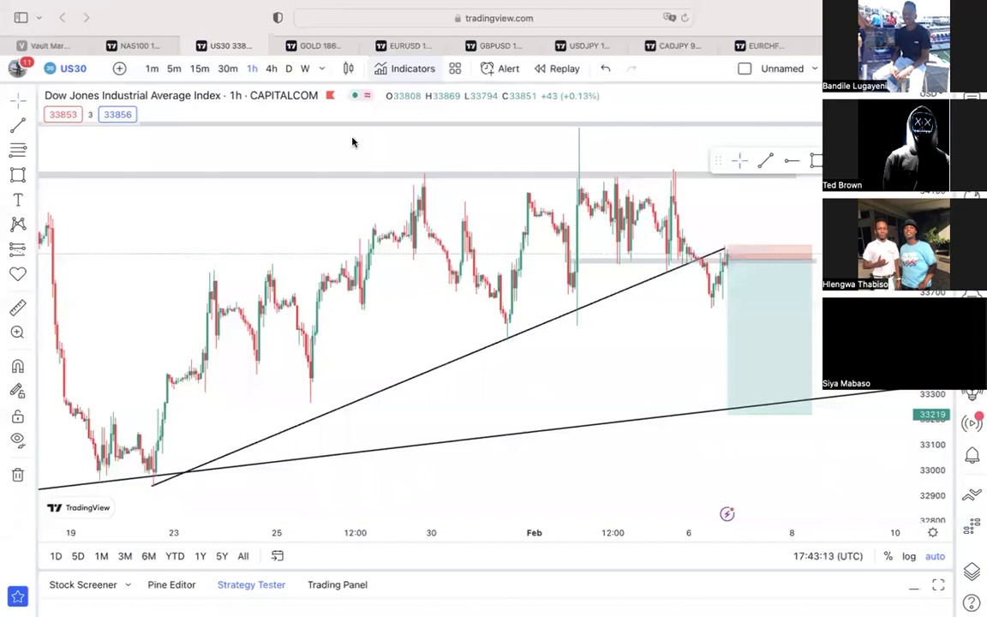
{"action": "left_click", "coordinate": [268, 67]}
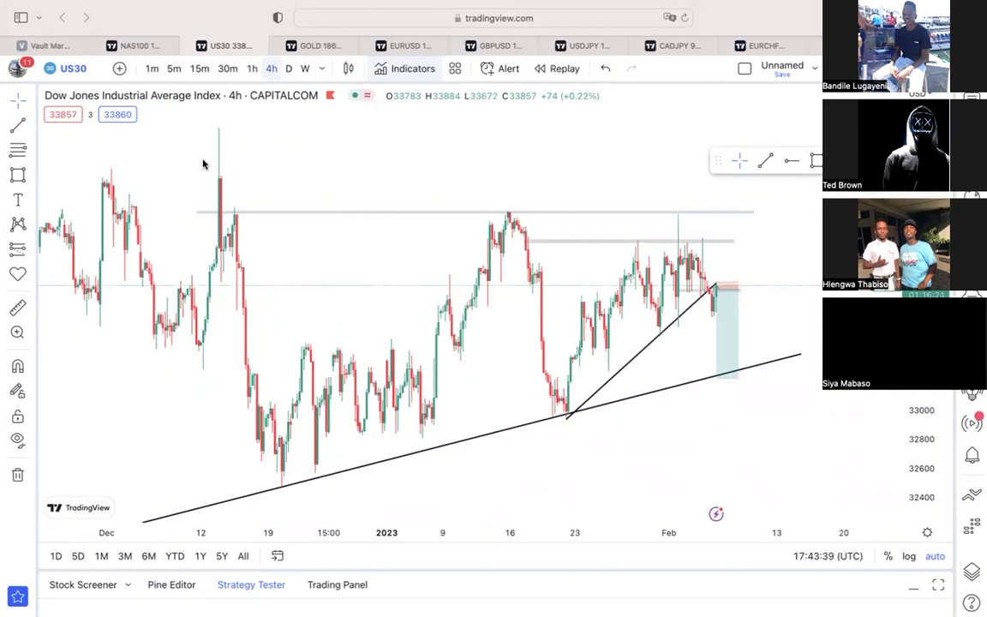
{"action": "left_click", "coordinate": [289, 75]}
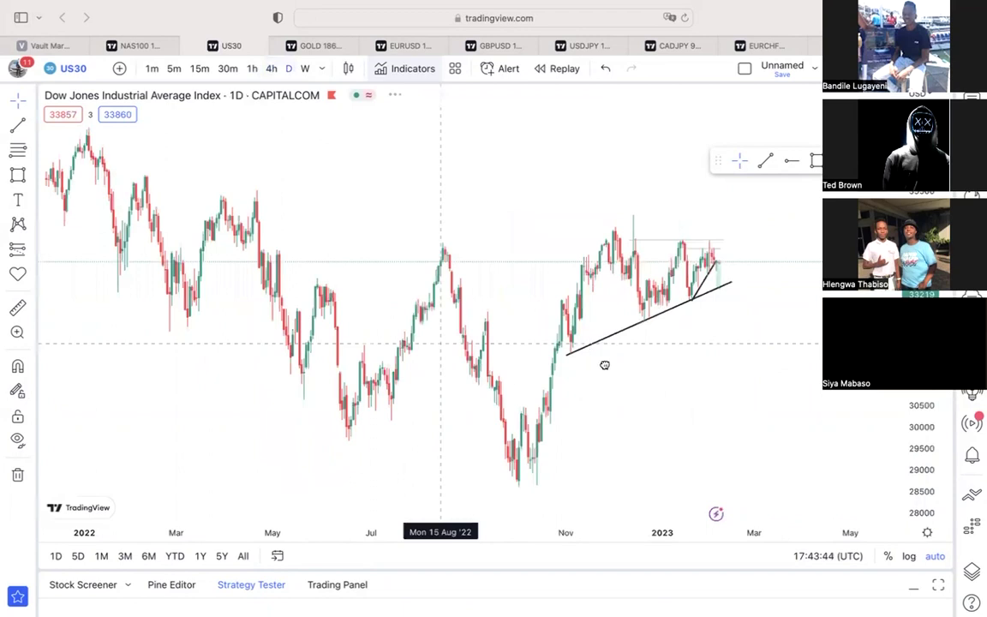
{"action": "scroll", "coordinate": [605, 364], "scroll_direction": "right", "scroll_amount": 3}
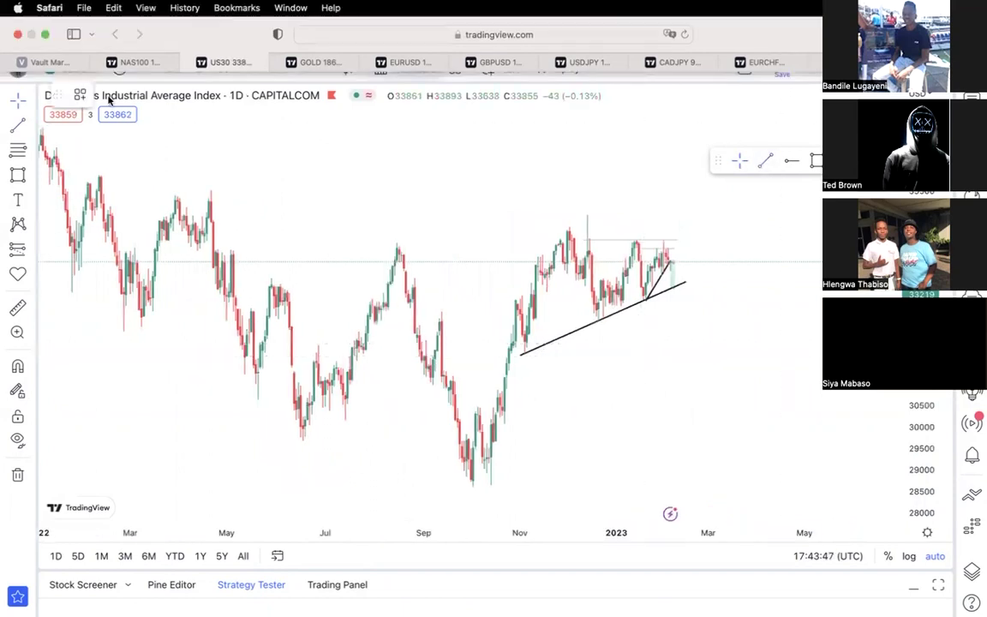
{"action": "mouse_move", "coordinate": [40, 127]}
{"action": "left_mouse_down"}
{"action": "mouse_move", "coordinate": [578, 321]}
{"action": "mouse_move", "coordinate": [632, 322]}
{"action": "left_mouse_up"}
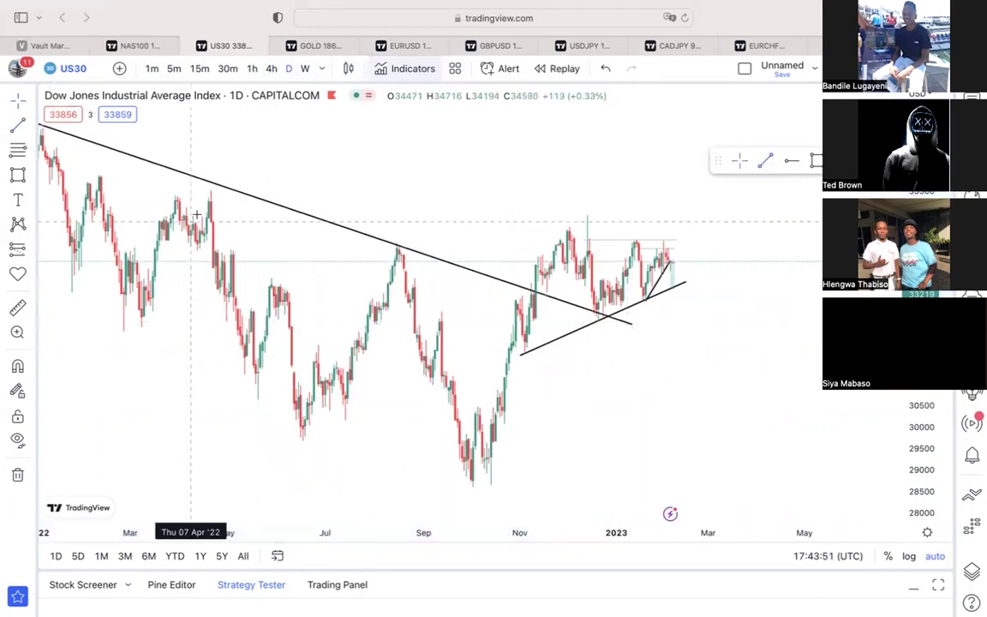
{"action": "scroll", "coordinate": [397, 227], "scroll_direction": "left", "scroll_amount": 9}
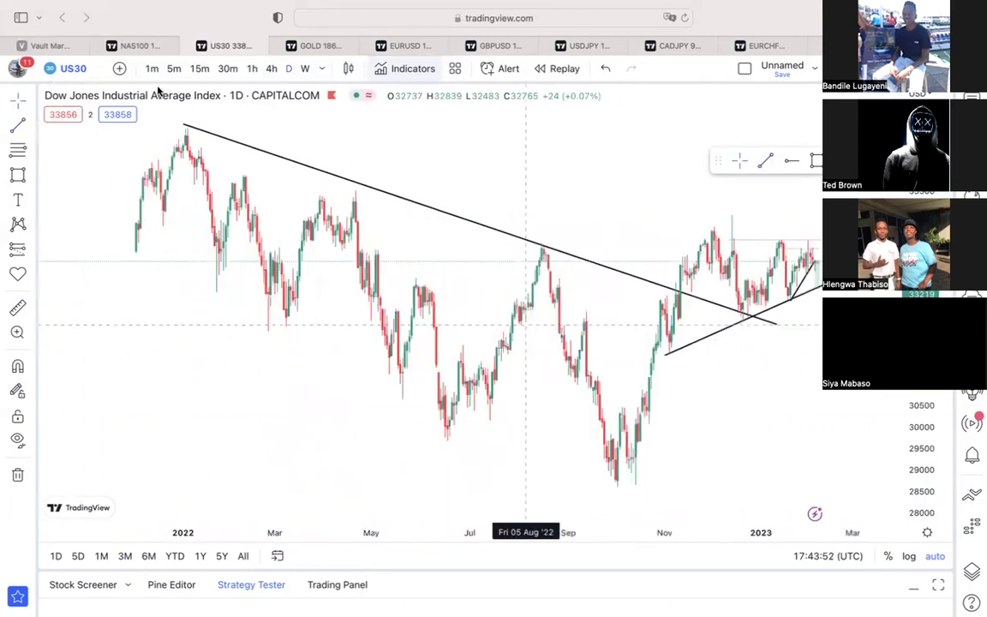
{"action": "scroll", "coordinate": [197, 265], "scroll_direction": "left", "scroll_amount": 1}
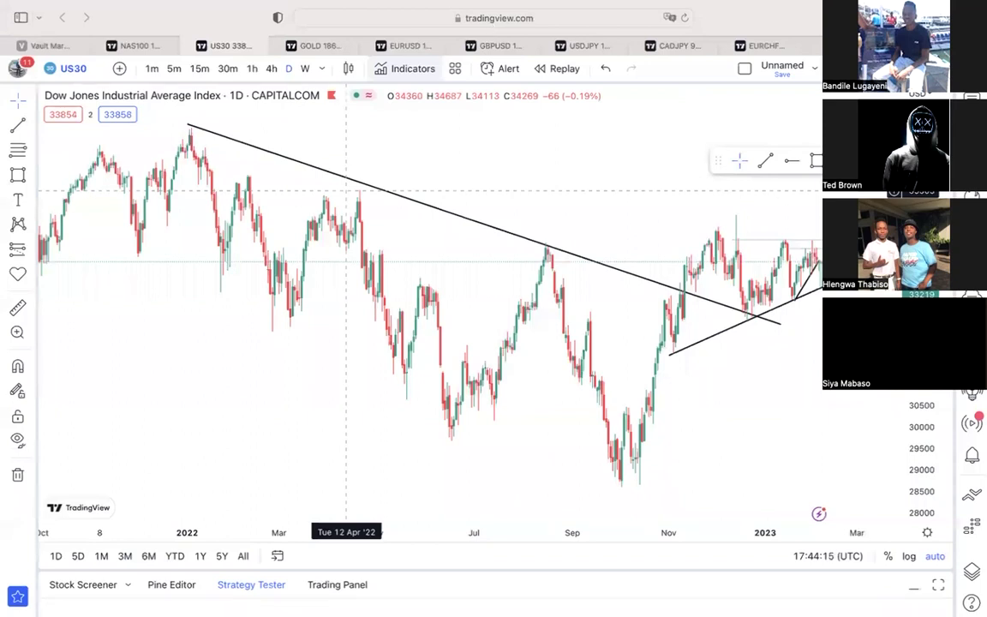
Sketch an example uptrend of two rising waves with the red brush below the ascending trend line, marking its swing points
{"action": "mouse_move", "coordinate": [527, 31]}
{"action": "scroll", "coordinate": [257, 283], "scroll_direction": "right", "scroll_amount": 5}
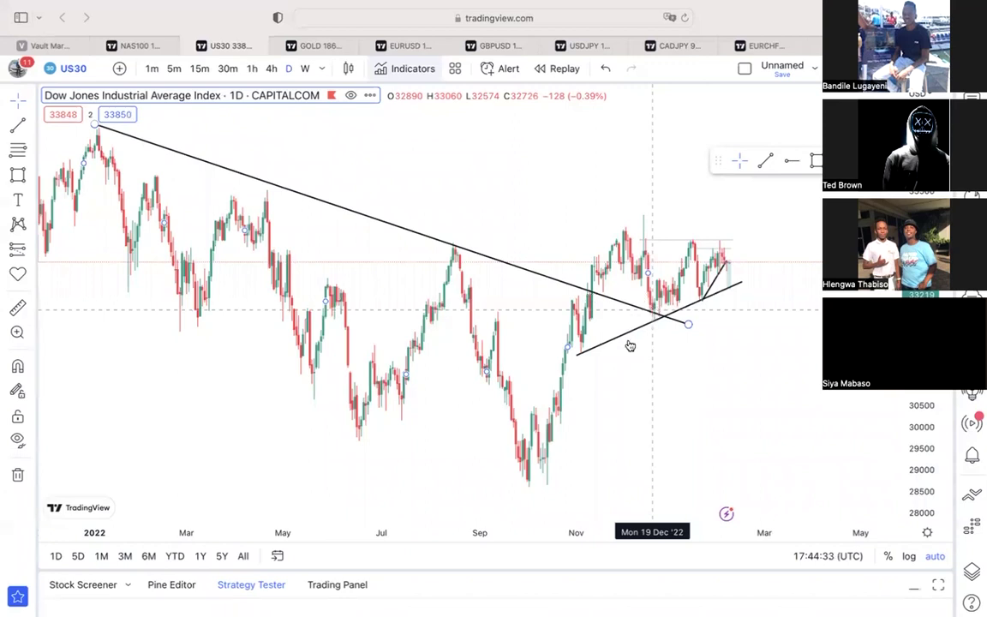
{"action": "left_click", "coordinate": [461, 492]}
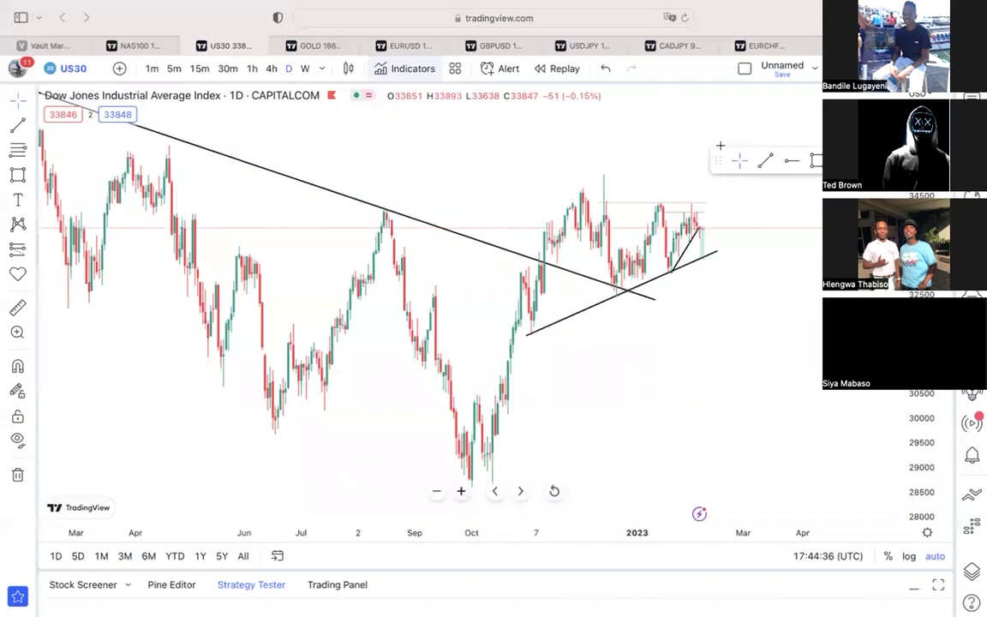
{"action": "scroll", "coordinate": [538, 271], "scroll_direction": "up", "scroll_amount": 2}
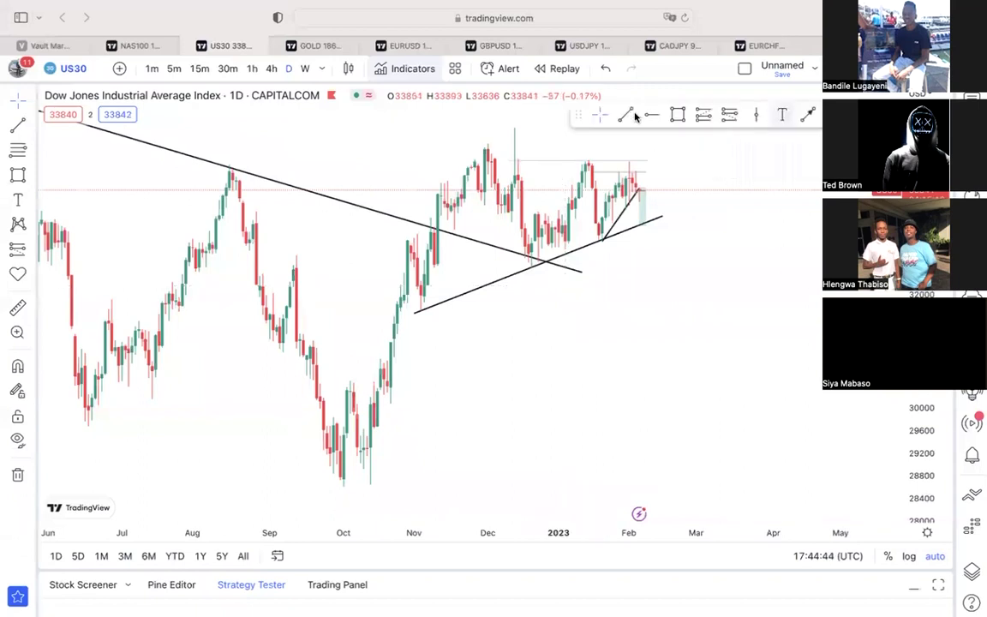
{"action": "left_click", "coordinate": [747, 107]}
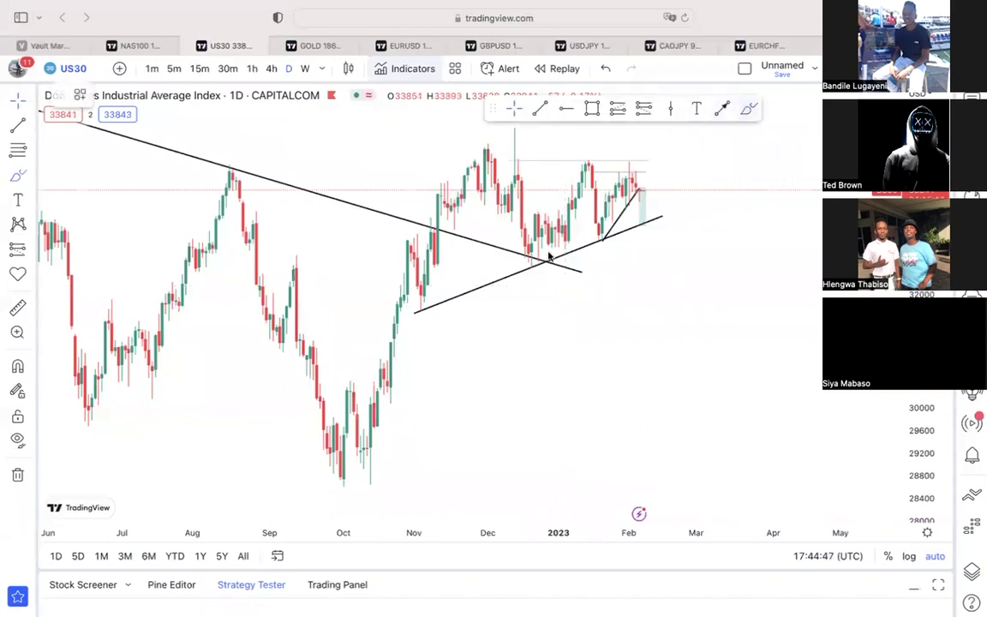
{"action": "left_click_drag", "start_coordinate": [426, 422], "coordinate": [461, 369]}
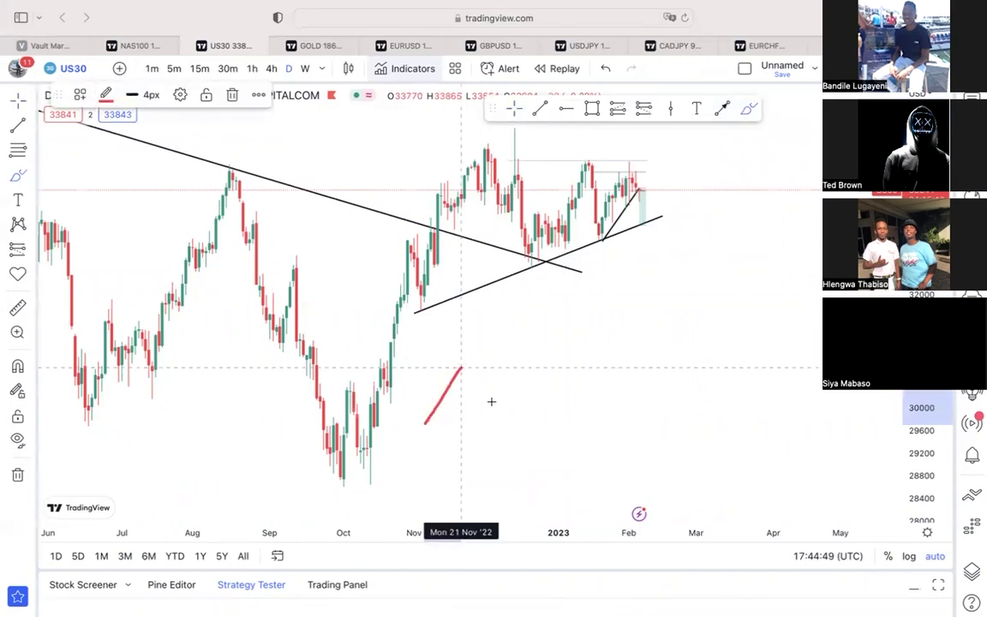
{"action": "left_click_drag", "start_coordinate": [461, 368], "coordinate": [503, 400]}
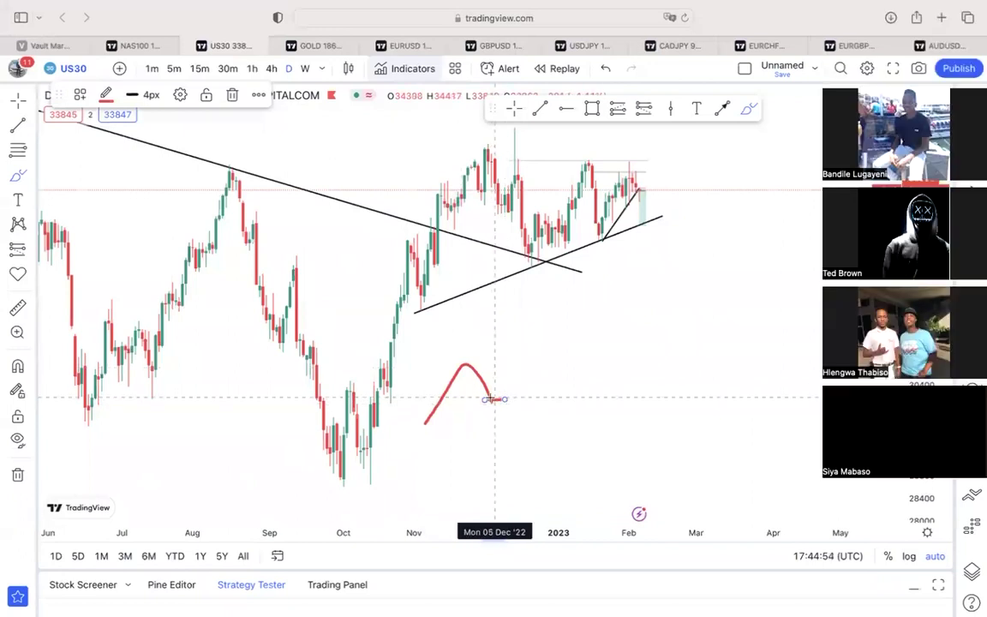
{"action": "left_click", "coordinate": [474, 320]}
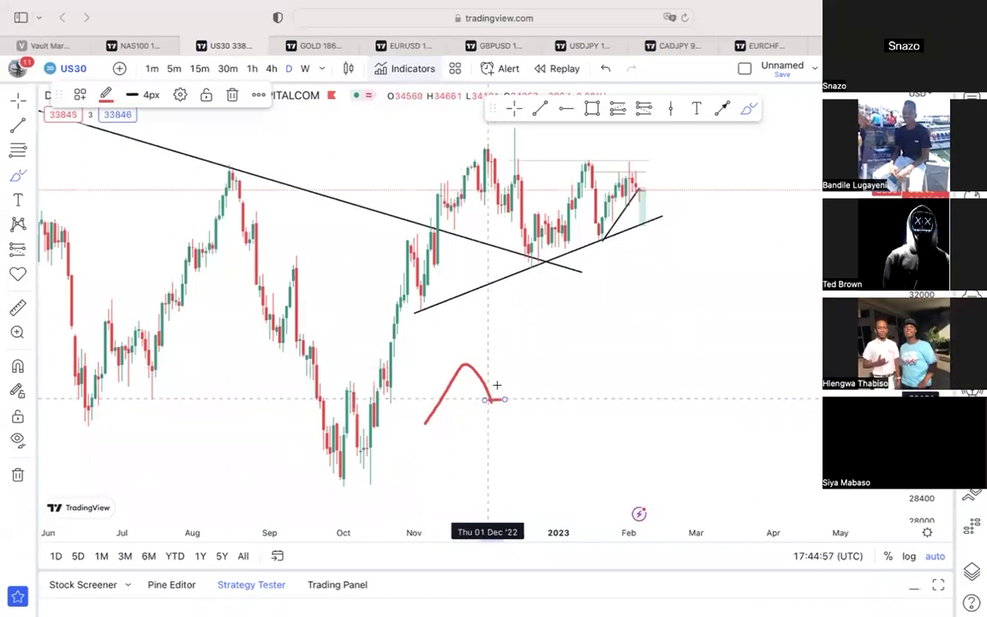
{"action": "mouse_move", "coordinate": [491, 401]}
{"action": "left_mouse_down"}
{"action": "mouse_move", "coordinate": [525, 333]}
{"action": "mouse_move", "coordinate": [540, 339]}
{"action": "mouse_move", "coordinate": [552, 368]}
{"action": "mouse_move", "coordinate": [542, 378]}
{"action": "mouse_move", "coordinate": [569, 378]}
{"action": "left_mouse_up"}
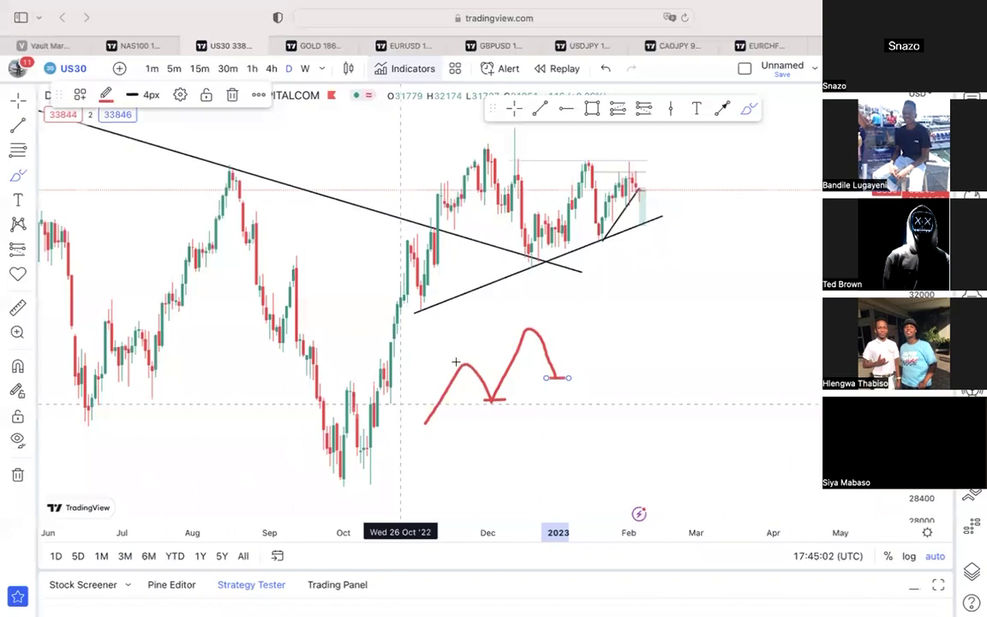
Sketch a longer rising zigzag and a separate falling zigzag with the red brush, marking the falling one's highs and its next turn down
{"action": "left_click", "coordinate": [544, 456]}
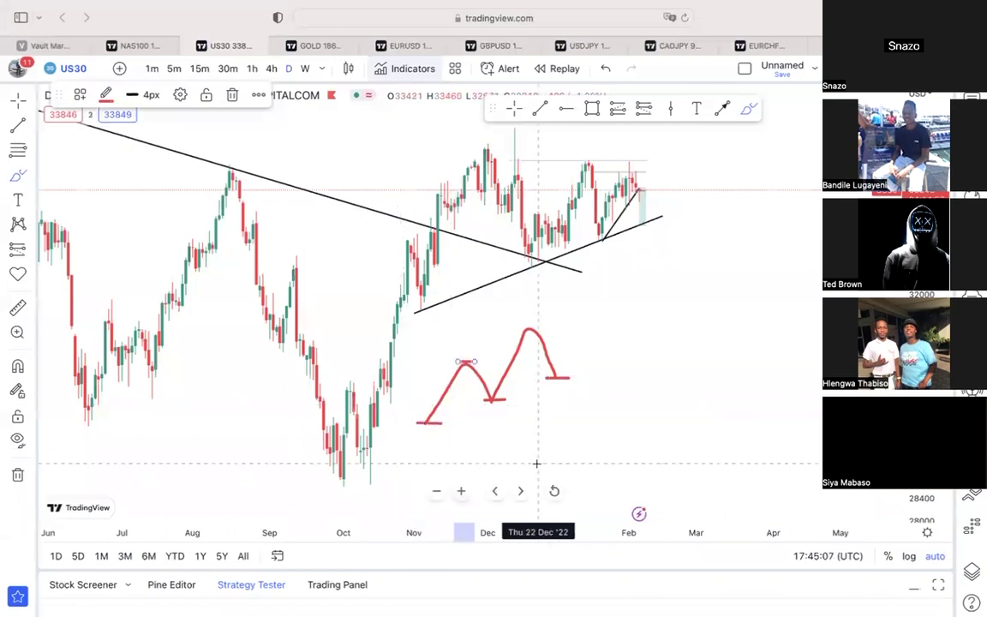
{"action": "mouse_move", "coordinate": [540, 459]}
{"action": "left_mouse_down"}
{"action": "mouse_move", "coordinate": [622, 398]}
{"action": "mouse_move", "coordinate": [635, 409]}
{"action": "mouse_move", "coordinate": [656, 363]}
{"action": "mouse_move", "coordinate": [696, 394]}
{"action": "mouse_move", "coordinate": [710, 359]}
{"action": "left_mouse_up"}
{"action": "mouse_move", "coordinate": [696, 253]}
{"action": "left_mouse_down"}
{"action": "mouse_move", "coordinate": [711, 287]}
{"action": "mouse_move", "coordinate": [753, 300]}
{"action": "mouse_move", "coordinate": [787, 294]}
{"action": "left_mouse_up"}
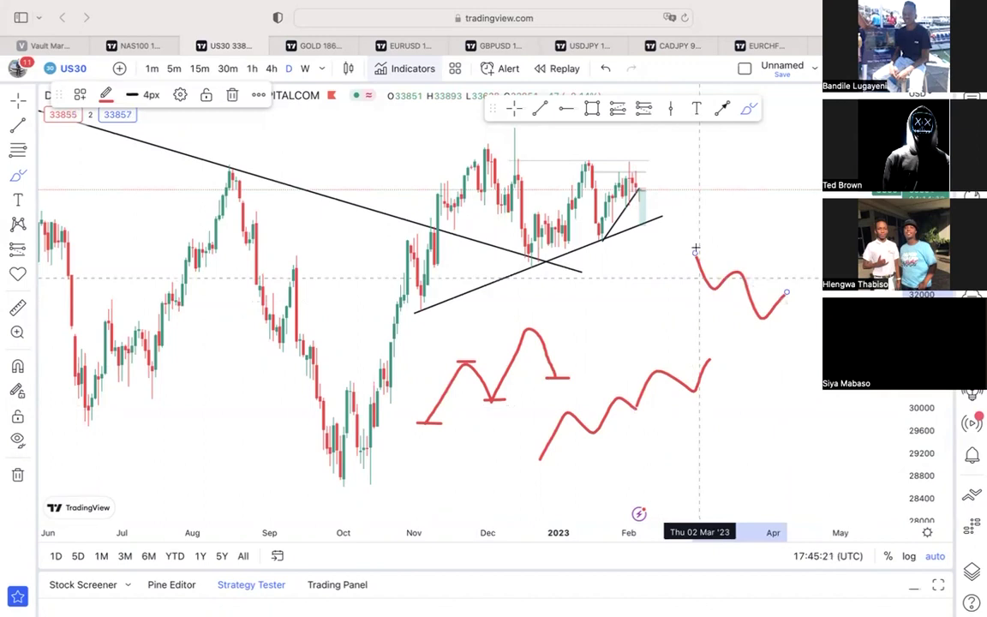
{"action": "left_click_drag", "start_coordinate": [687, 250], "coordinate": [808, 285]}
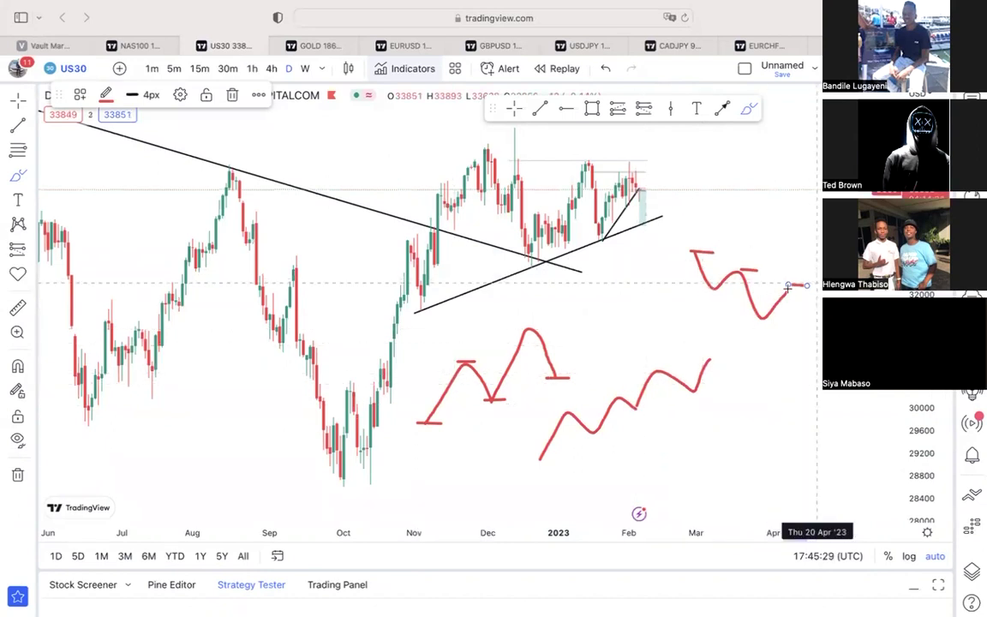
{"action": "left_click", "coordinate": [805, 323]}
{"action": "left_click_drag", "start_coordinate": [805, 324], "coordinate": [800, 292]}
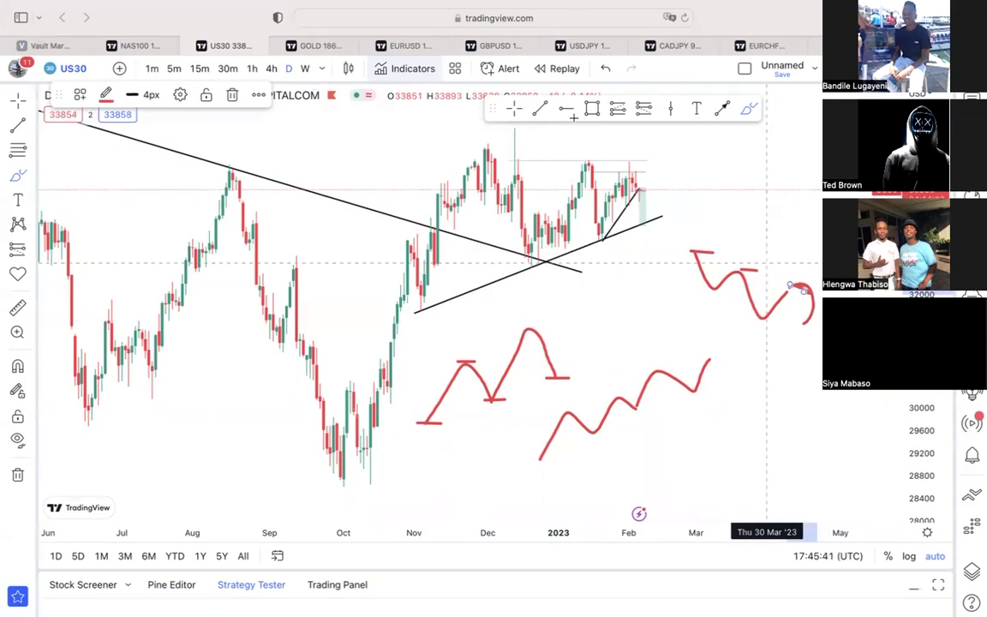
Undo all the example red brush strokes on the US30 chart
{"action": "left_click", "coordinate": [606, 68]}
{"action": "left_click", "coordinate": [606, 69]}
{"action": "left_click", "coordinate": [606, 69]}
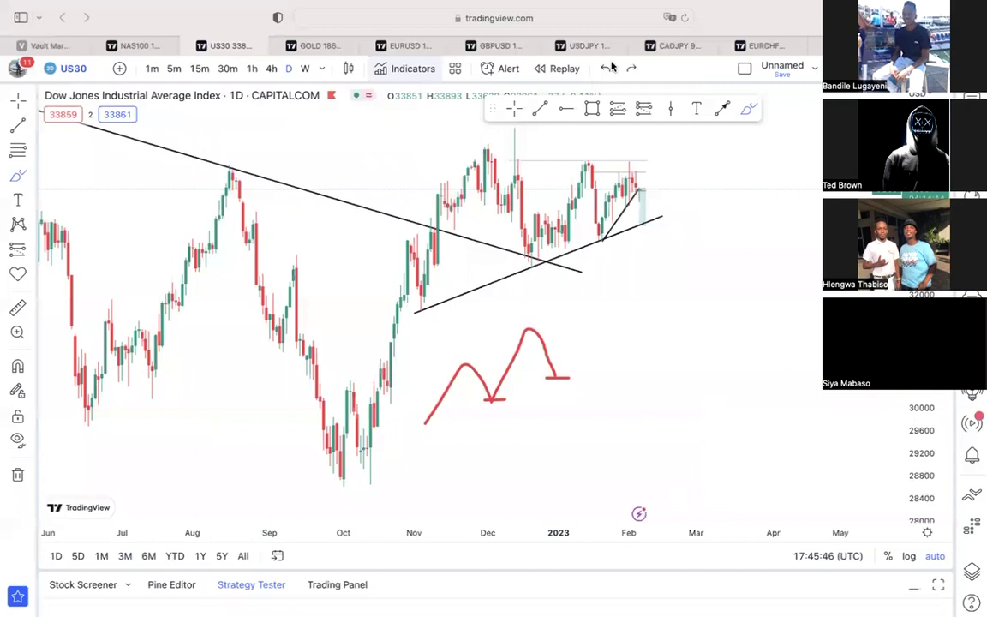
{"action": "left_click", "coordinate": [606, 68]}
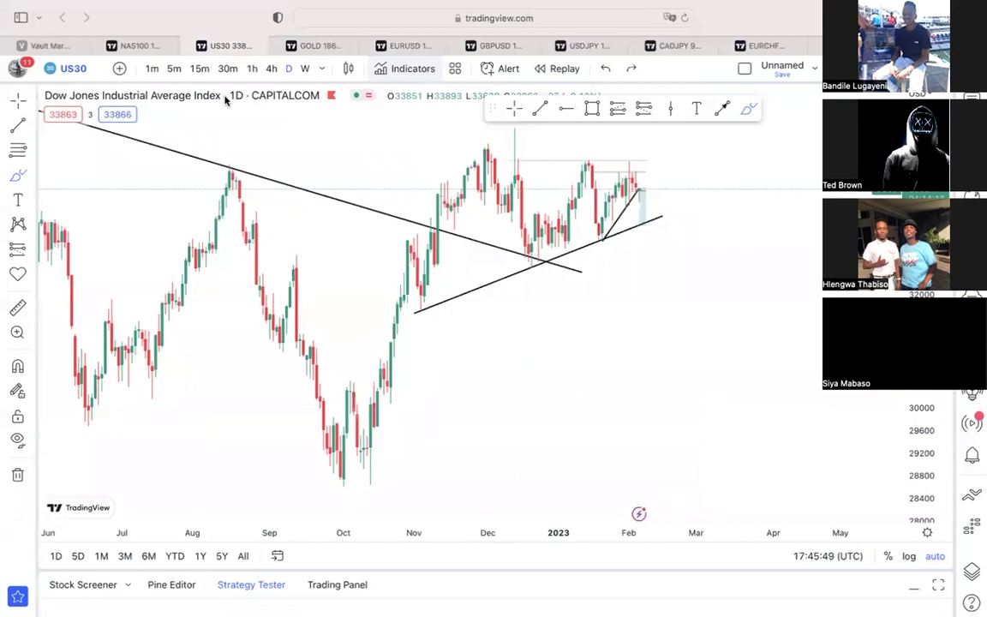
Compare the US30 trend lines and recent price structure between the 4-hour and daily timeframes
{"action": "left_click", "coordinate": [277, 71]}
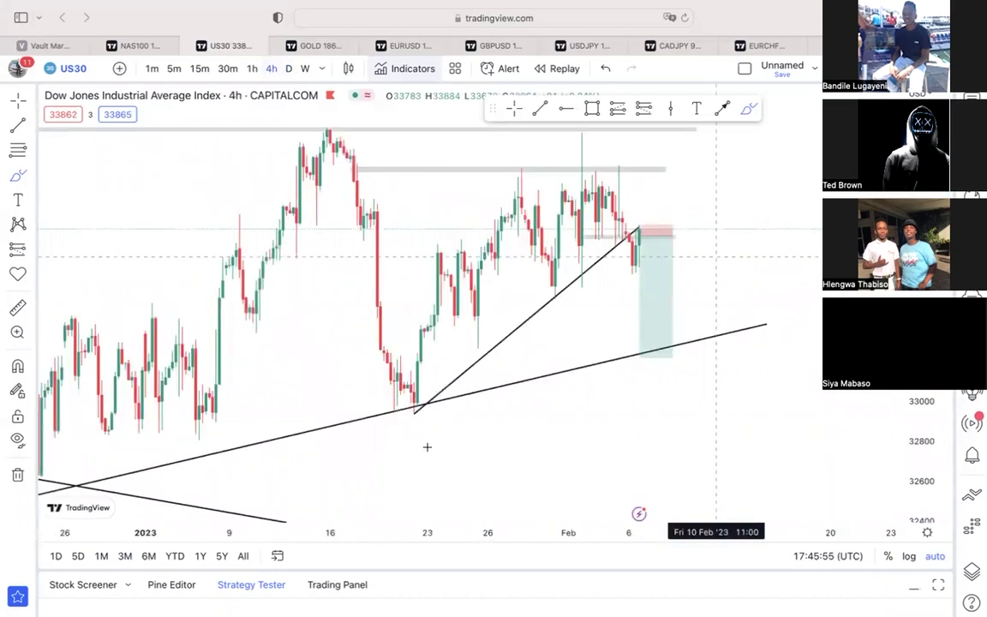
{"action": "left_click", "coordinate": [288, 68]}
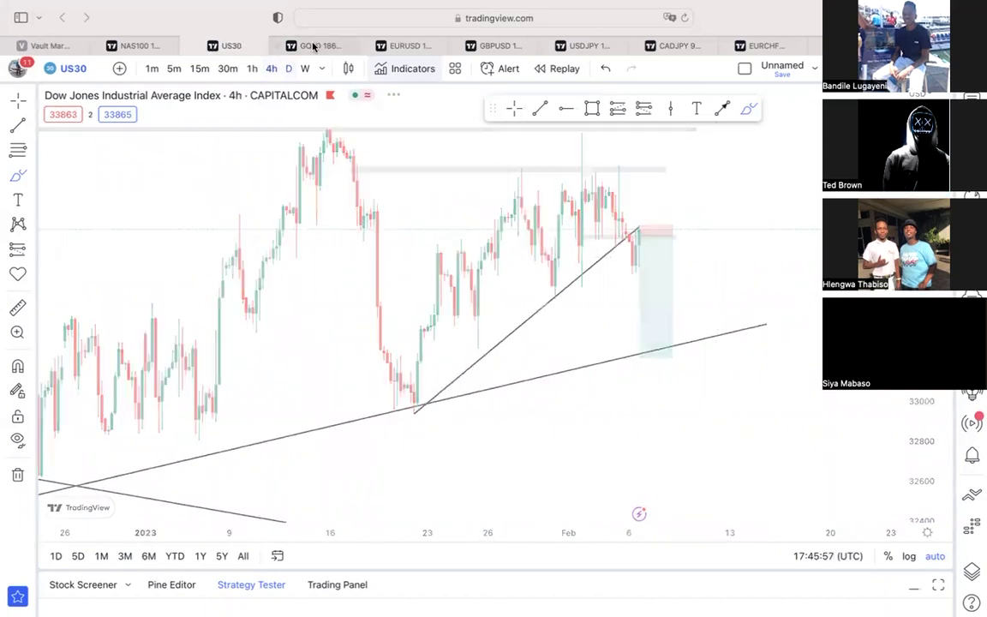
{"action": "left_click", "coordinate": [582, 273]}
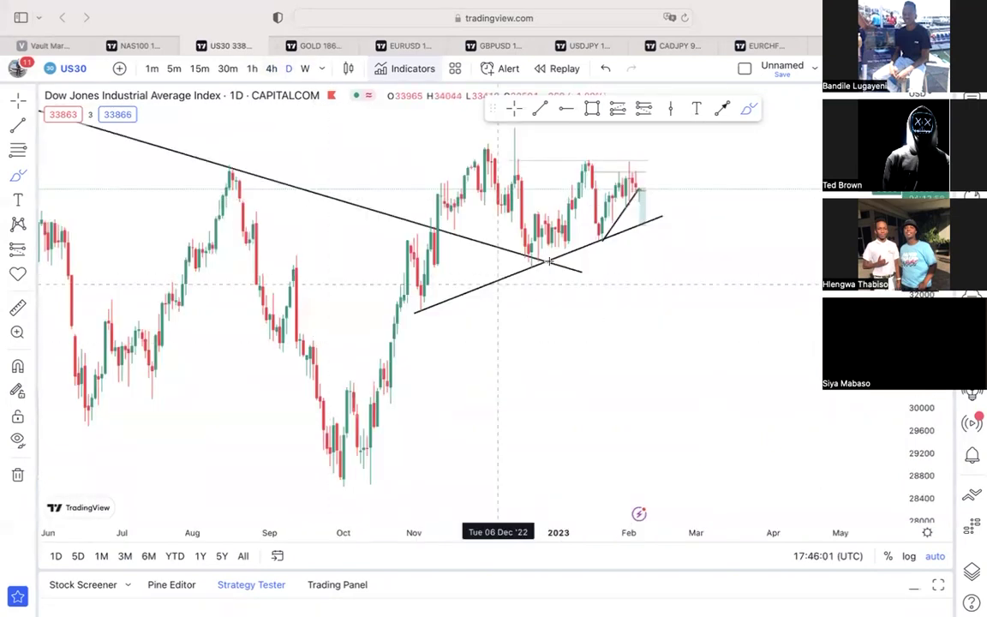
{"action": "left_click", "coordinate": [272, 70]}
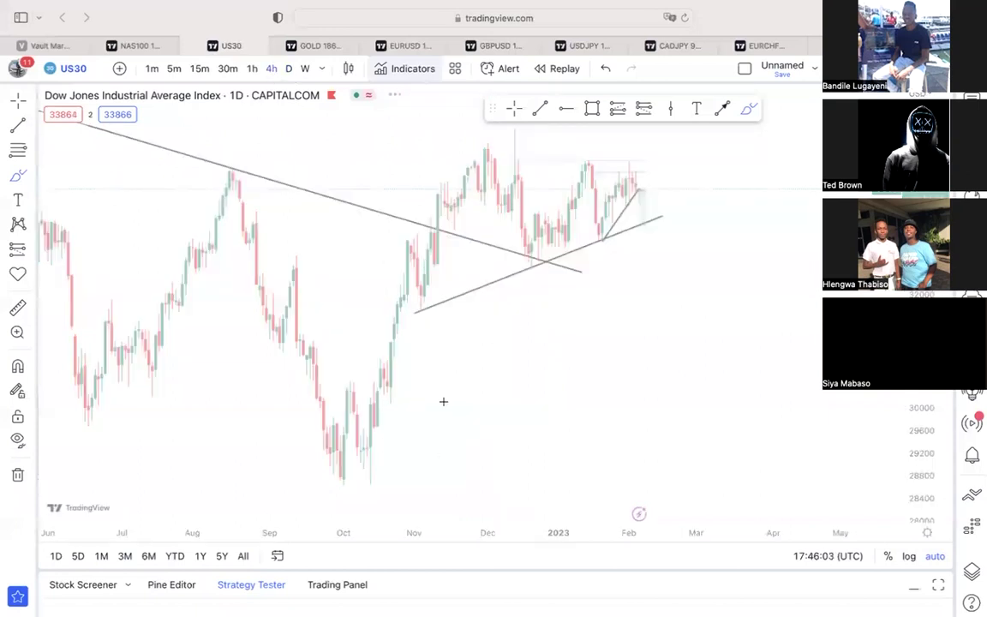
Mark the late-January low beneath the start of the steep rising trend line with red brush dots on the 4-hour chart
{"action": "left_click", "coordinate": [412, 415]}
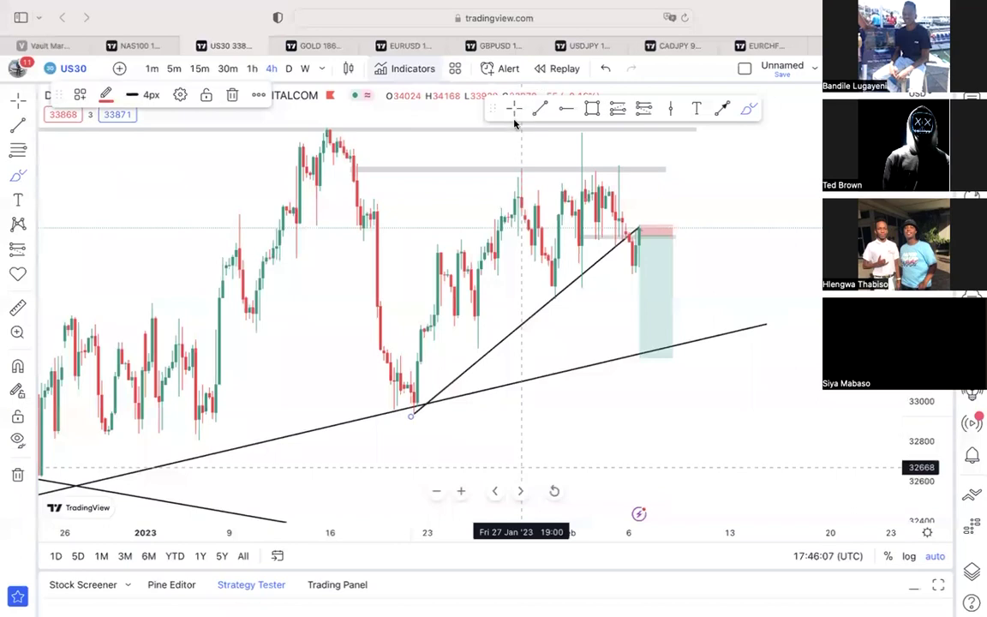
{"action": "left_click", "coordinate": [454, 440]}
{"action": "left_click", "coordinate": [437, 490]}
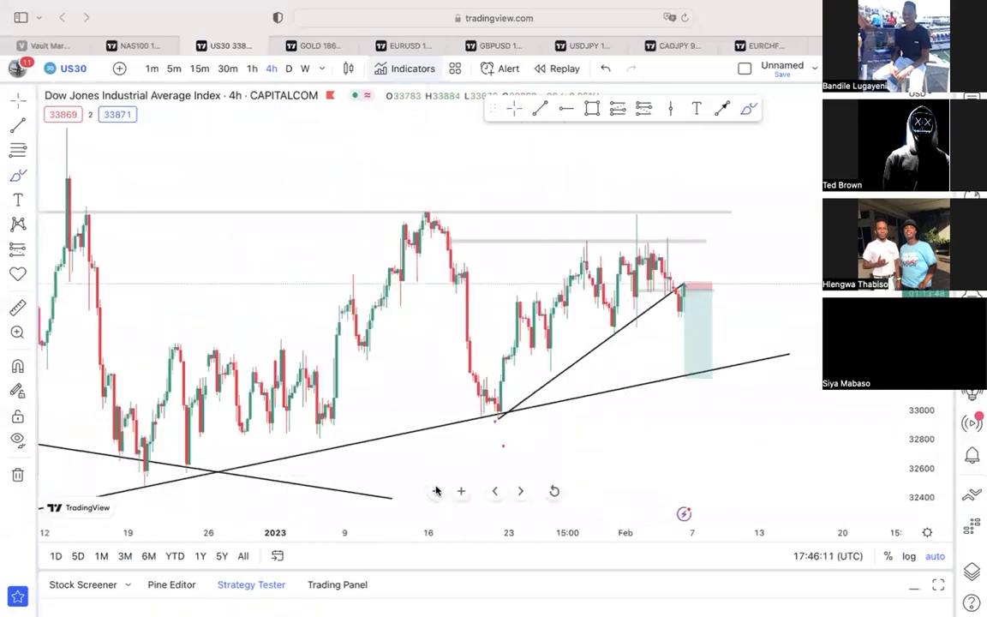
Delete the long descending trend line from the US30 chart
{"action": "scroll", "coordinate": [561, 328], "scroll_direction": "left", "scroll_amount": 5}
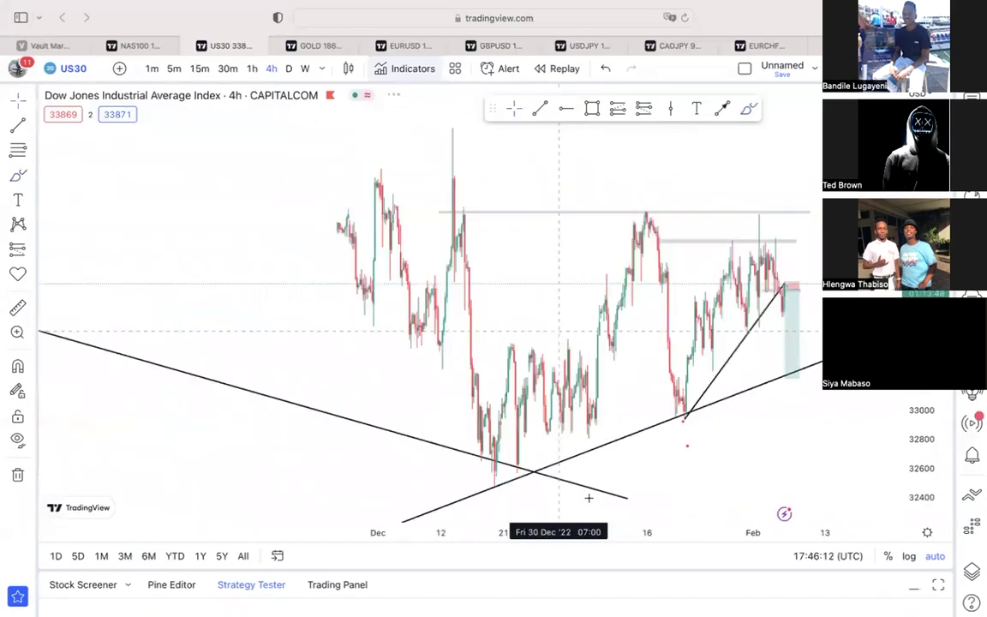
{"action": "left_click", "coordinate": [617, 498]}
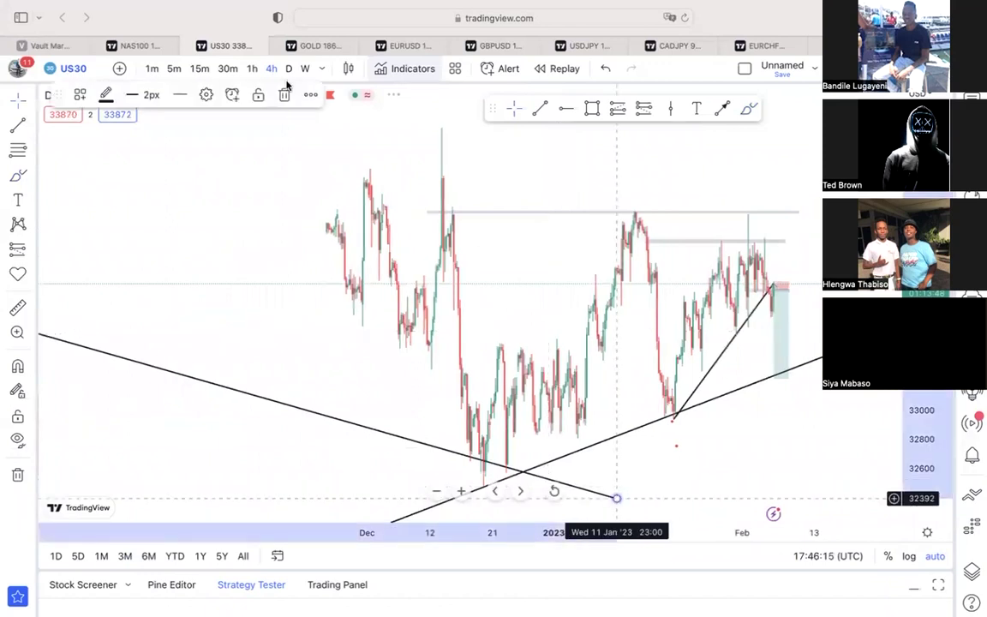
{"action": "left_click", "coordinate": [285, 94]}
Examine the long ascending trend line's touches from the November low through to the latest price on the 4-hour chart
{"action": "left_click", "coordinate": [437, 491]}
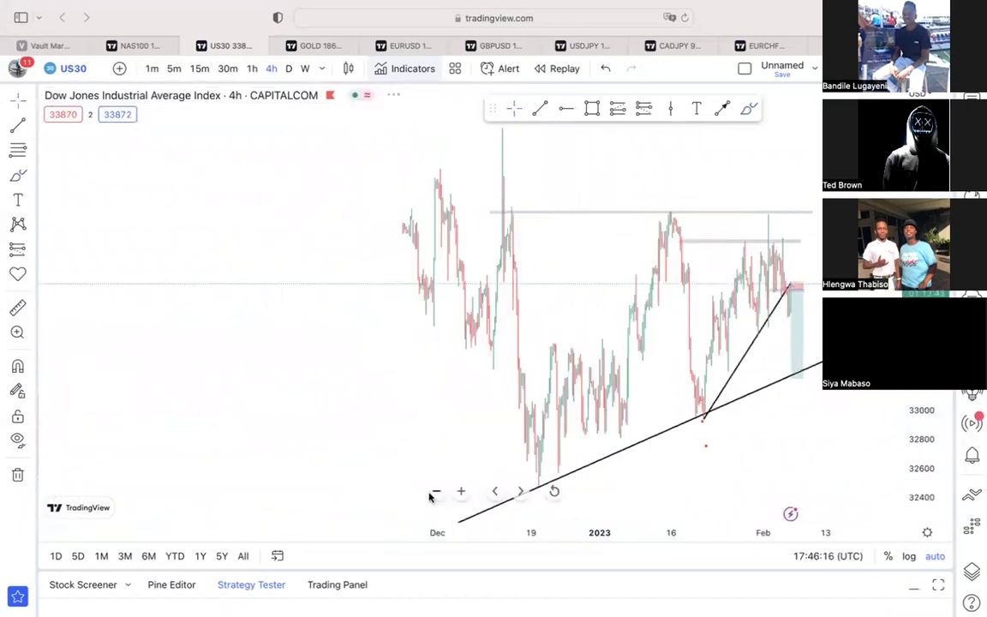
{"action": "left_click", "coordinate": [436, 491]}
{"action": "scroll", "coordinate": [331, 189], "scroll_direction": "right", "scroll_amount": 10}
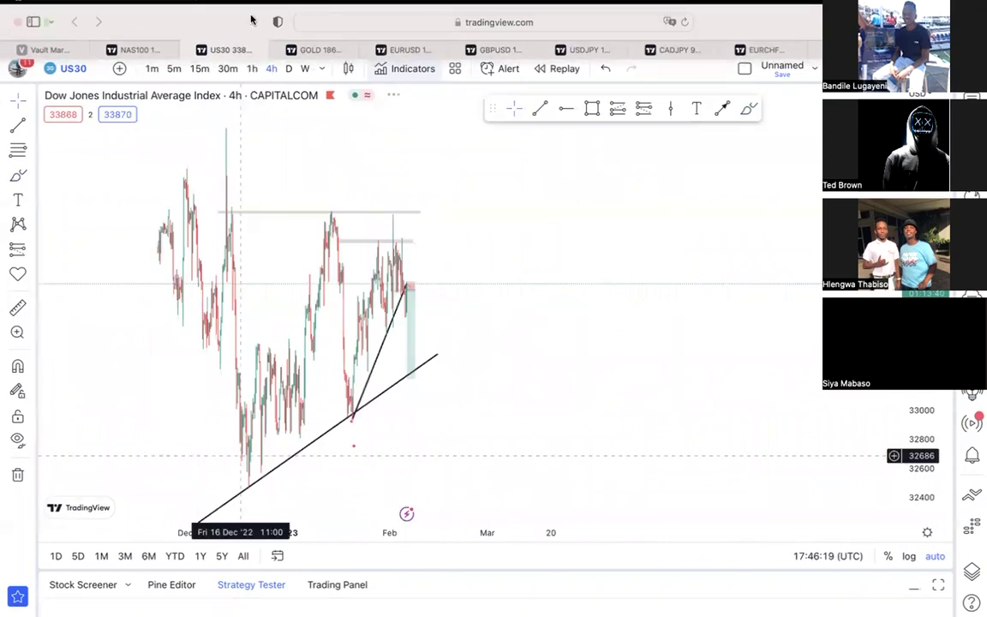
{"action": "scroll", "coordinate": [297, 108], "scroll_direction": "left", "scroll_amount": 5}
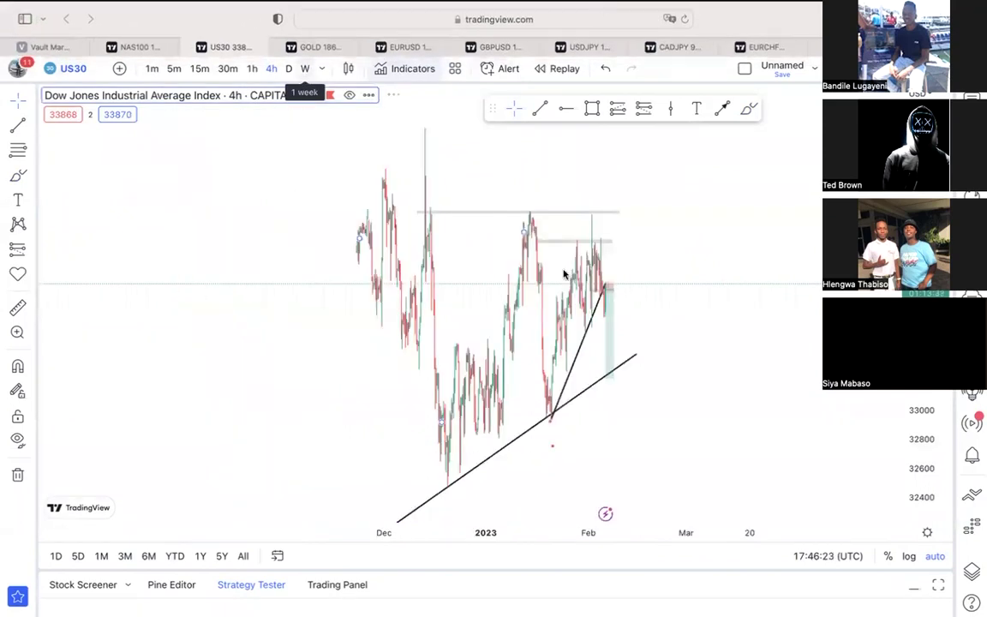
{"action": "scroll", "coordinate": [597, 344], "scroll_direction": "left", "scroll_amount": 3}
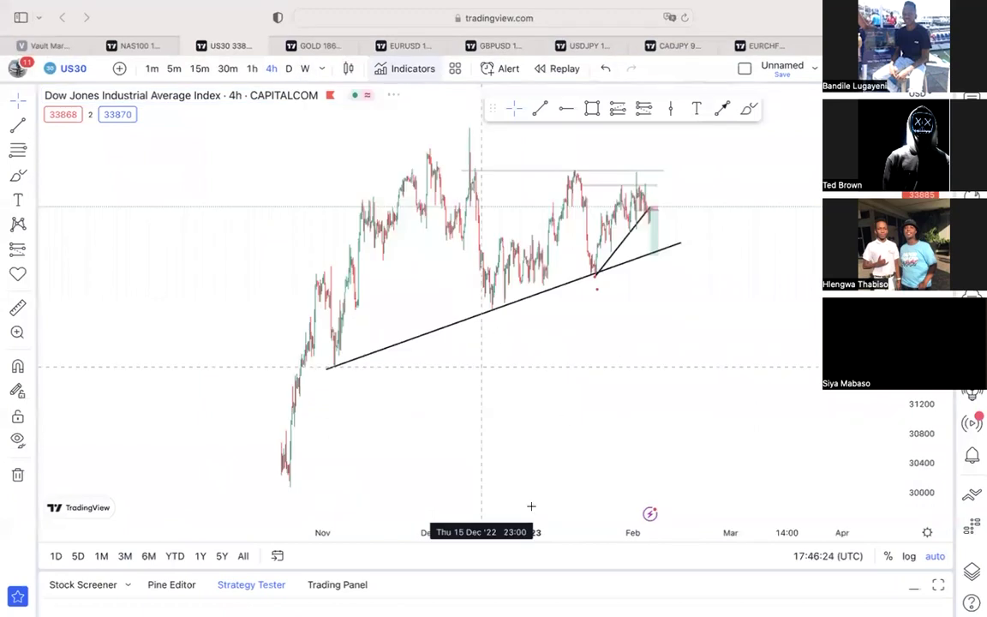
{"action": "scroll", "coordinate": [466, 493], "scroll_direction": "left", "scroll_amount": 2}
{"action": "left_click", "coordinate": [461, 492]}
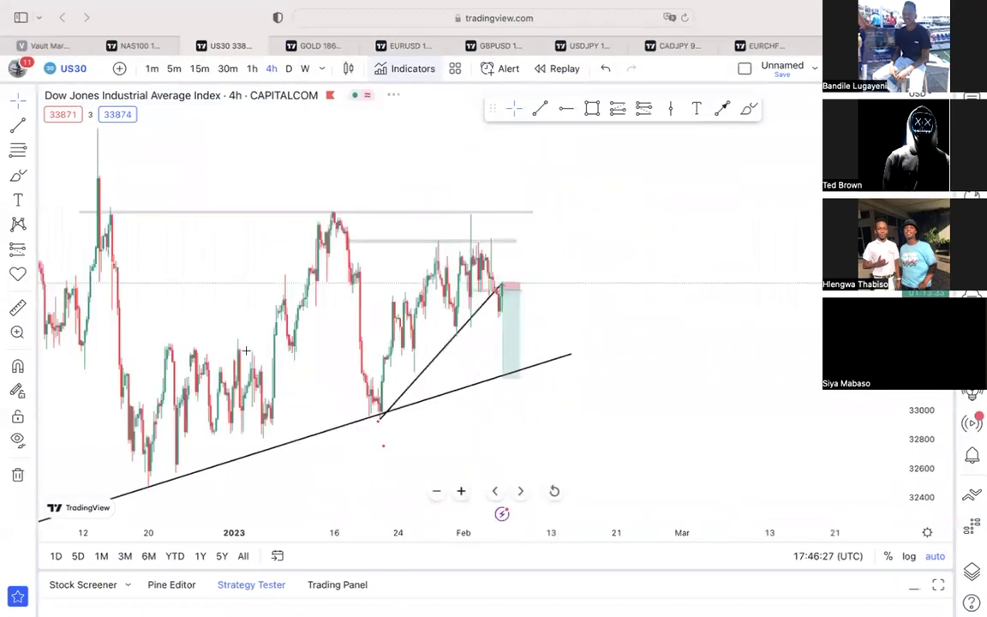
{"action": "scroll", "coordinate": [154, 429], "scroll_direction": "left", "scroll_amount": 5}
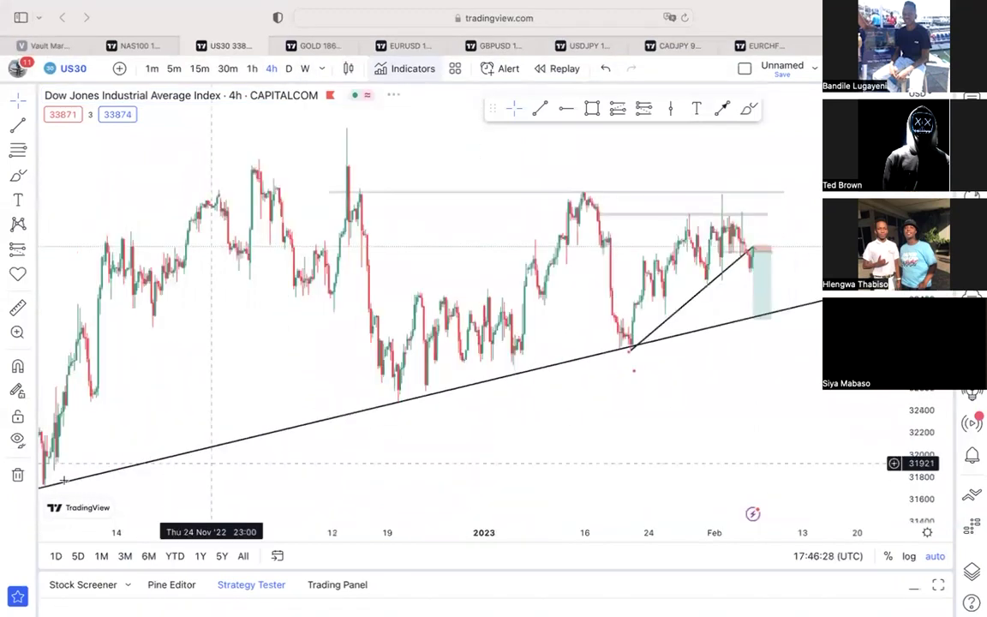
{"action": "scroll", "coordinate": [469, 405], "scroll_direction": "left", "scroll_amount": 2}
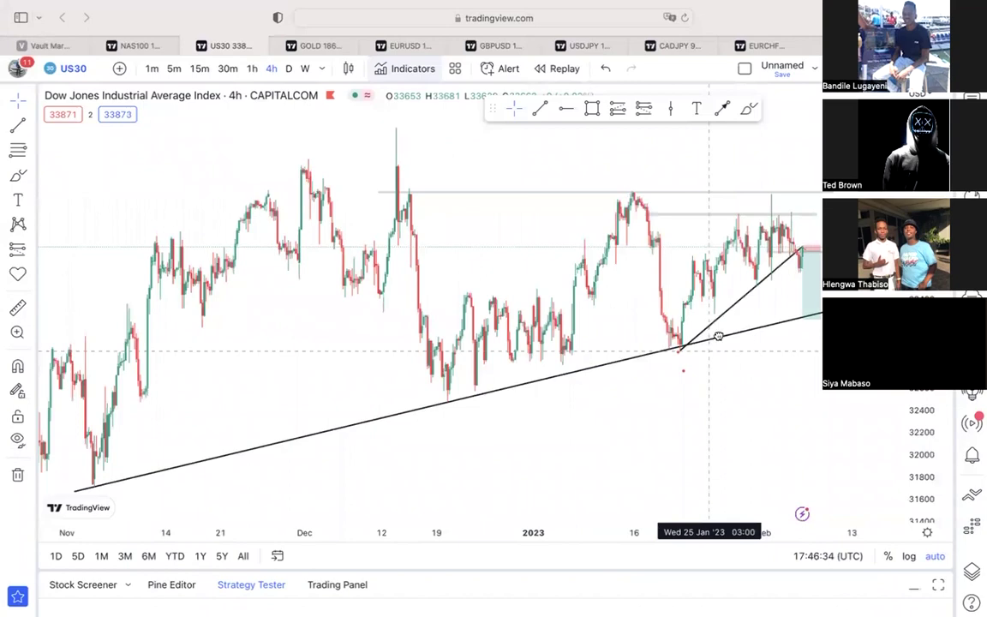
{"action": "scroll", "coordinate": [718, 336], "scroll_direction": "right", "scroll_amount": 3}
{"action": "scroll", "coordinate": [433, 411], "scroll_direction": "left", "scroll_amount": 3}
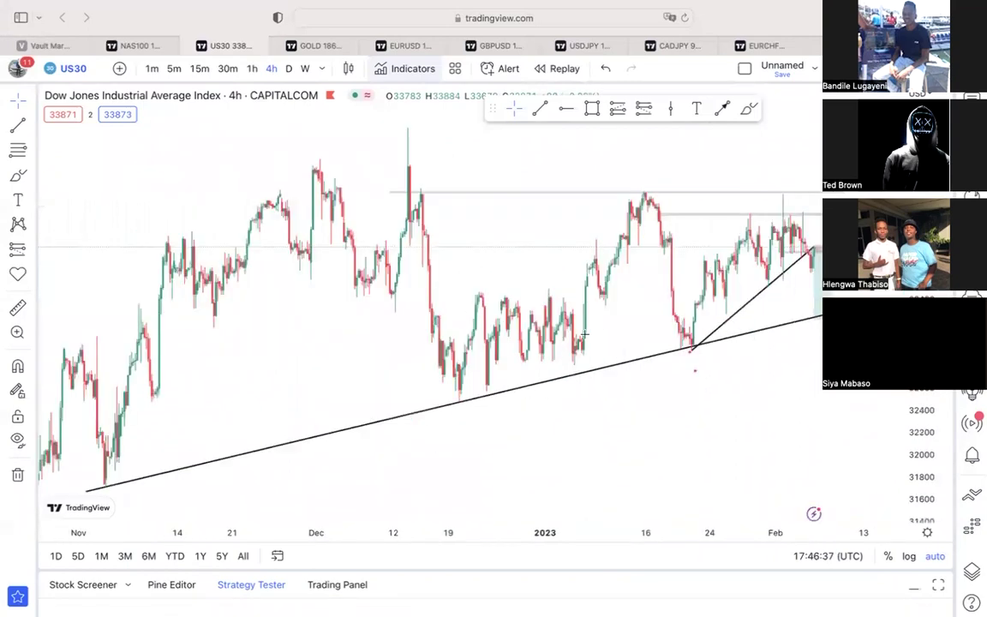
{"action": "scroll", "coordinate": [585, 334], "scroll_direction": "right", "scroll_amount": 6}
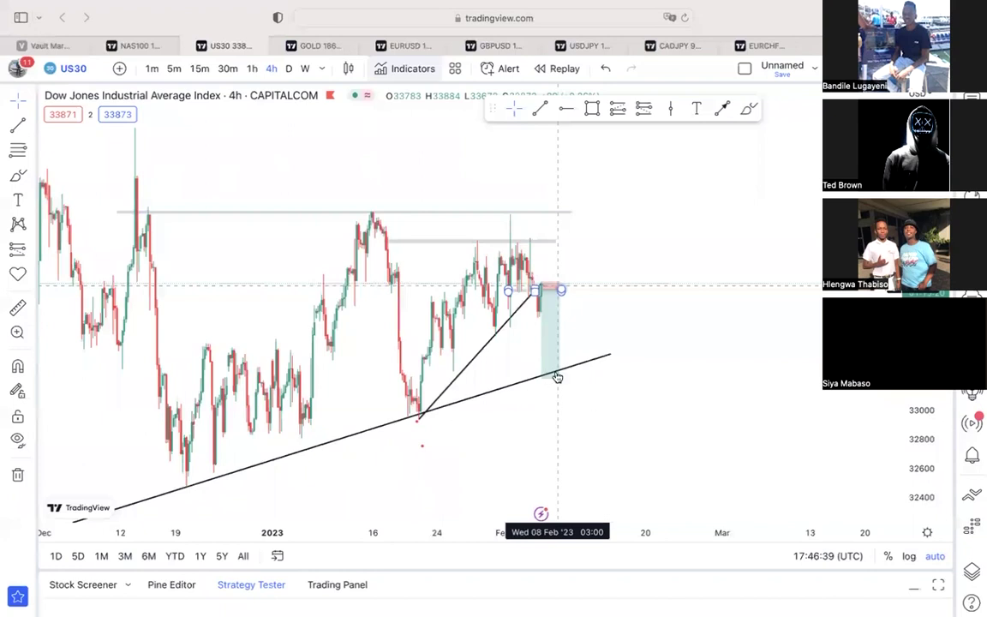
Draw a projection arrow from just above the short position's stop zone down to the long ascending trend line
{"action": "left_click_drag", "start_coordinate": [557, 376], "coordinate": [551, 379]}
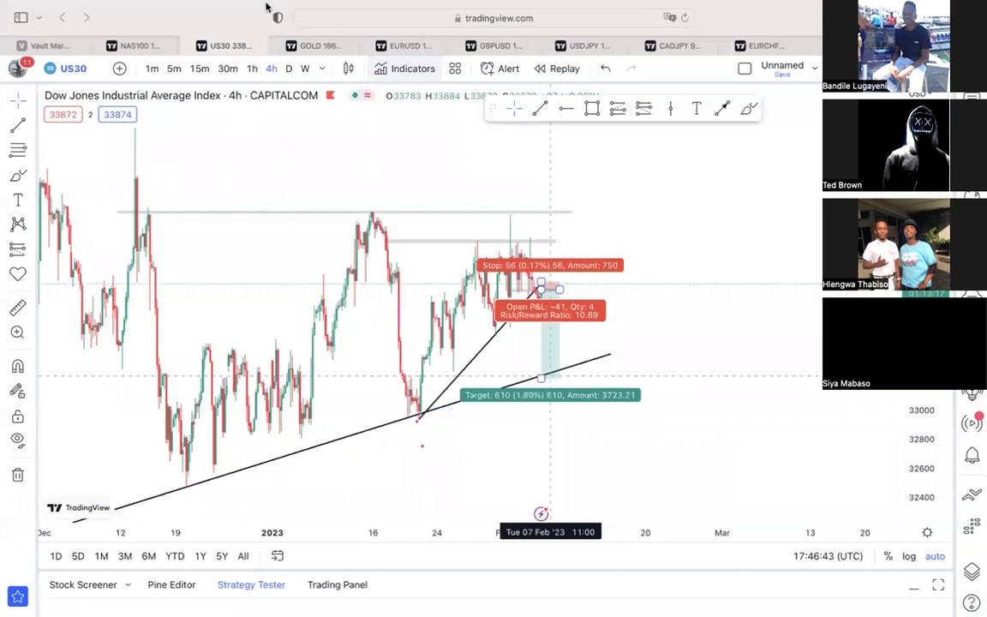
{"action": "left_click", "coordinate": [722, 108]}
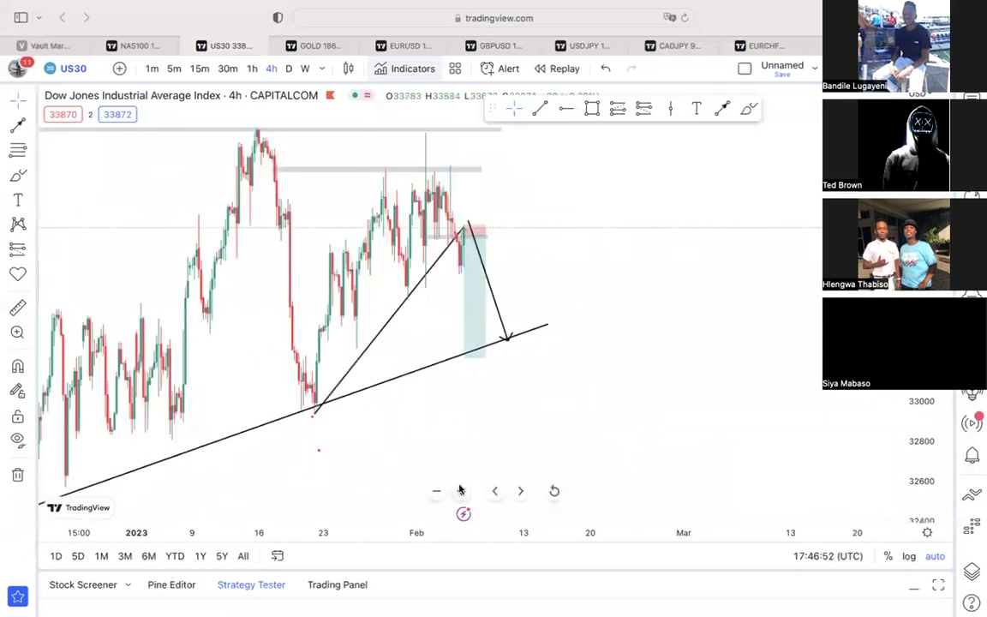
{"action": "scroll", "coordinate": [356, 360], "scroll_direction": "up", "scroll_amount": 2}
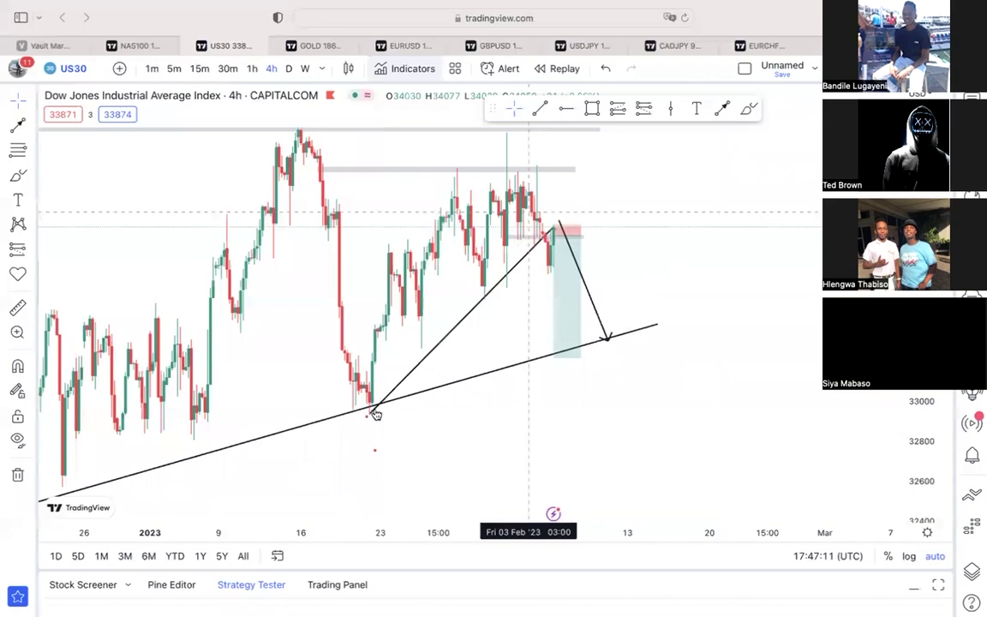
Switch US30 to the 1-hour timeframe and examine price around the steep trend line, the grey level and the short position's entry
{"action": "left_click", "coordinate": [248, 72]}
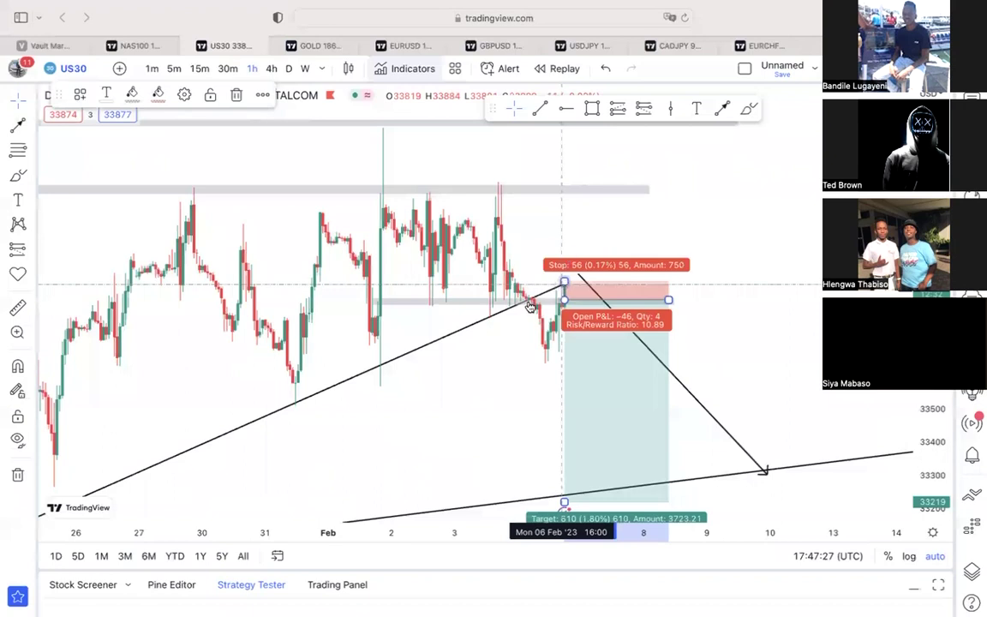
{"action": "left_click", "coordinate": [531, 306]}
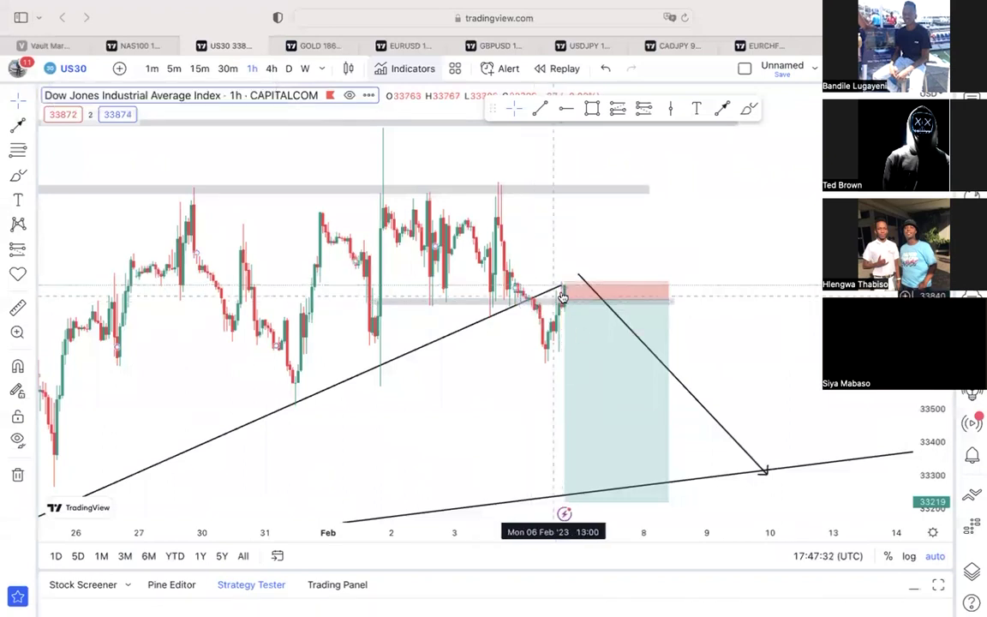
{"action": "left_click", "coordinate": [559, 302]}
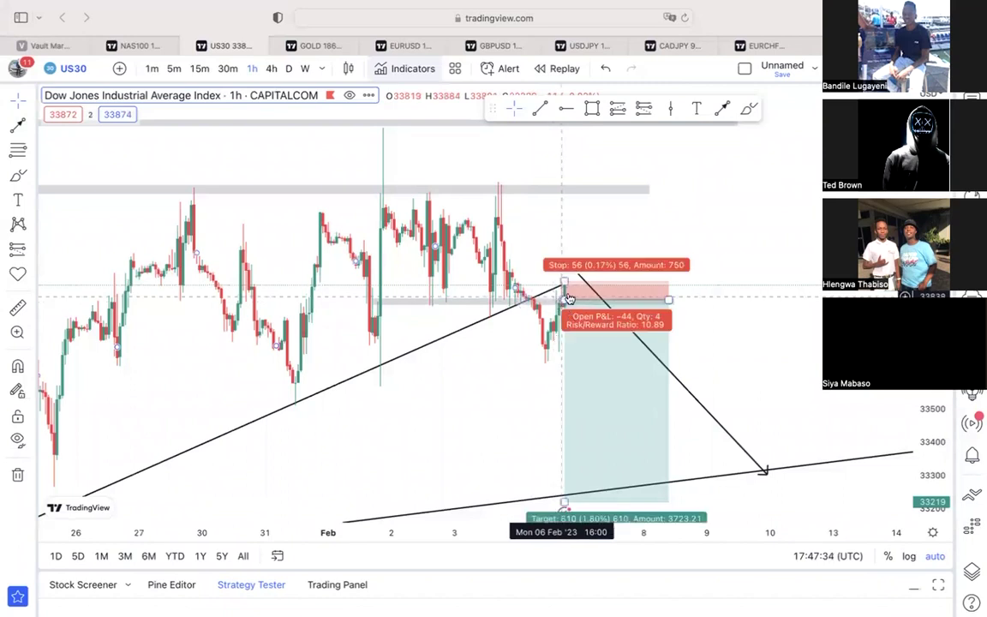
{"action": "left_click_drag", "start_coordinate": [559, 302], "coordinate": [566, 294]}
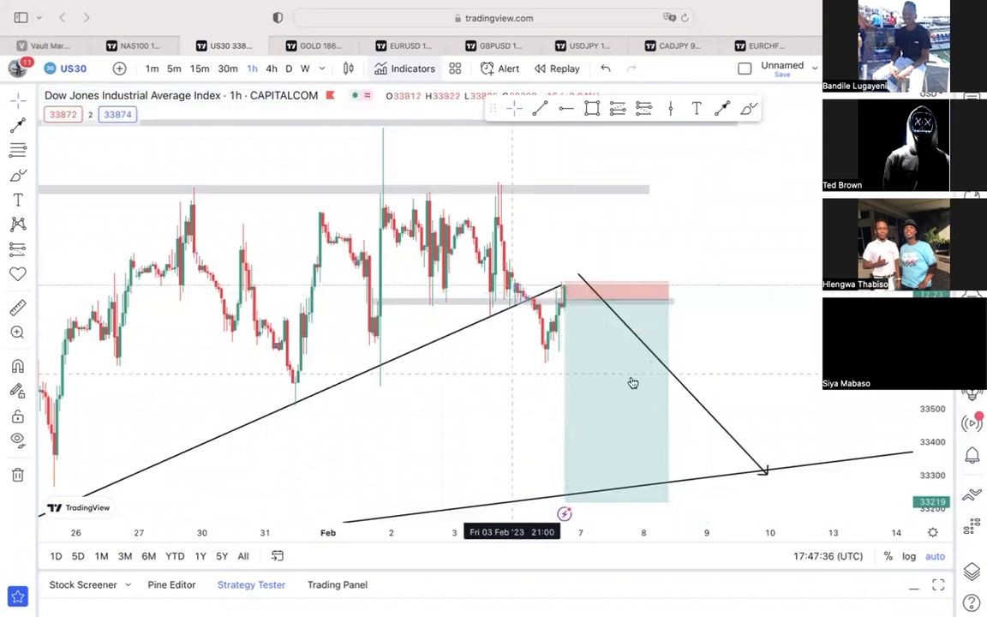
{"action": "left_click", "coordinate": [608, 302]}
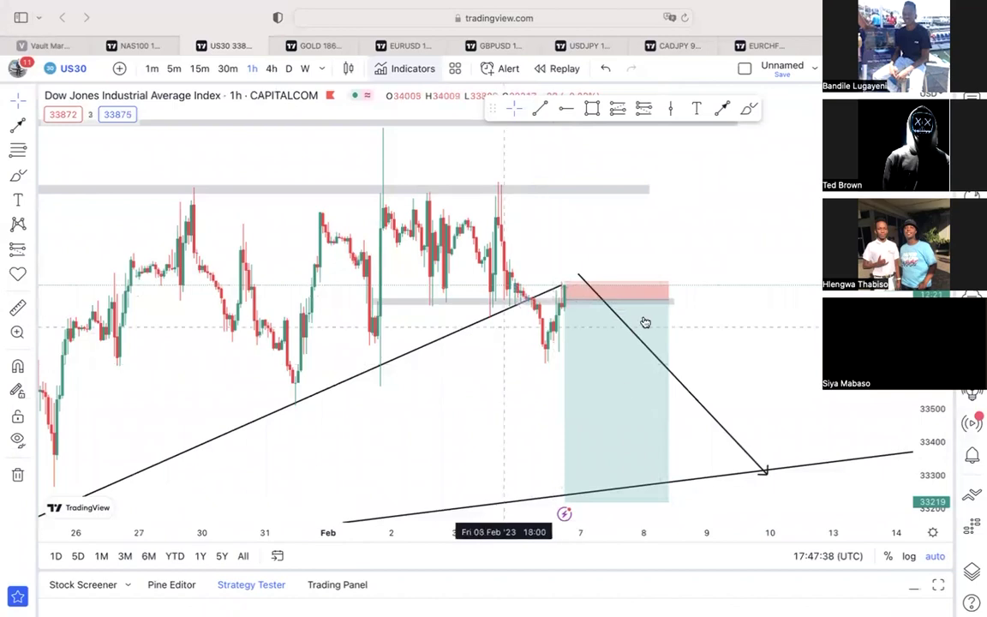
{"action": "left_click", "coordinate": [502, 446]}
{"action": "left_click", "coordinate": [442, 491]}
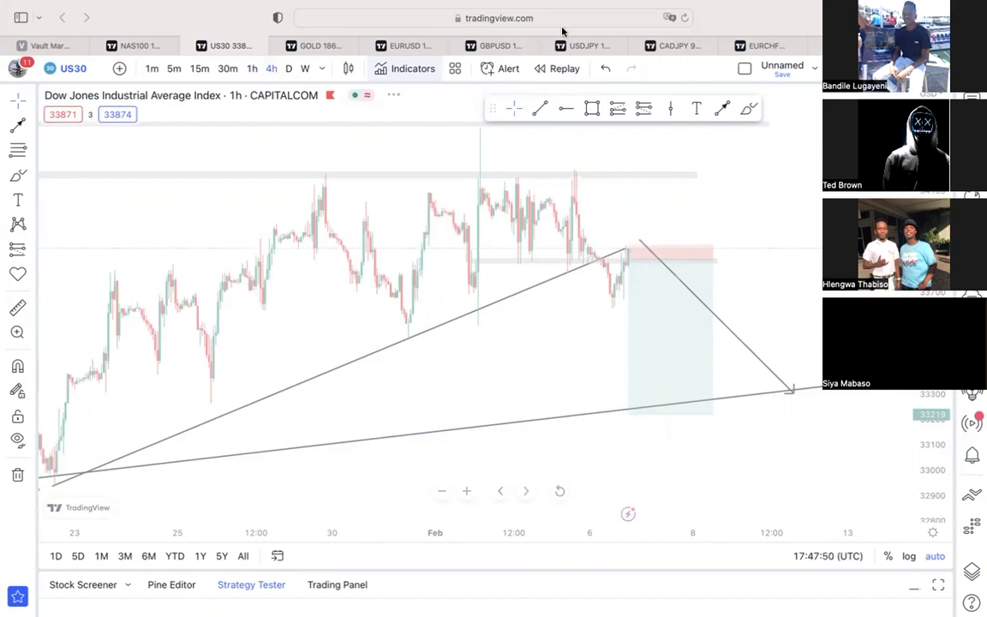
Return US30 to the 4-hour timeframe and inspect the latest candles against the broken trend line and the short position
{"action": "mouse_move", "coordinate": [599, 4]}
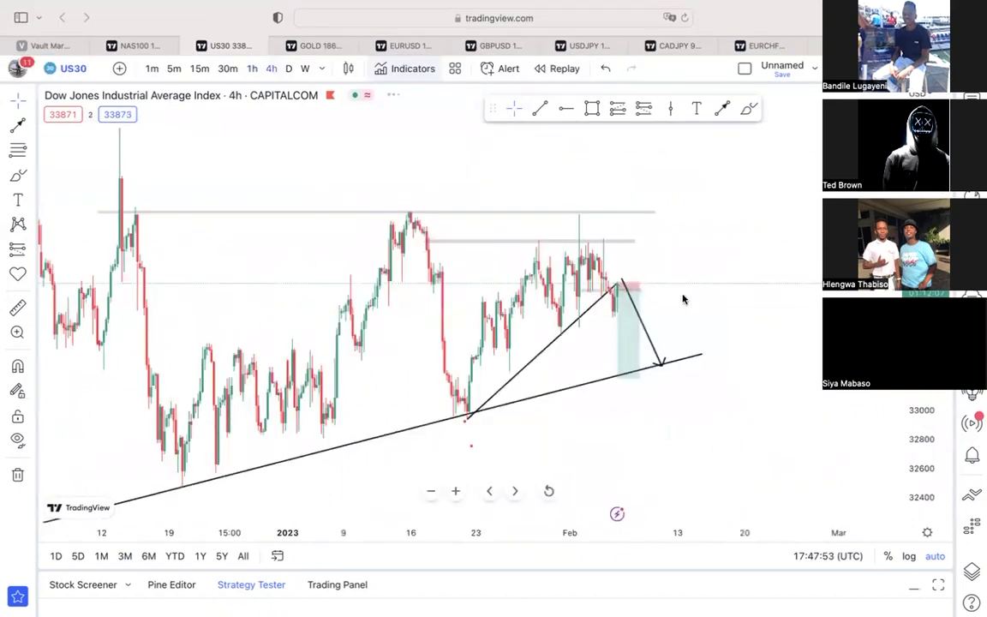
{"action": "type", "text": "4h"}
{"action": "key", "text": "Return"}
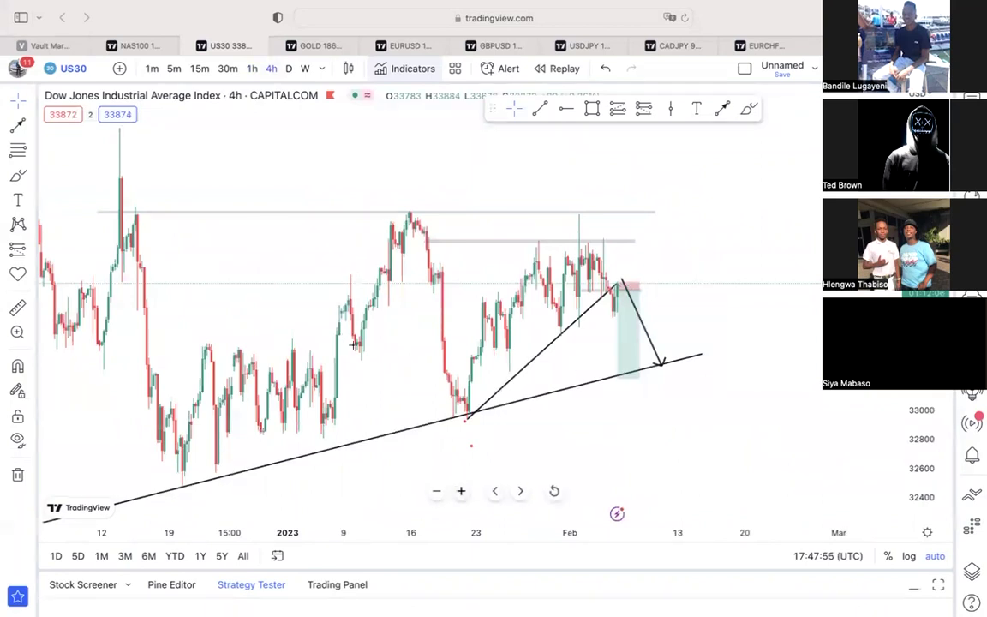
{"action": "scroll", "coordinate": [498, 478], "scroll_direction": "up", "scroll_amount": 3}
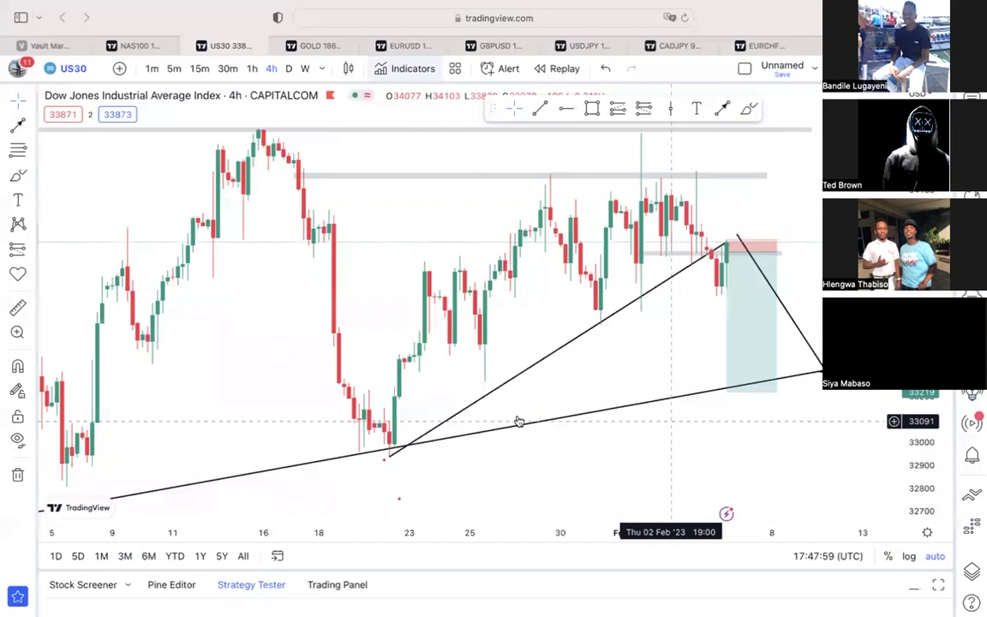
{"action": "scroll", "coordinate": [364, 399], "scroll_direction": "up", "scroll_amount": 5}
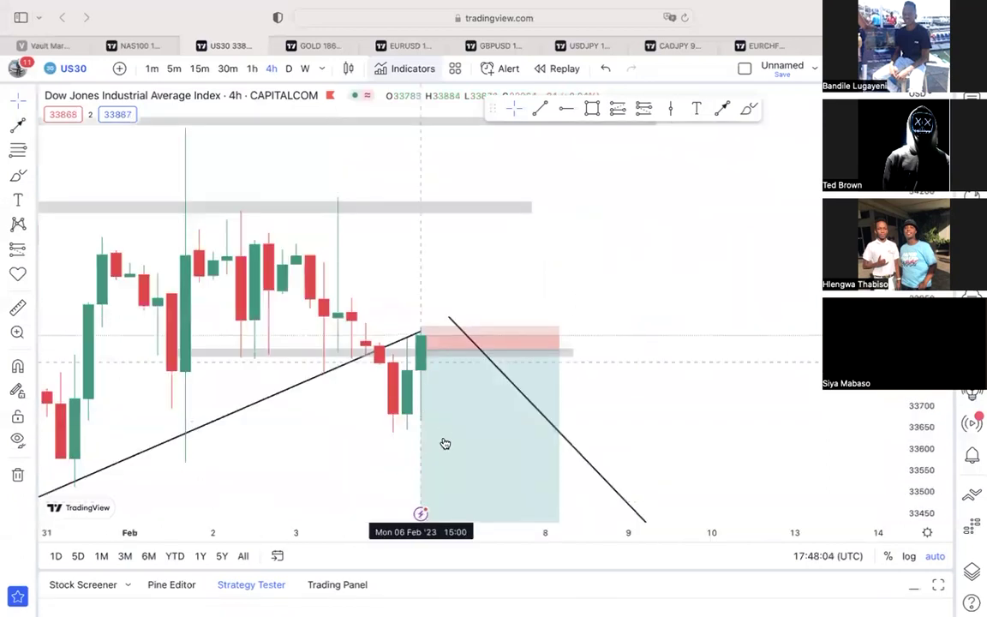
{"action": "left_click", "coordinate": [423, 345]}
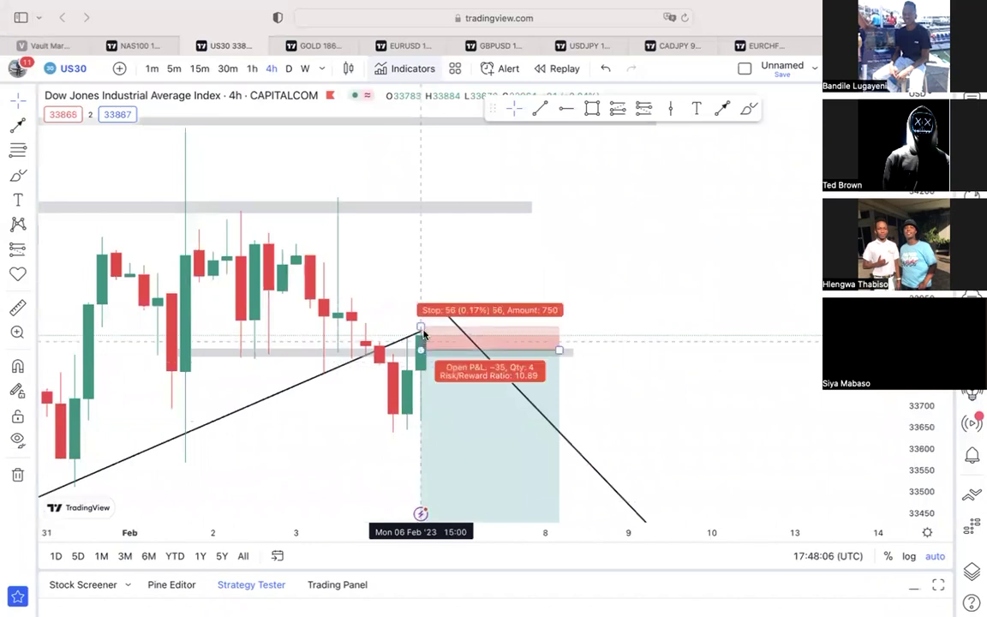
{"action": "left_click", "coordinate": [413, 386]}
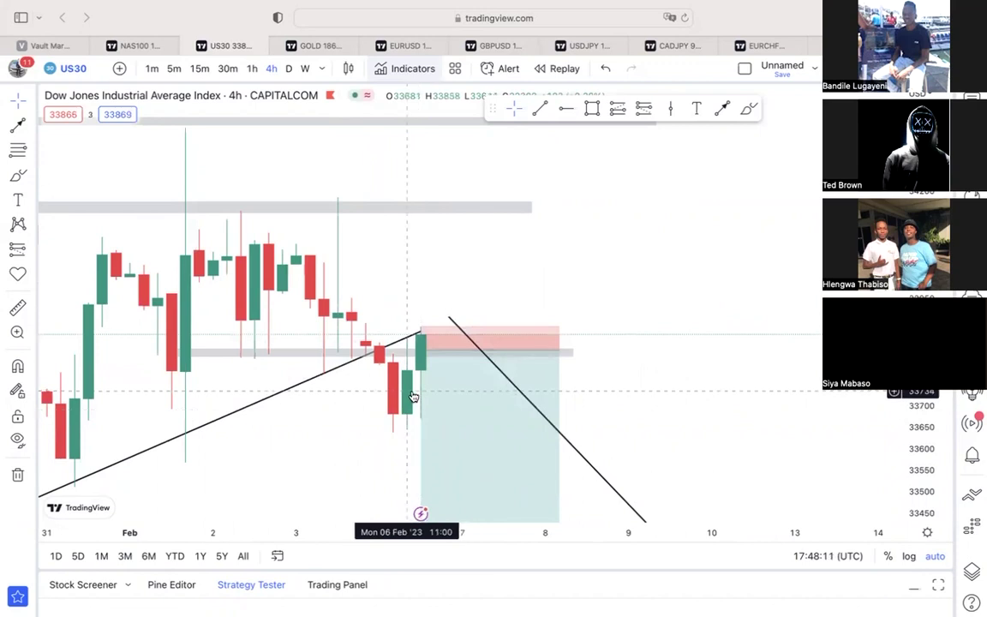
{"action": "scroll", "coordinate": [386, 489], "scroll_direction": "left", "scroll_amount": 3}
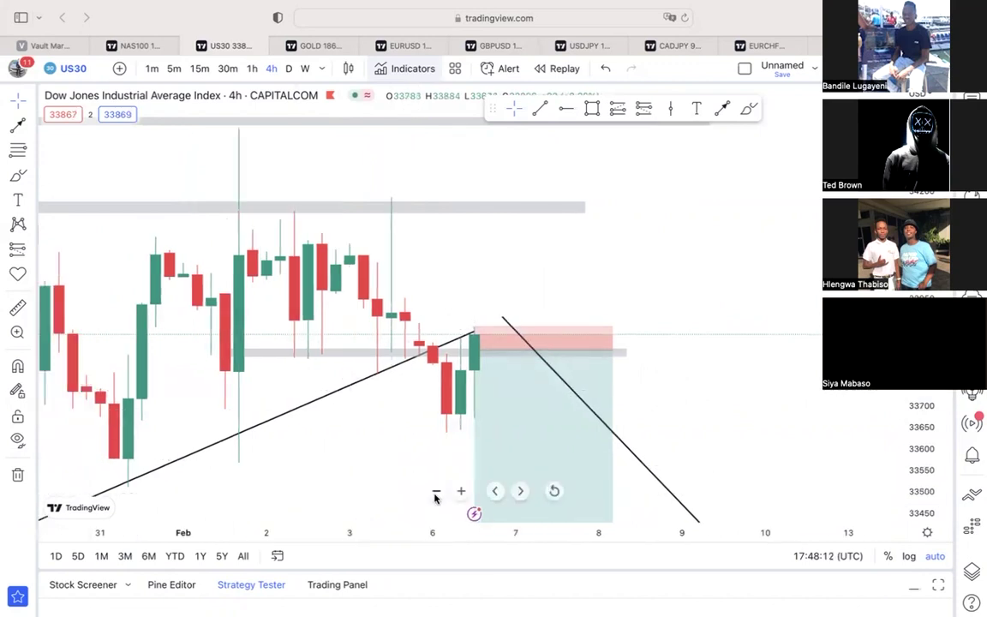
{"action": "left_click", "coordinate": [436, 493]}
{"action": "left_click", "coordinate": [436, 493]}
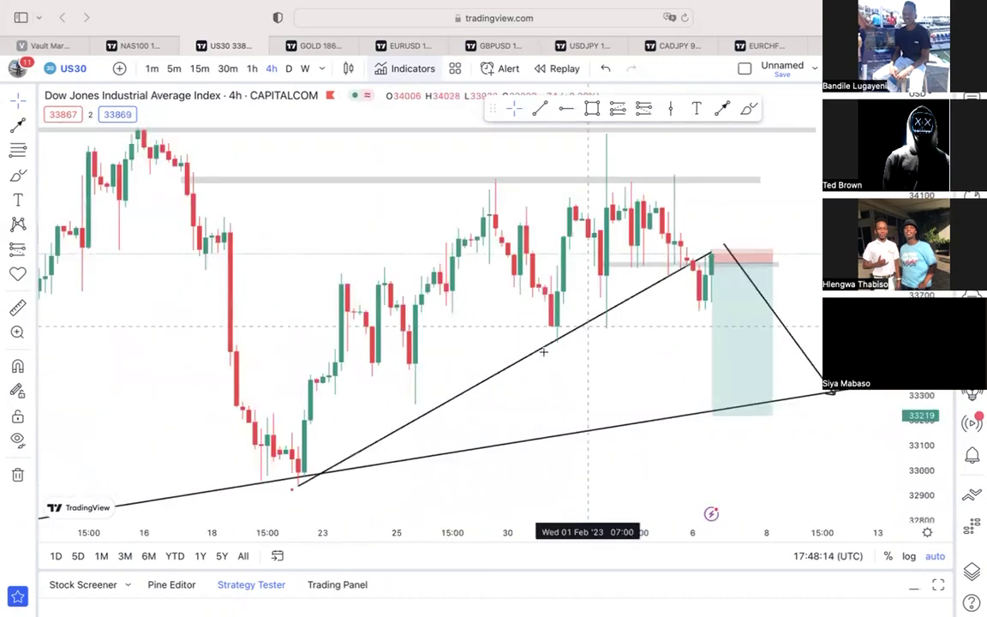
{"action": "scroll", "coordinate": [636, 318], "scroll_direction": "right", "scroll_amount": 3}
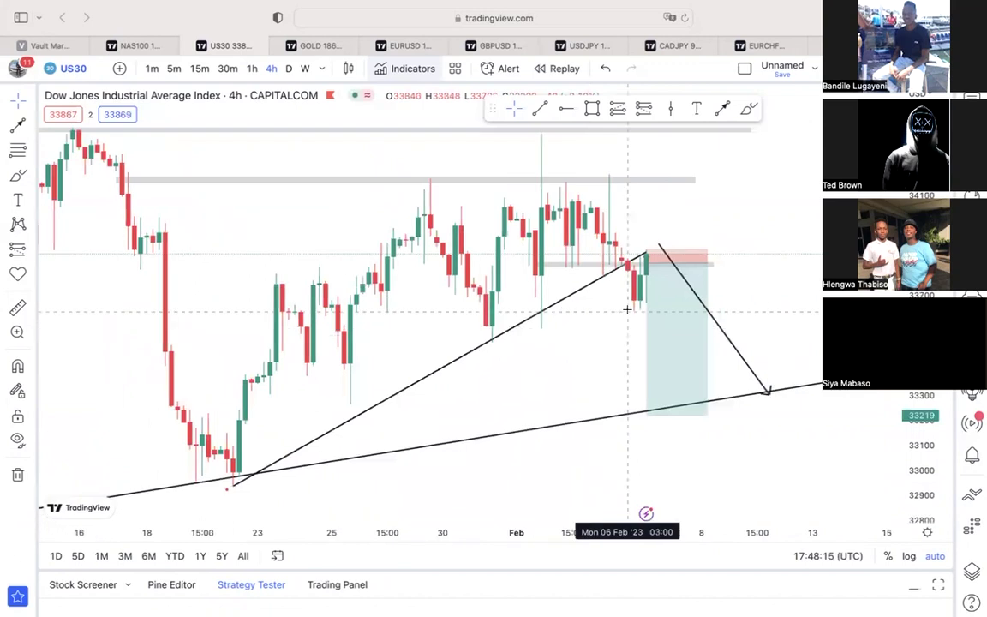
{"action": "left_click", "coordinate": [639, 267]}
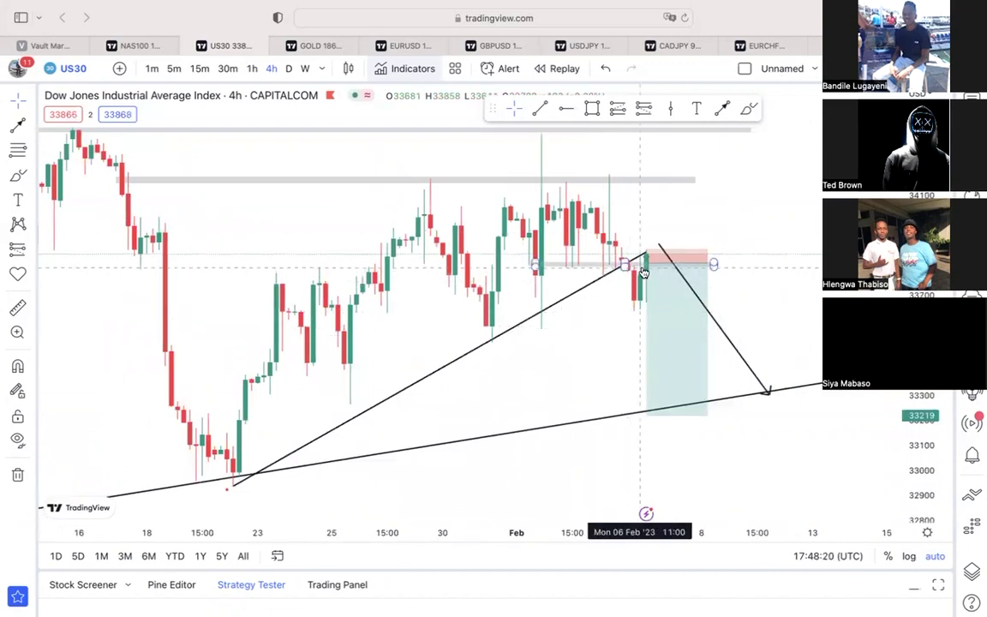
{"action": "left_click", "coordinate": [609, 283]}
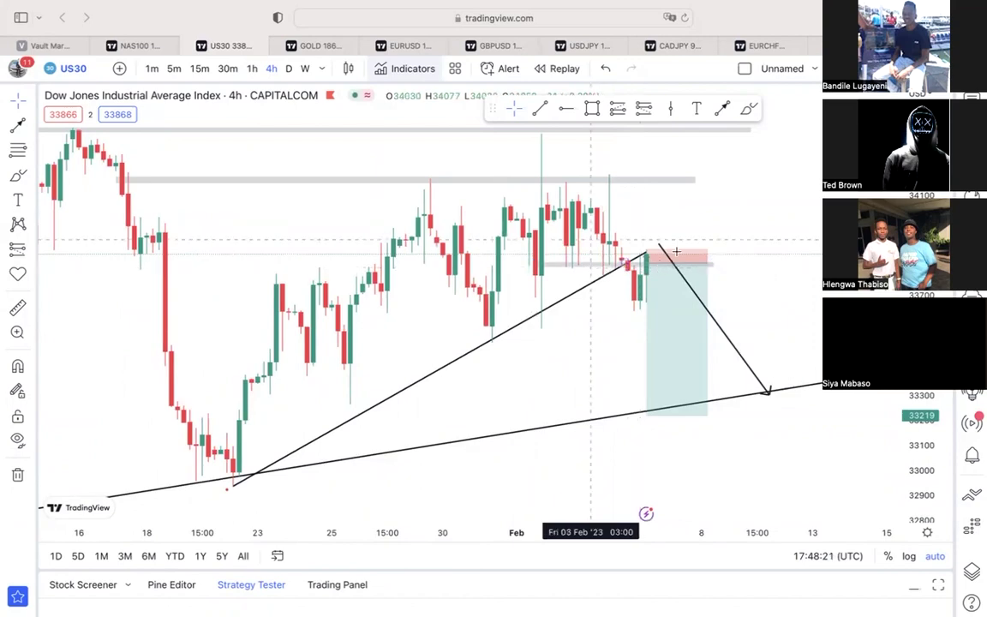
Switch US30 to the 1-hour timeframe and examine price from the January low to the short position and projection arrow
{"action": "left_click", "coordinate": [250, 68]}
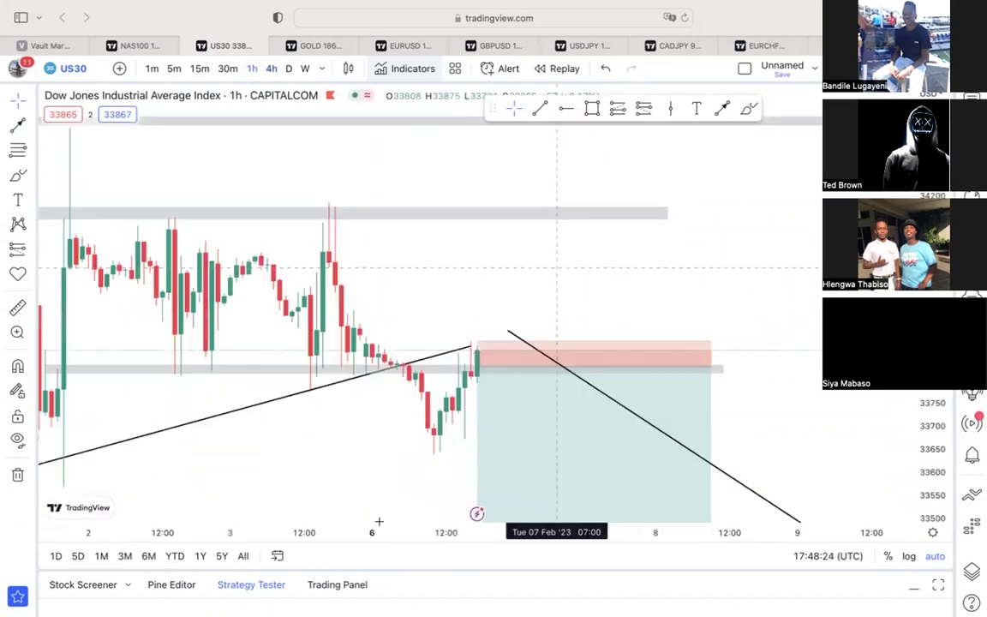
{"action": "left_click", "coordinate": [442, 493]}
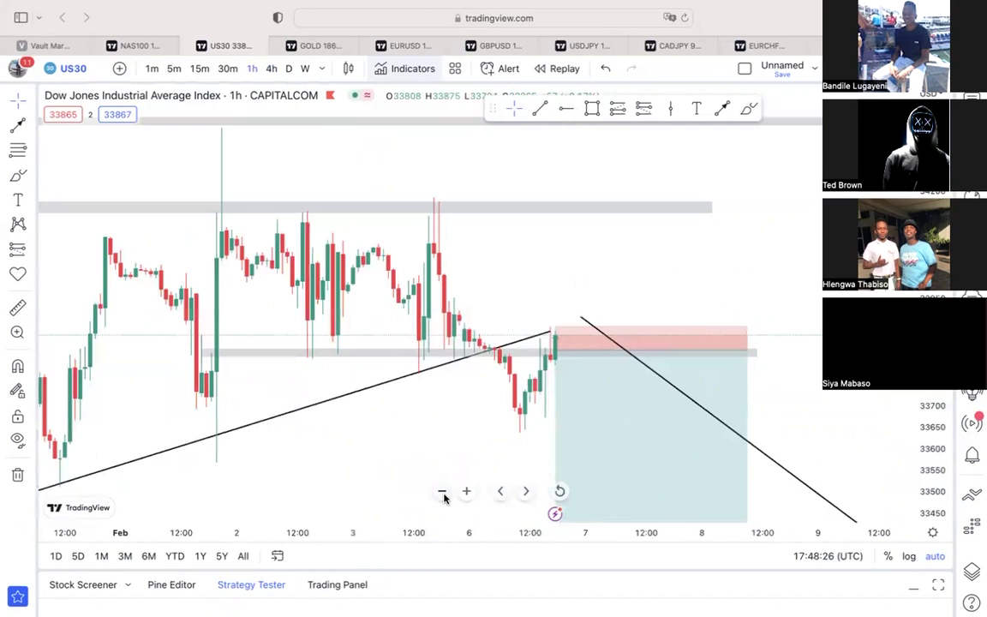
{"action": "left_click", "coordinate": [442, 493]}
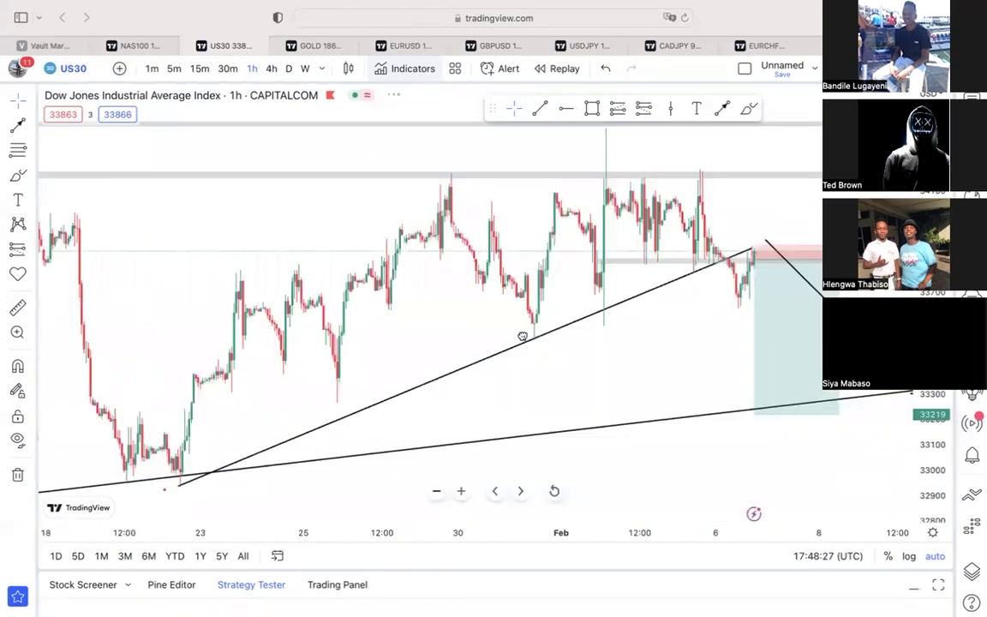
{"action": "scroll", "coordinate": [435, 395], "scroll_direction": "right", "scroll_amount": 3}
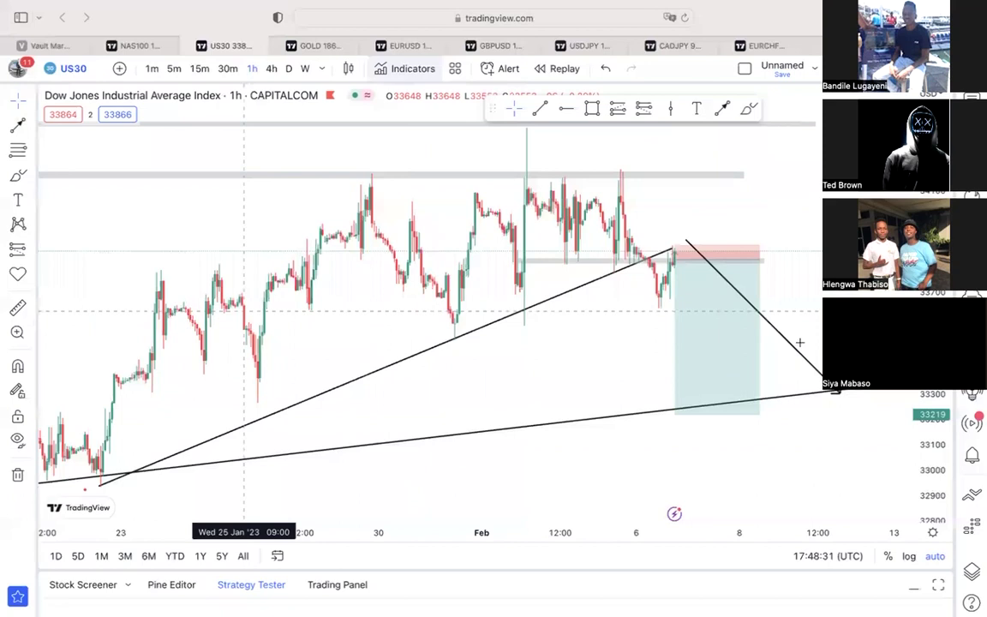
Brush a red touch mark on the long ascending trend line inside the short position's target zone, with a bounce stroke rising from it
{"action": "left_click", "coordinate": [708, 405]}
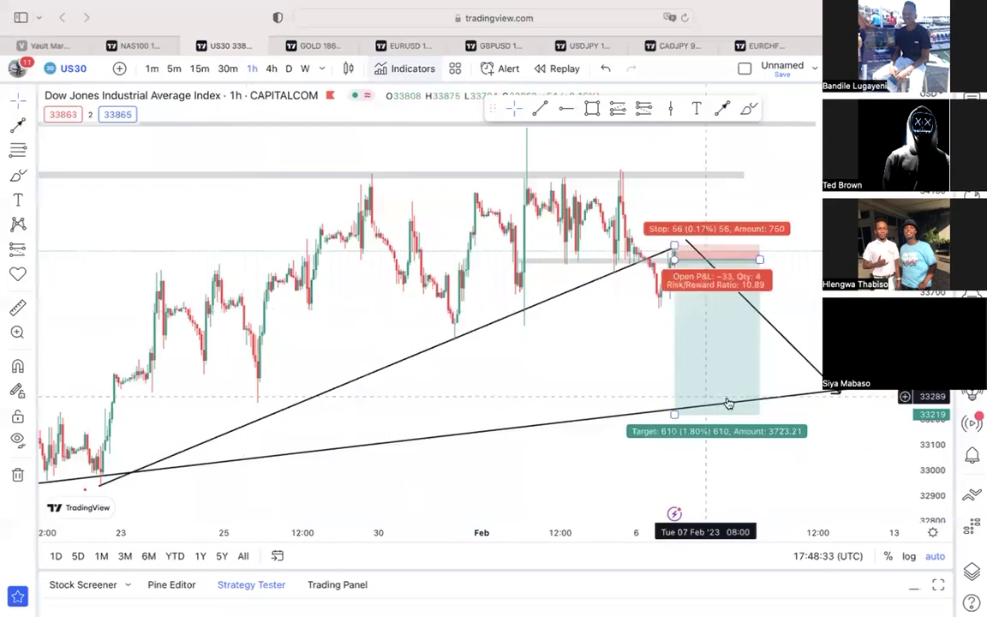
{"action": "left_click", "coordinate": [672, 360]}
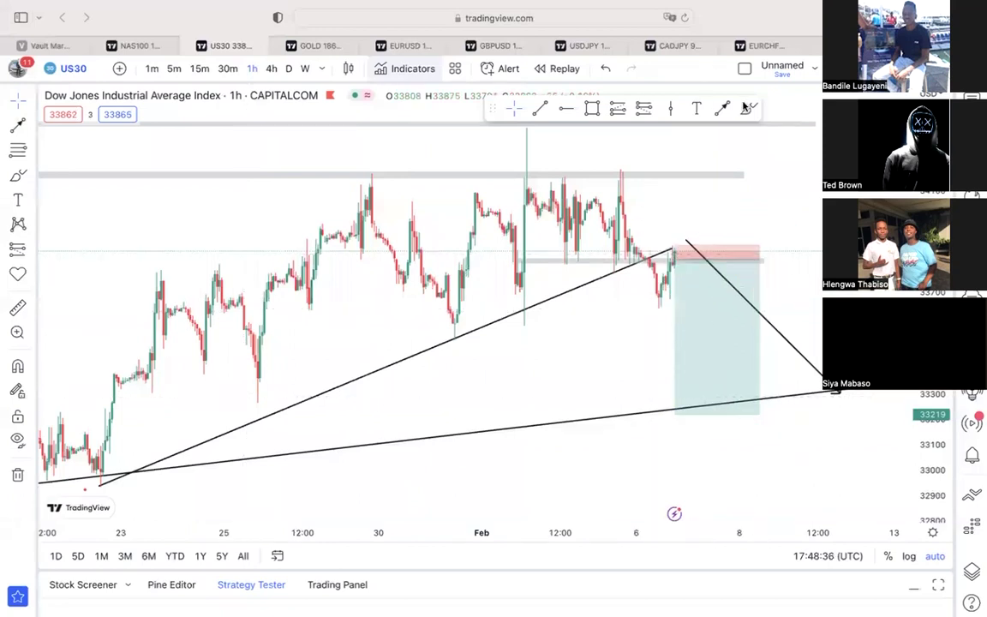
{"action": "left_click_drag", "start_coordinate": [722, 404], "coordinate": [826, 129]}
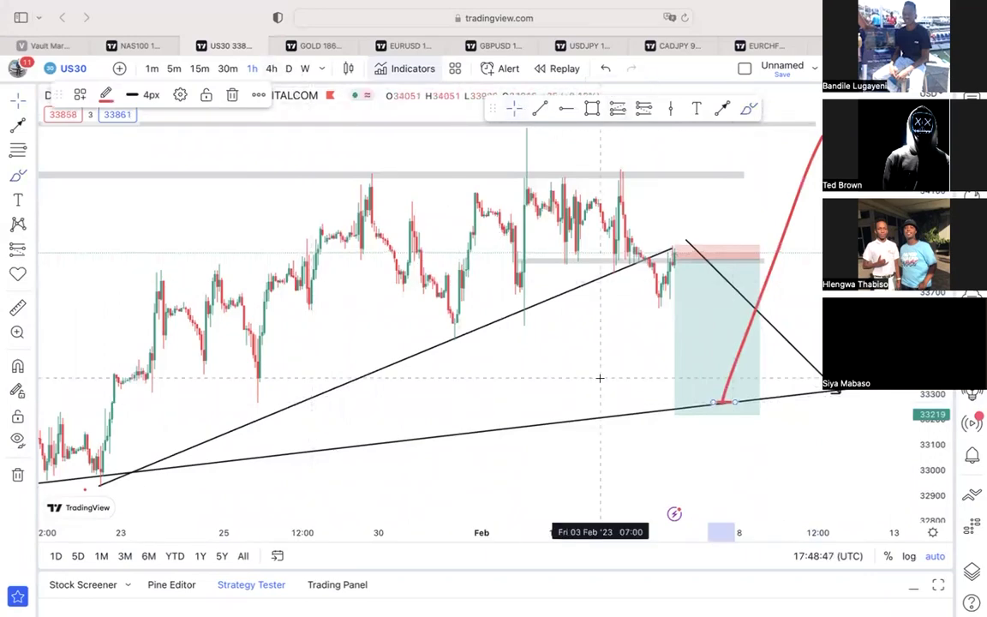
{"action": "left_click", "coordinate": [531, 416]}
Extend the steep ascending trend line's upper end past the short position's stop zone, close to the projection arrow's start
{"action": "left_click", "coordinate": [459, 491]}
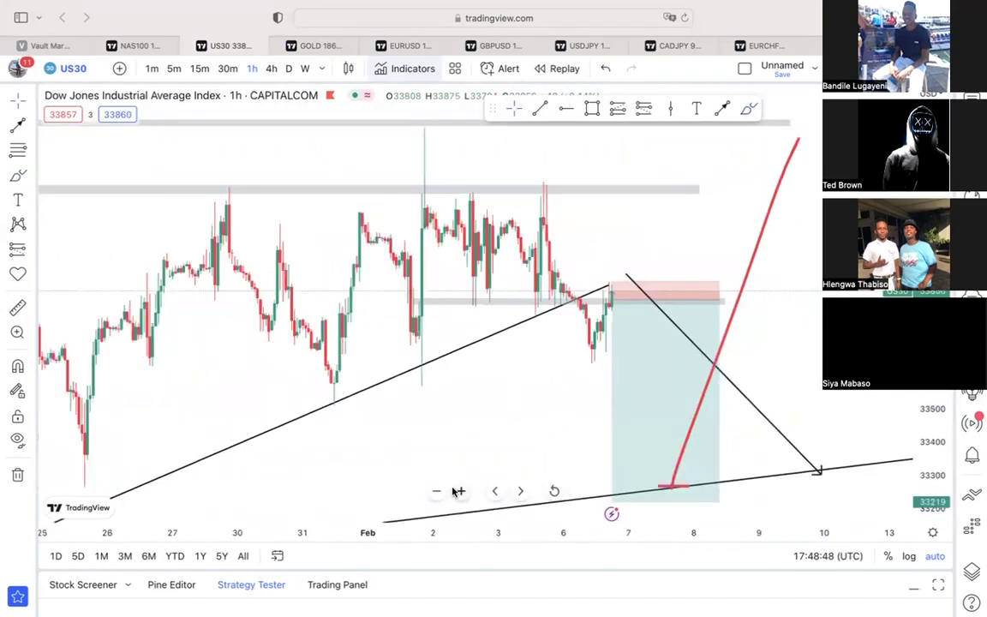
{"action": "left_click", "coordinate": [458, 492]}
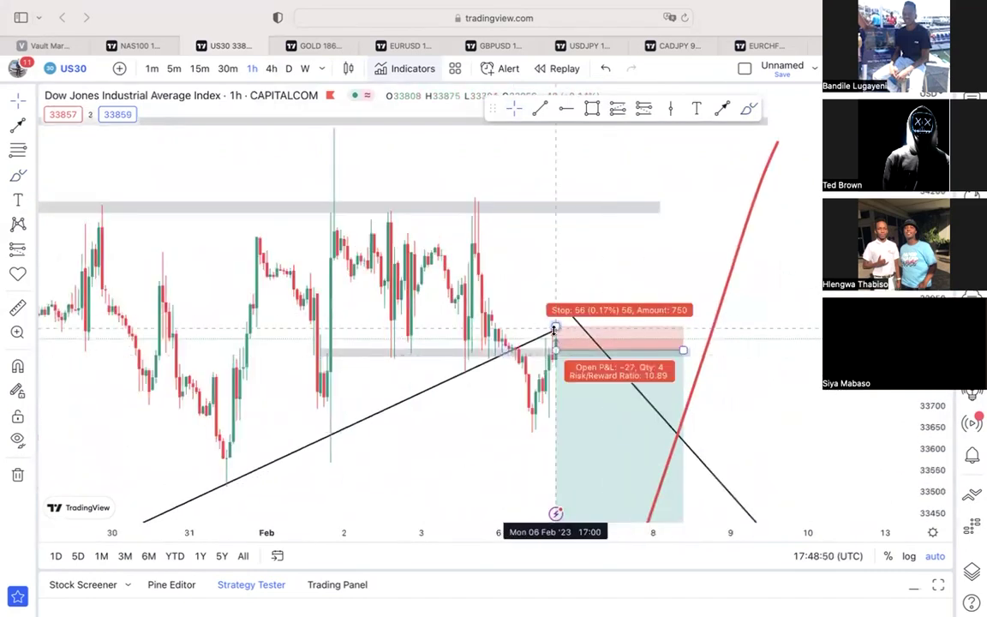
{"action": "left_click_drag", "start_coordinate": [555, 329], "coordinate": [586, 315]}
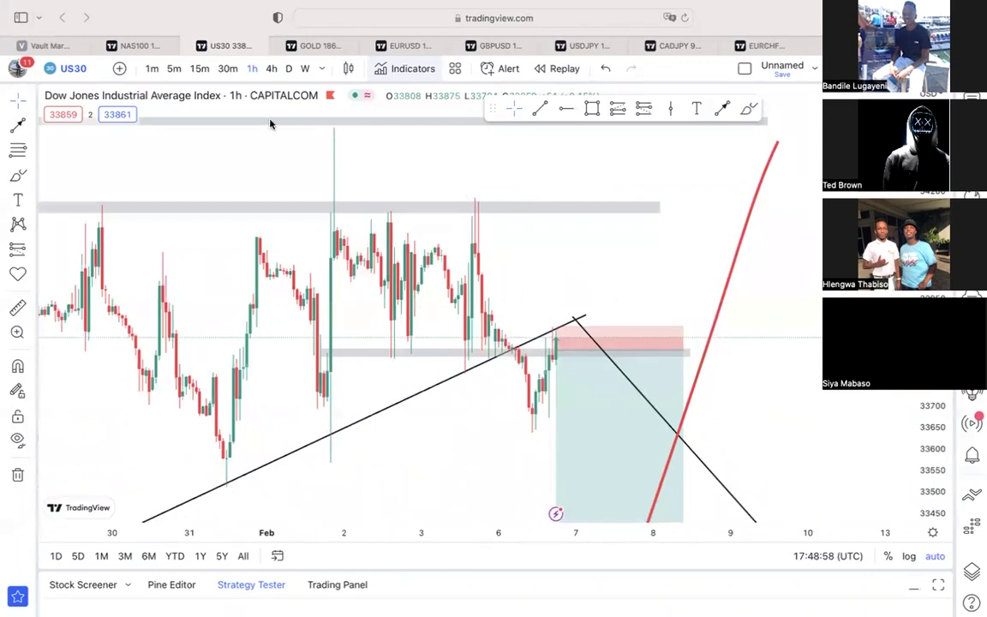
Return US30 to the 4-hour timeframe and review both trend lines, the short position and the projected moves
{"action": "left_click", "coordinate": [271, 69]}
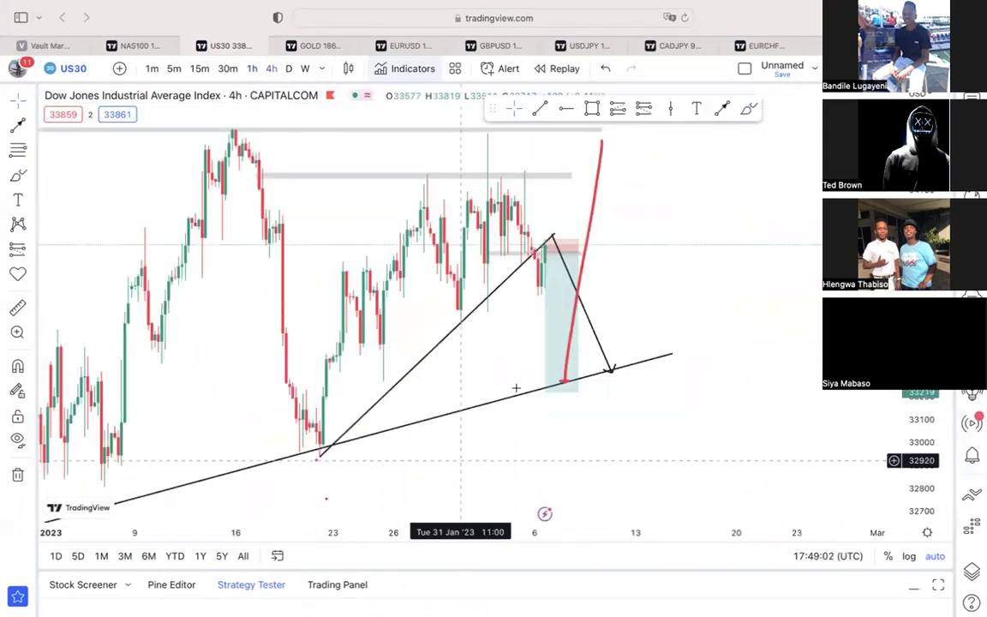
{"action": "scroll", "coordinate": [443, 499], "scroll_direction": "down", "scroll_amount": 2}
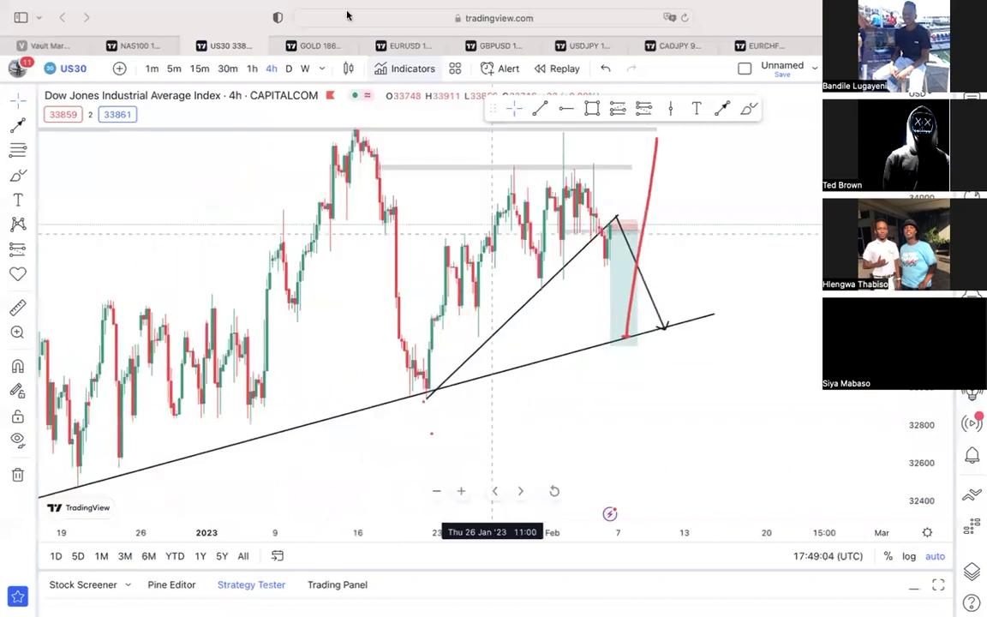
{"action": "mouse_move", "coordinate": [331, 44]}
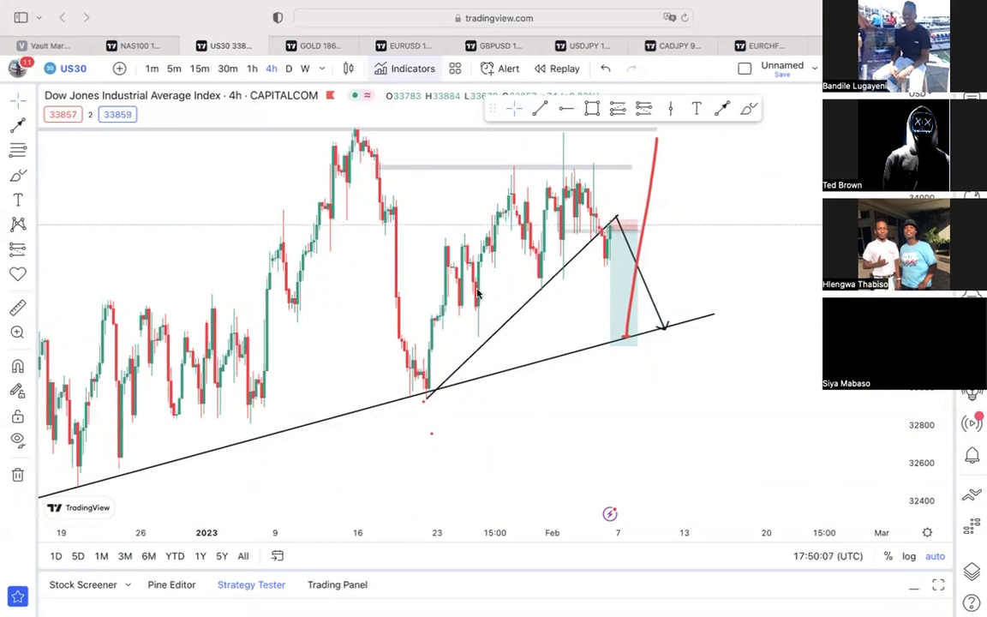
Open the Gold chart, set it to the daily timeframe and remove all 7 of its existing drawings
{"action": "left_click", "coordinate": [323, 54]}
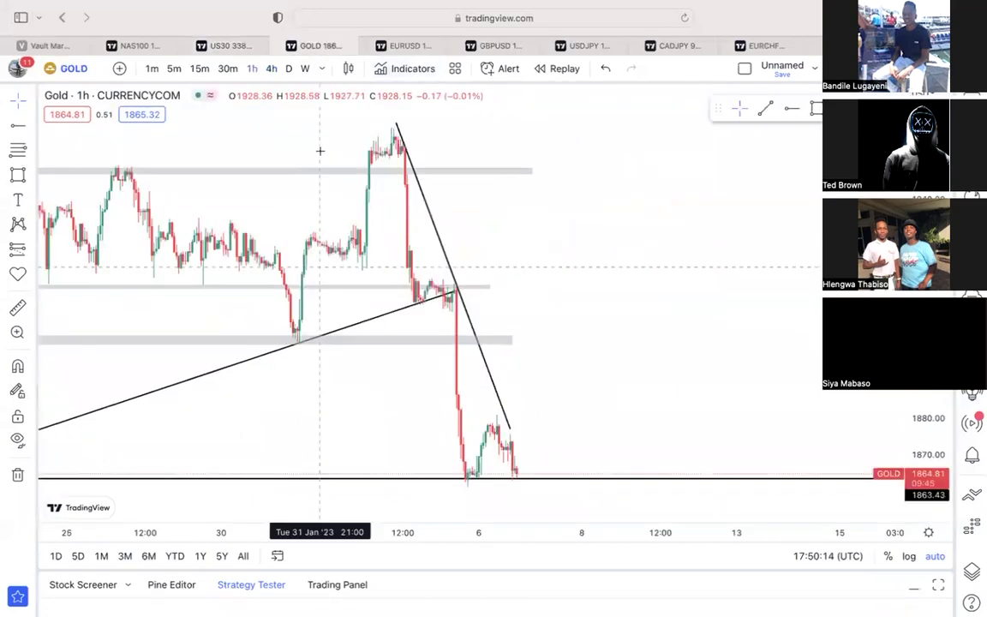
{"action": "left_click", "coordinate": [287, 71]}
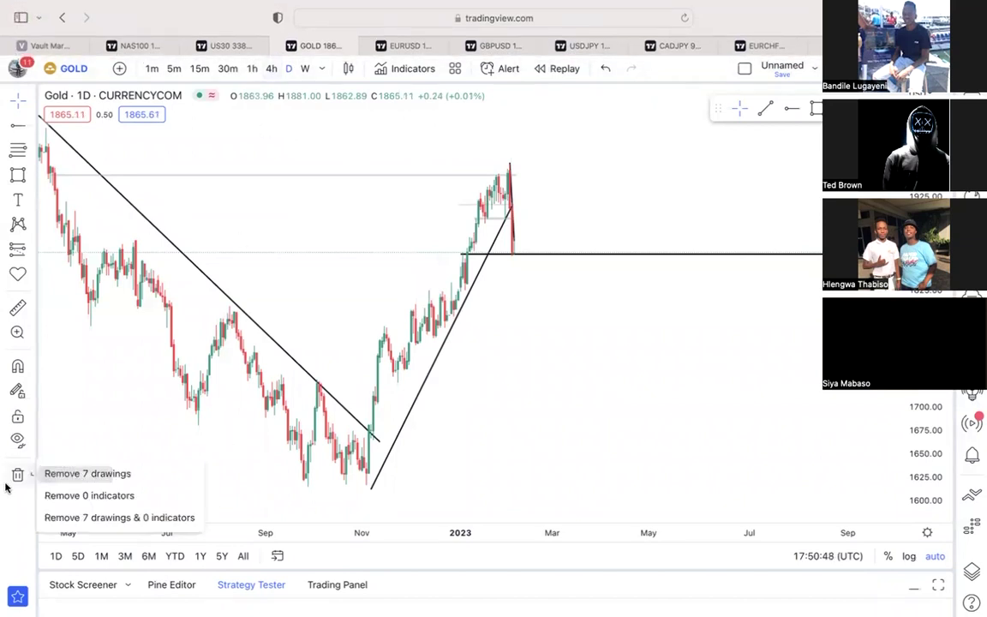
{"action": "mouse_move", "coordinate": [27, 475]}
{"action": "left_click", "coordinate": [87, 473]}
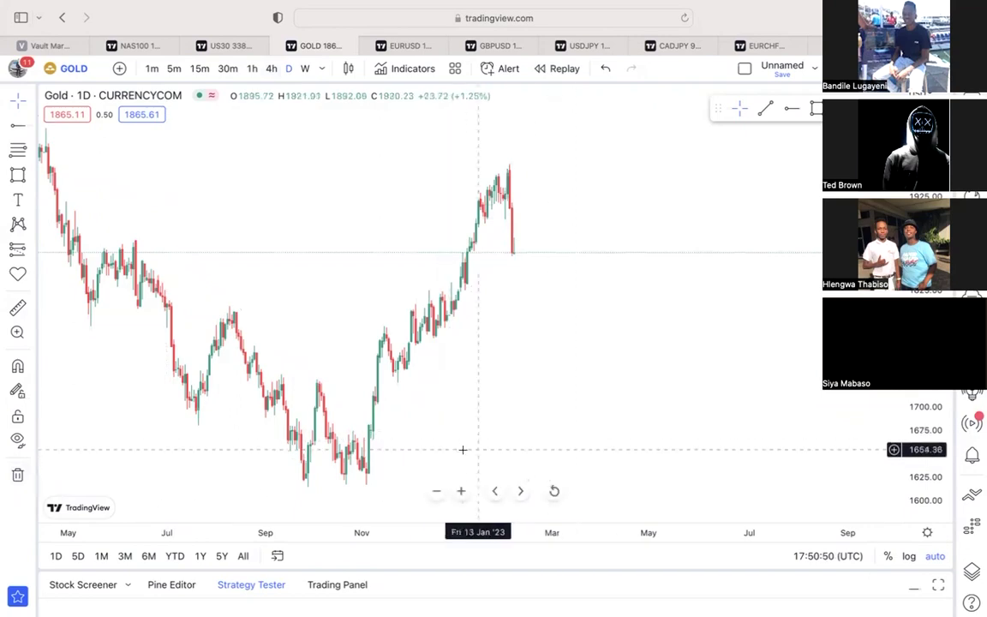
Draw a descending trend line on Gold's daily chart from the March 2022 peak along the lower highs into December 2022
{"action": "scroll", "coordinate": [609, 354], "scroll_direction": "up", "scroll_amount": 3}
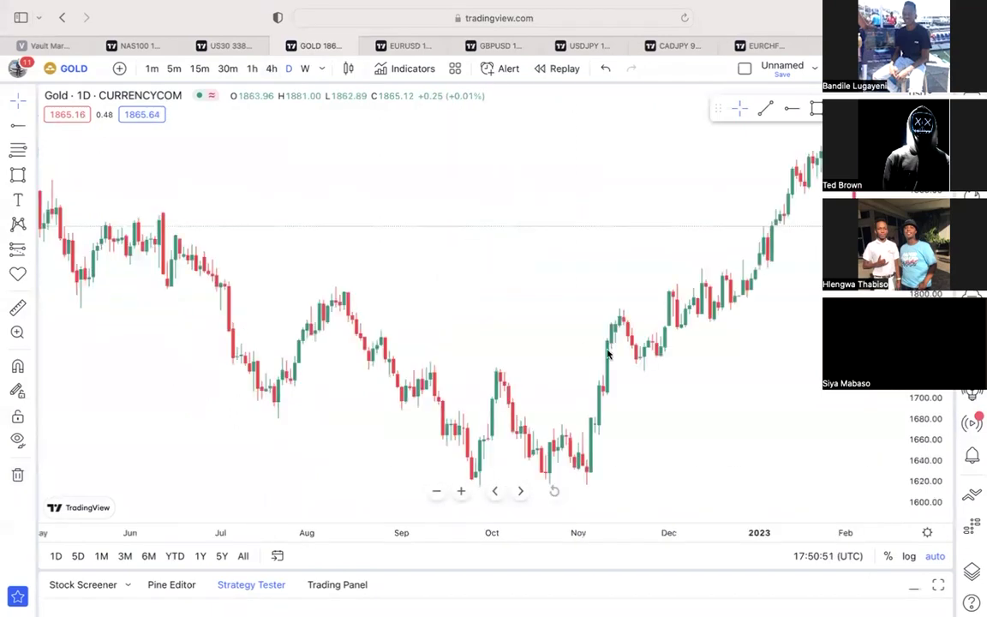
{"action": "left_click", "coordinate": [436, 491]}
{"action": "scroll", "coordinate": [487, 443], "scroll_direction": "left", "scroll_amount": 5}
{"action": "scroll", "coordinate": [634, 360], "scroll_direction": "right", "scroll_amount": 5}
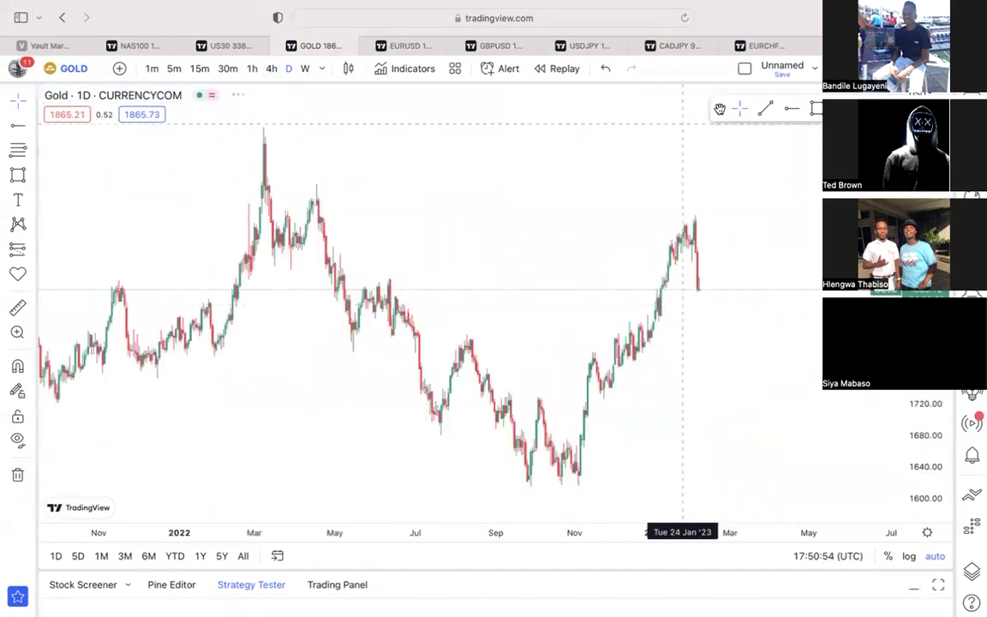
{"action": "left_click", "coordinate": [610, 129]}
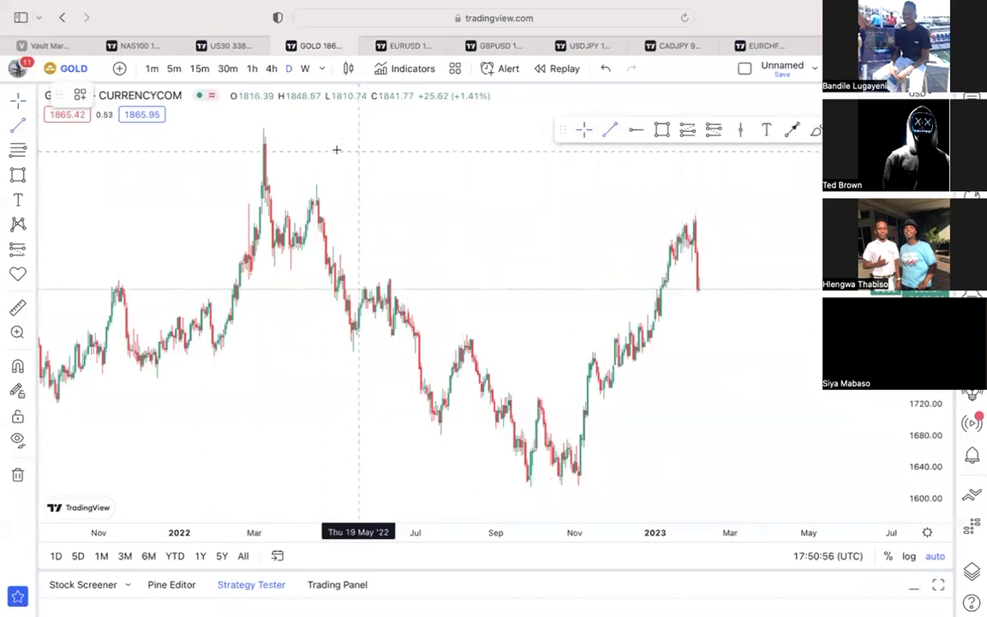
{"action": "left_click", "coordinate": [268, 129]}
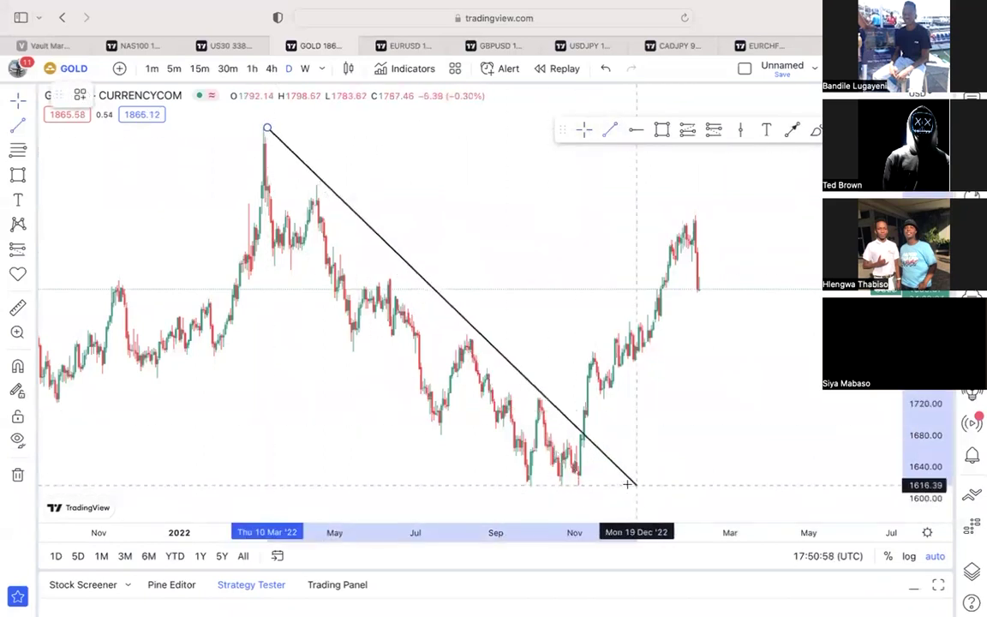
{"action": "left_click", "coordinate": [618, 479]}
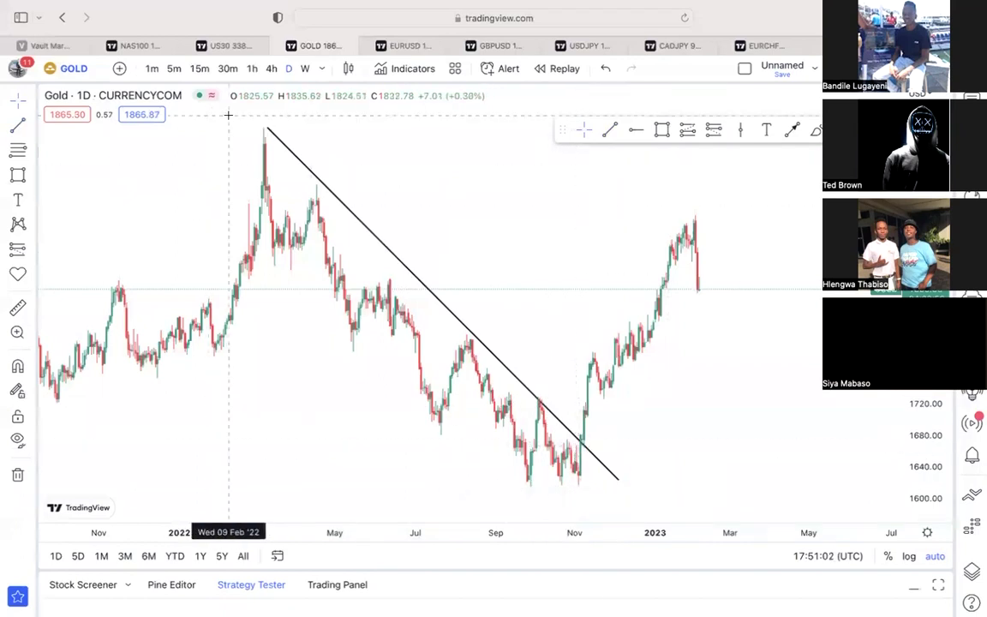
Switch Gold to the 4-hour timeframe and examine the early November 2022 break and retest of the descending trend line
{"action": "scroll", "coordinate": [249, 116], "scroll_direction": "right", "scroll_amount": 2}
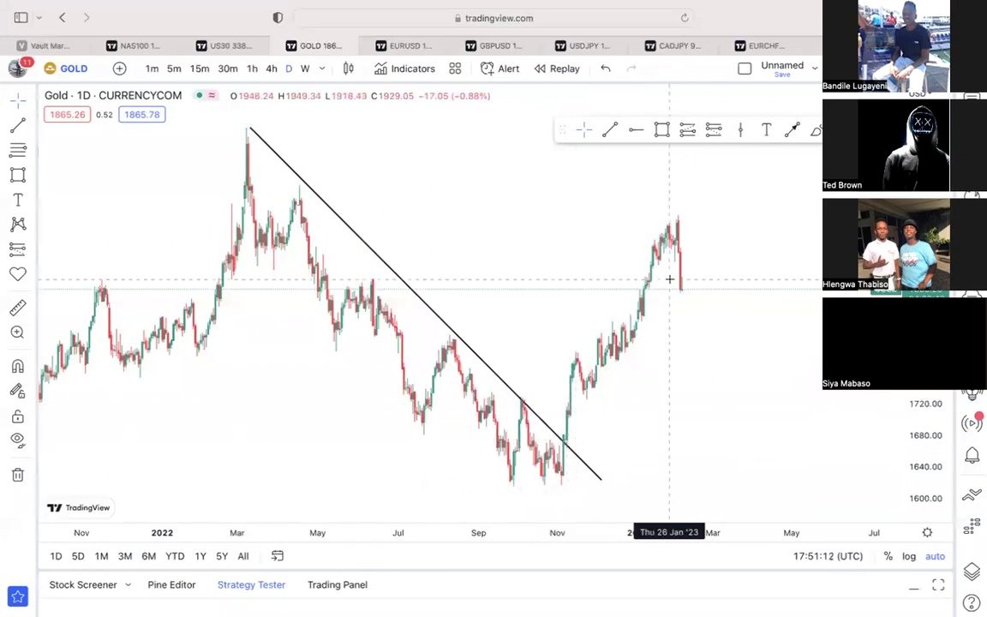
{"action": "left_click", "coordinate": [270, 68]}
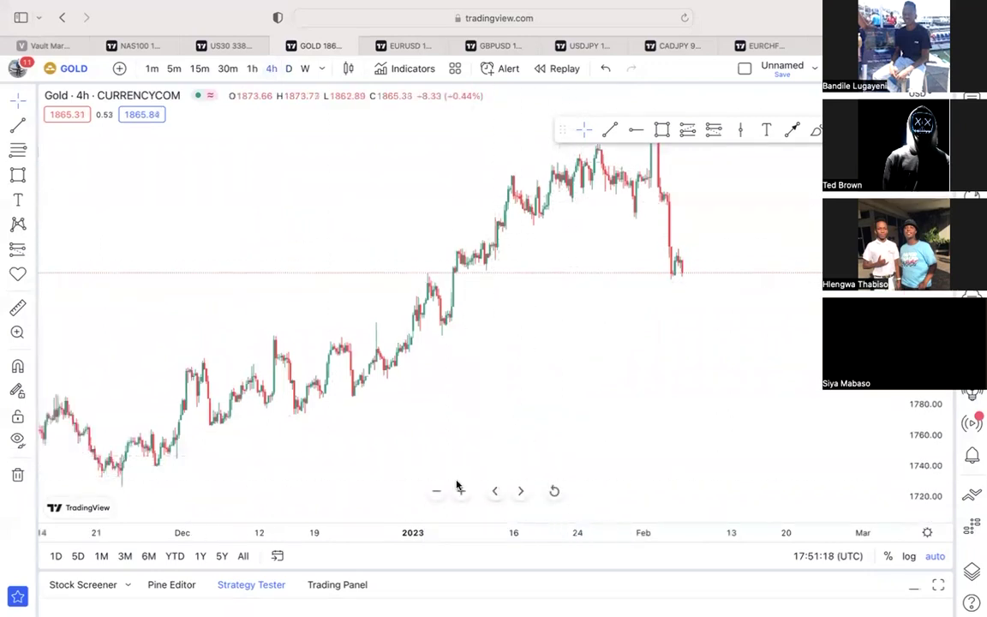
{"action": "left_click", "coordinate": [436, 490]}
{"action": "left_click_drag", "start_coordinate": [652, 278], "coordinate": [478, 261]}
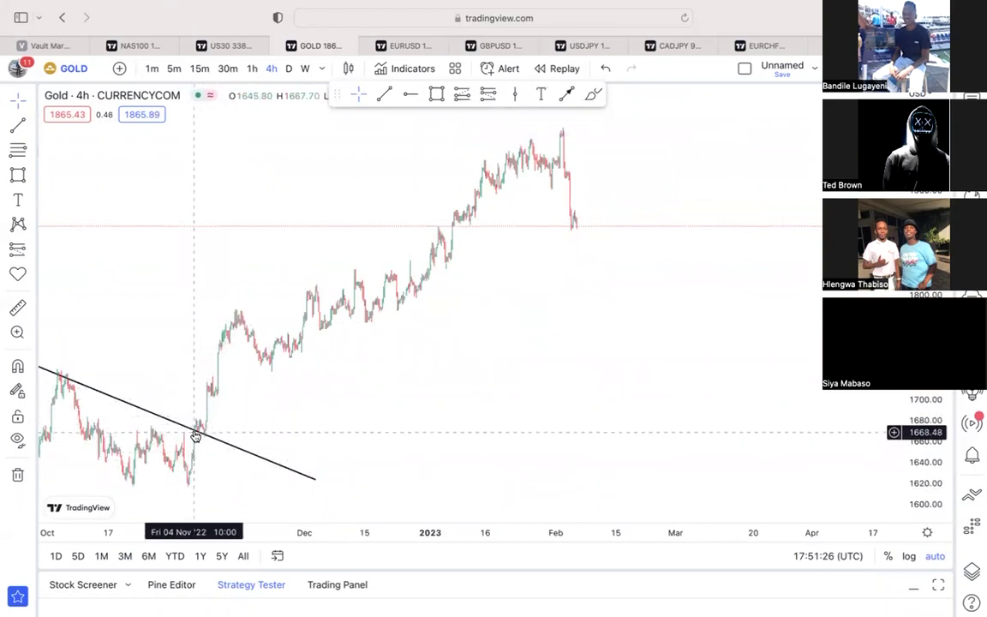
{"action": "left_click", "coordinate": [201, 432]}
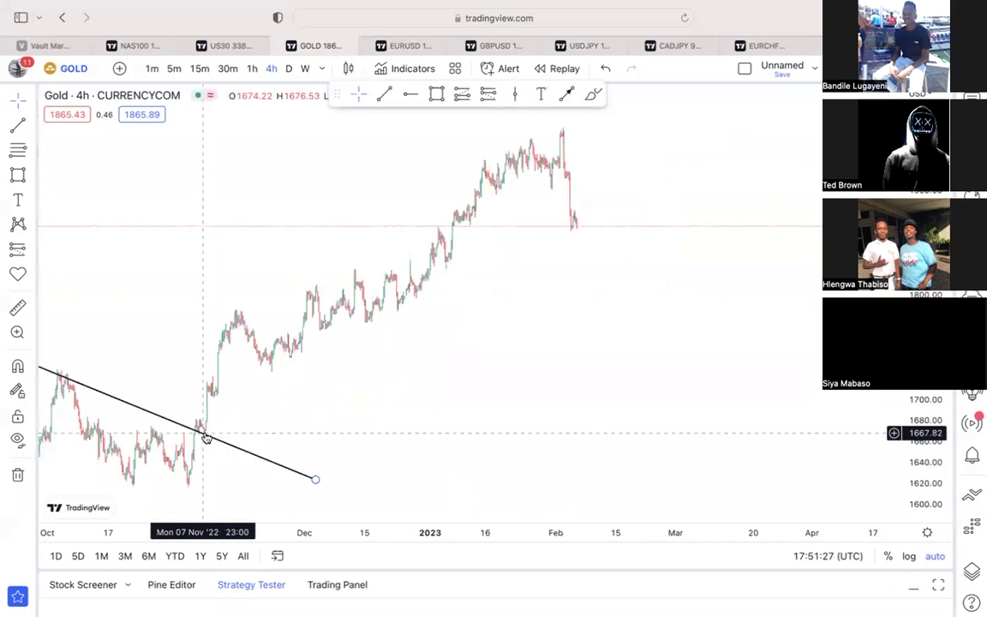
Draw an ascending trend line on Gold from just below the early November 2022 low along the higher lows to 6 February 2023
{"action": "left_click", "coordinate": [186, 479]}
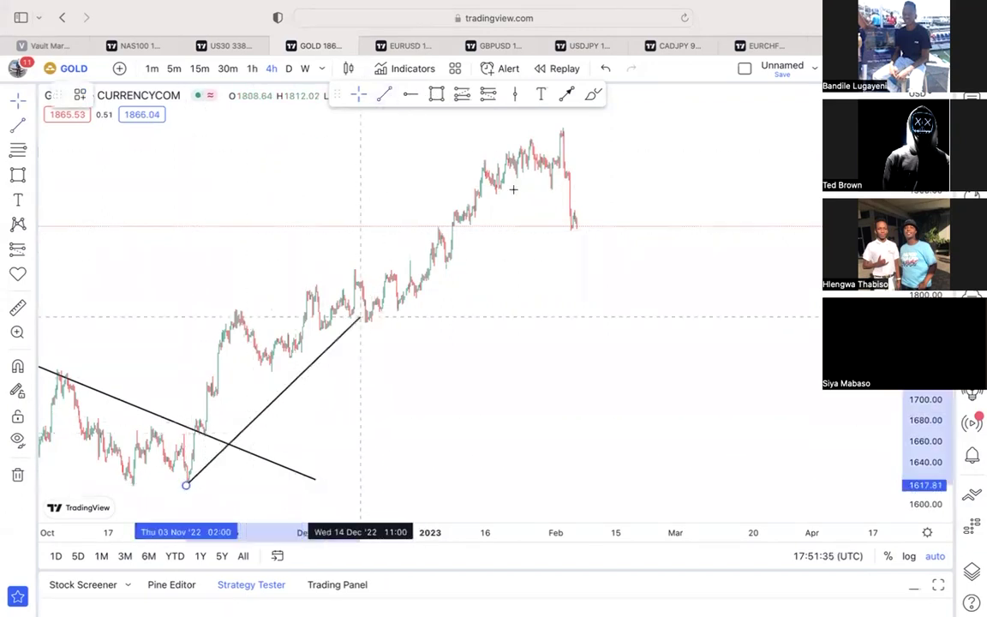
{"action": "left_click", "coordinate": [576, 165]}
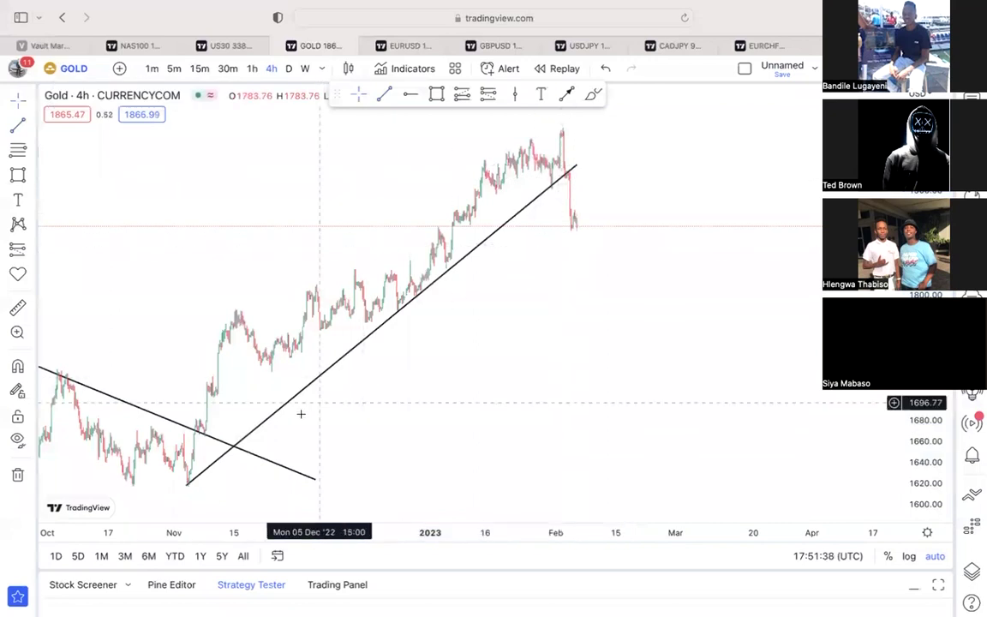
{"action": "left_click_drag", "start_coordinate": [186, 485], "coordinate": [183, 488]}
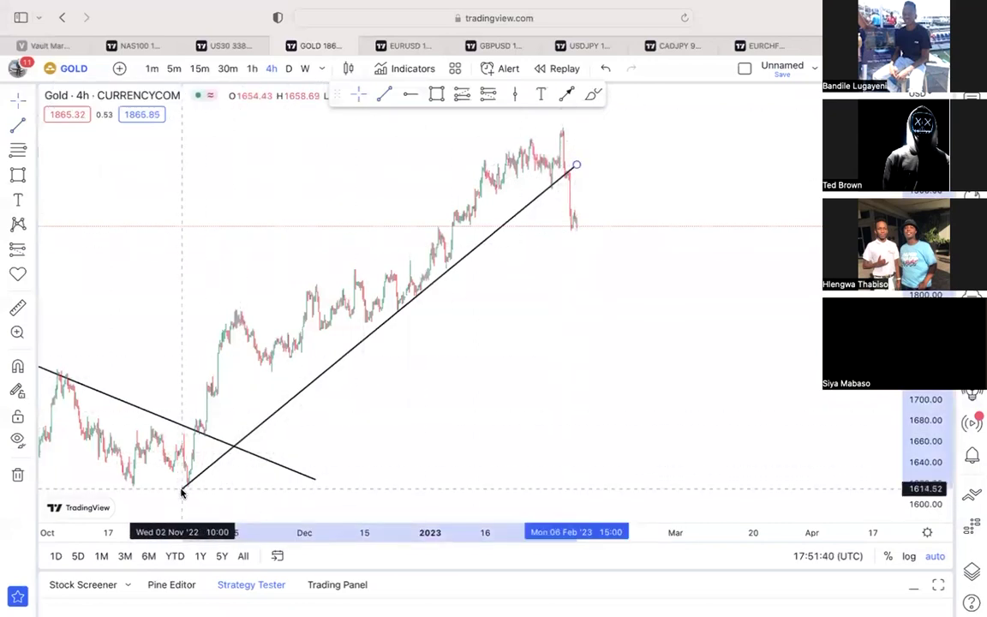
Brush red touch marks and swing waves along the ascending trend line from late December to the 2 February peak, plus a horizontal stroke at the January high
{"action": "scroll", "coordinate": [271, 341], "scroll_direction": "up", "scroll_amount": 2}
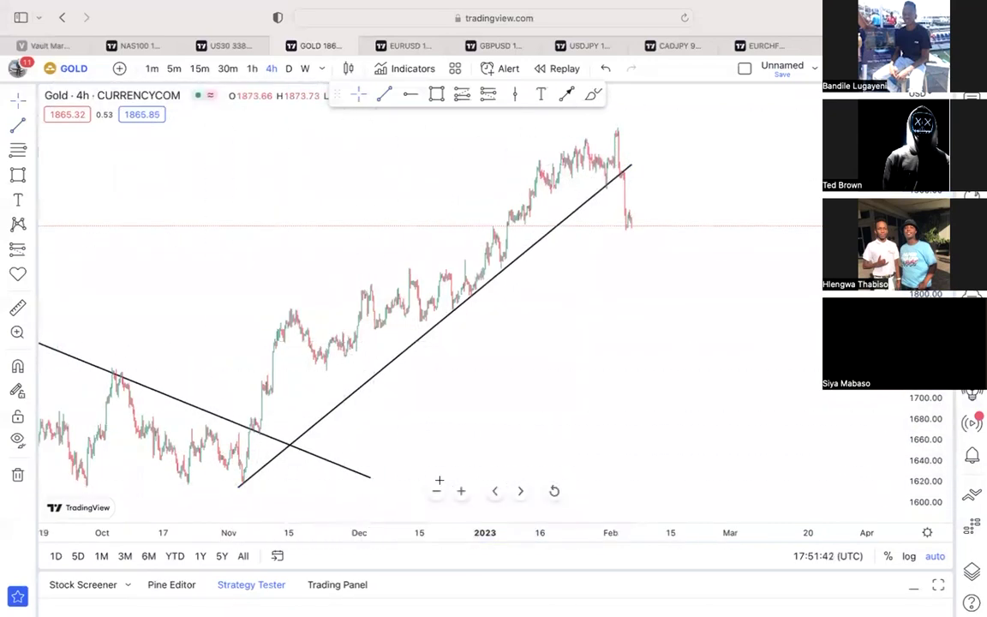
{"action": "left_click", "coordinate": [459, 490]}
{"action": "scroll", "coordinate": [522, 348], "scroll_direction": "up", "scroll_amount": 2}
{"action": "scroll", "coordinate": [479, 360], "scroll_direction": "left", "scroll_amount": 5}
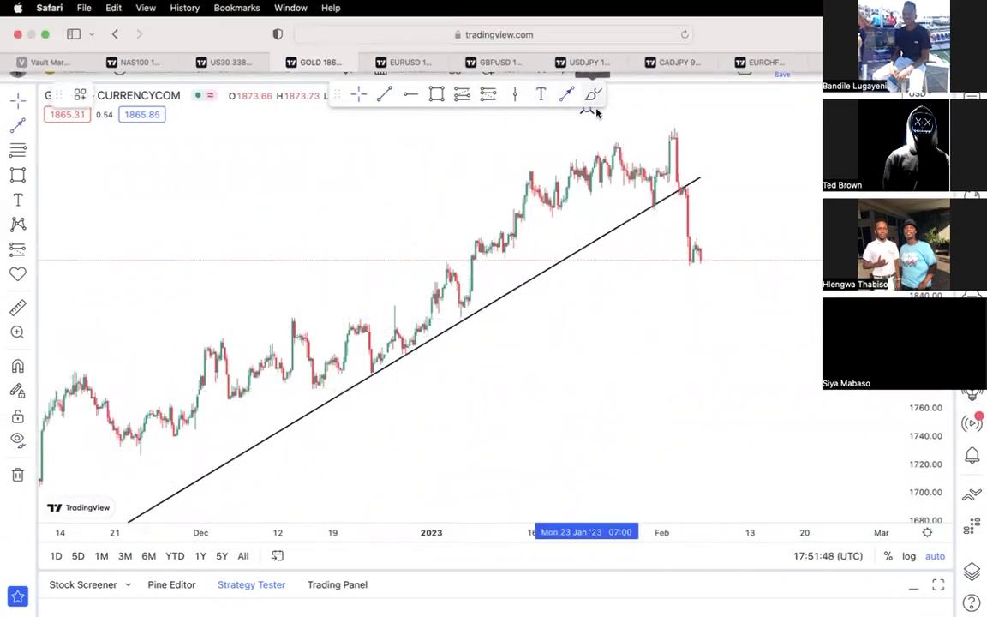
{"action": "left_click", "coordinate": [370, 375]}
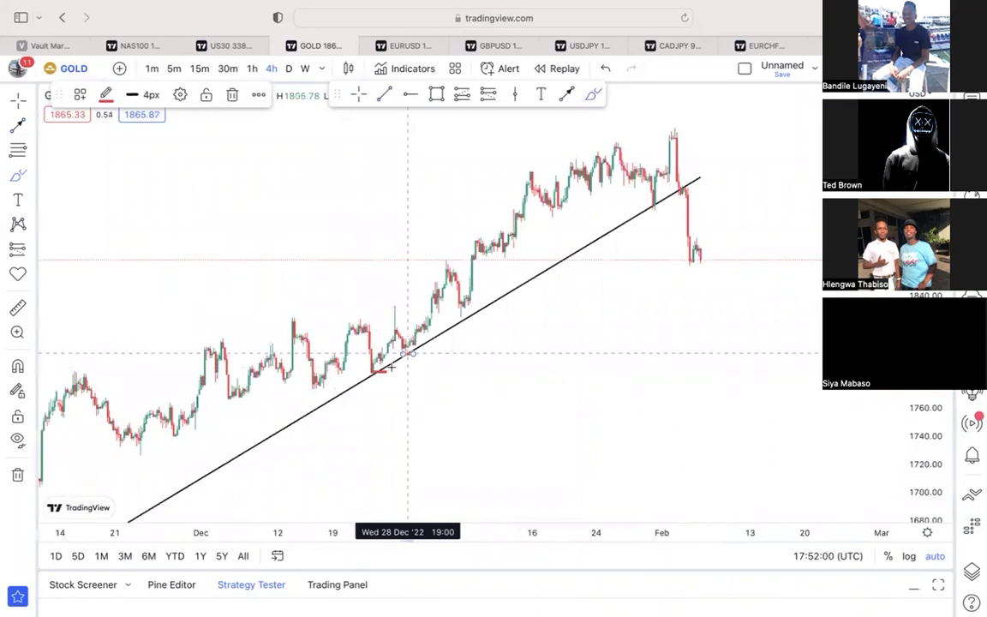
{"action": "mouse_move", "coordinate": [374, 371]}
{"action": "left_mouse_down"}
{"action": "mouse_move", "coordinate": [379, 341]}
{"action": "mouse_move", "coordinate": [394, 327]}
{"action": "mouse_move", "coordinate": [412, 350]}
{"action": "left_mouse_up"}
{"action": "mouse_move", "coordinate": [433, 295]}
{"action": "left_mouse_down"}
{"action": "mouse_move", "coordinate": [439, 282]}
{"action": "mouse_move", "coordinate": [473, 309]}
{"action": "mouse_move", "coordinate": [547, 166]}
{"action": "mouse_move", "coordinate": [658, 207]}
{"action": "mouse_move", "coordinate": [673, 184]}
{"action": "mouse_move", "coordinate": [677, 125]}
{"action": "left_mouse_up"}
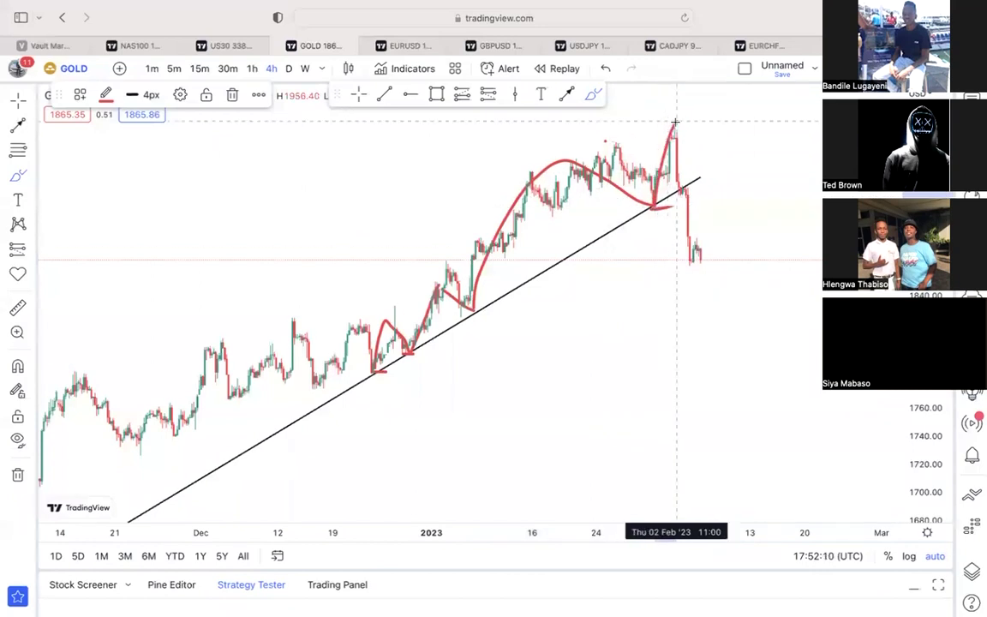
{"action": "left_click_drag", "start_coordinate": [602, 140], "coordinate": [704, 142]}
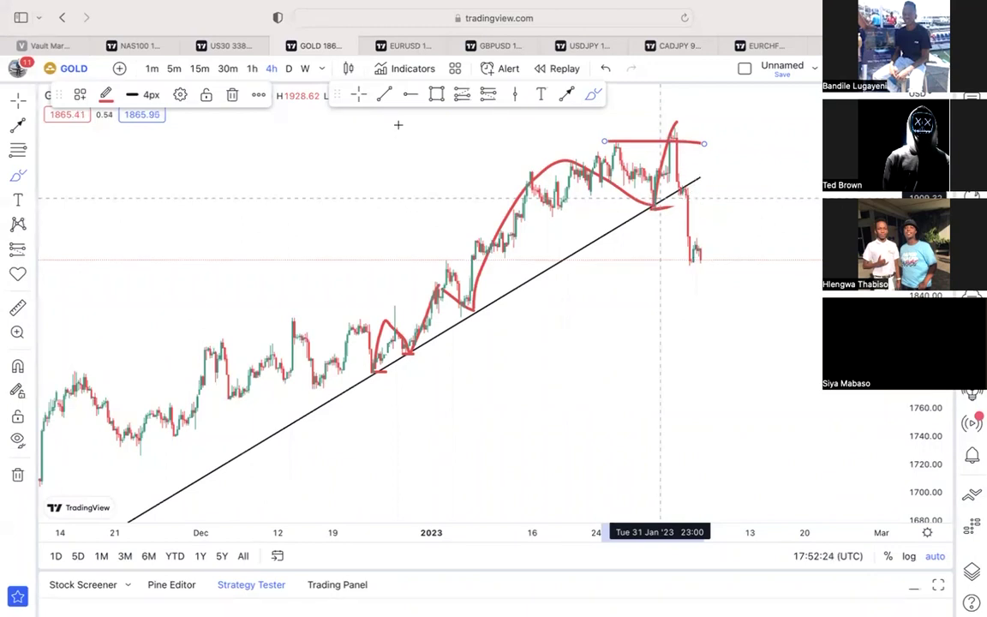
Switch Gold to the 1-hour timeframe and review the brushed swings and the drop below the ascending trend line
{"action": "left_click", "coordinate": [249, 68]}
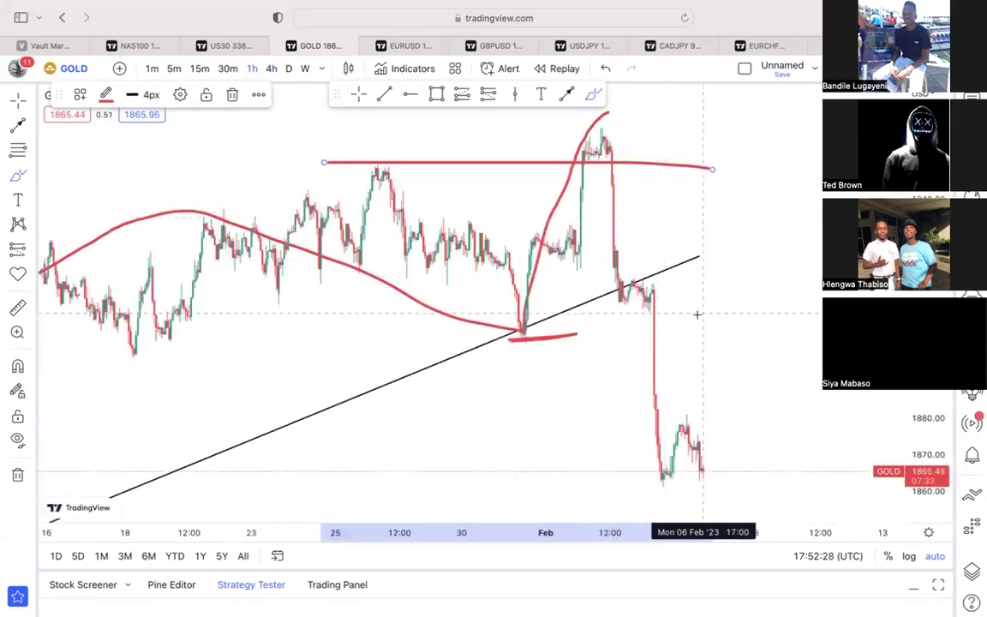
{"action": "left_click", "coordinate": [439, 490]}
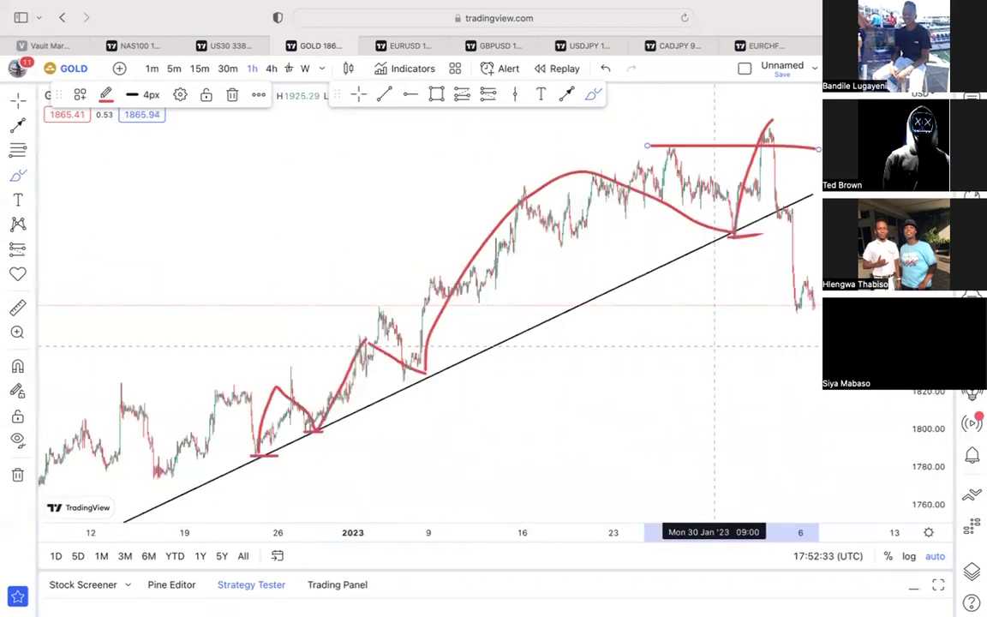
Undo the last brush stroke below the trend line and remove all drawings from the 1-hour Gold chart
{"action": "left_click_drag", "start_coordinate": [712, 344], "coordinate": [449, 330]}
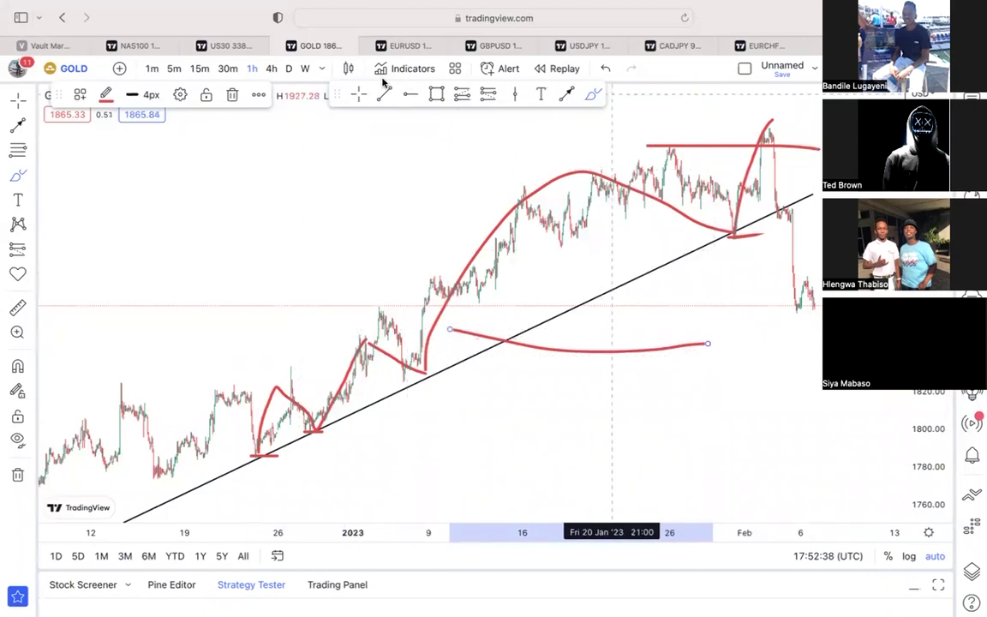
{"action": "left_click", "coordinate": [605, 68]}
{"action": "left_click_drag", "start_coordinate": [650, 412], "coordinate": [642, 448]}
{"action": "scroll", "coordinate": [644, 445], "scroll_direction": "right", "scroll_amount": 5}
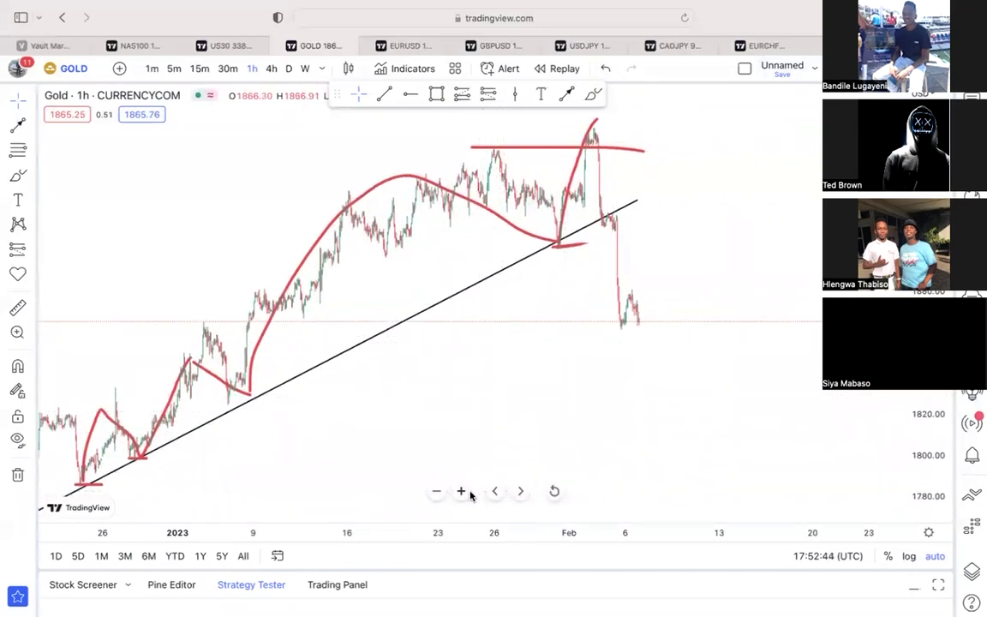
{"action": "left_click", "coordinate": [461, 490]}
{"action": "left_click", "coordinate": [461, 490]}
{"action": "scroll", "coordinate": [236, 383], "scroll_direction": "left", "scroll_amount": 10}
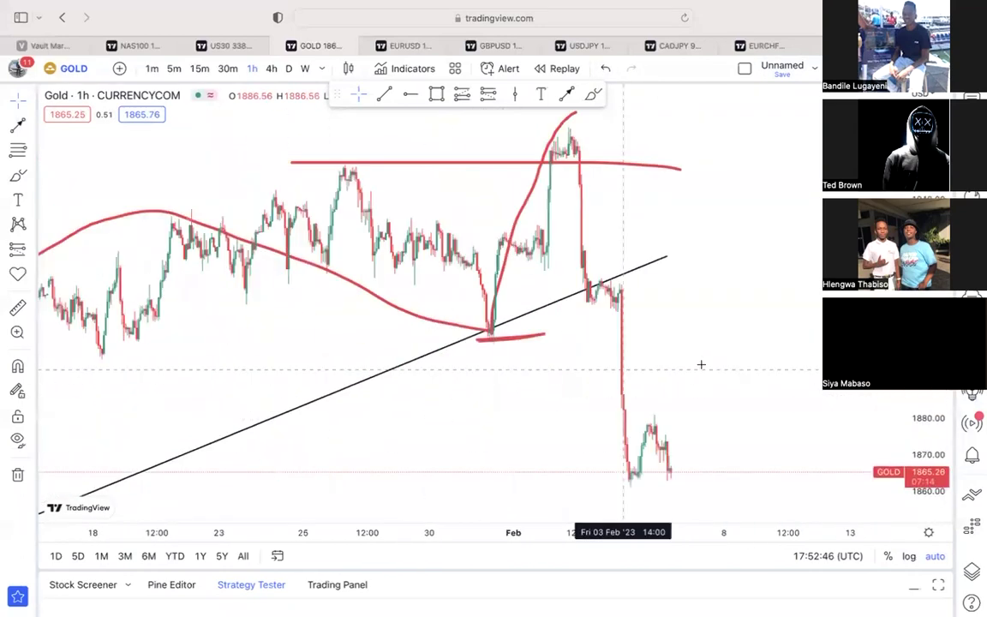
{"action": "left_click_drag", "start_coordinate": [515, 151], "coordinate": [358, 124]}
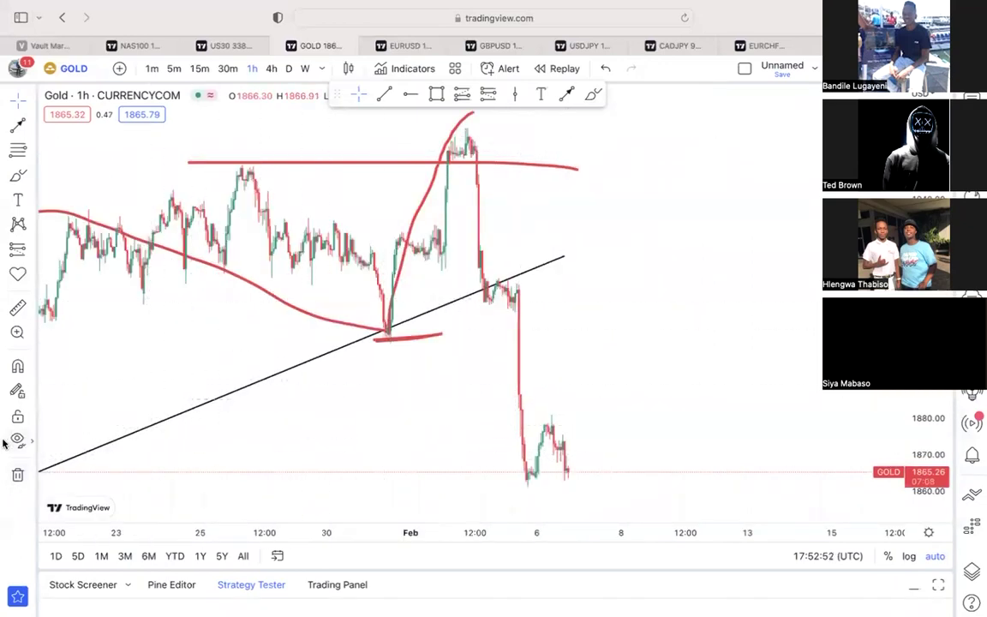
{"action": "left_click", "coordinate": [84, 534]}
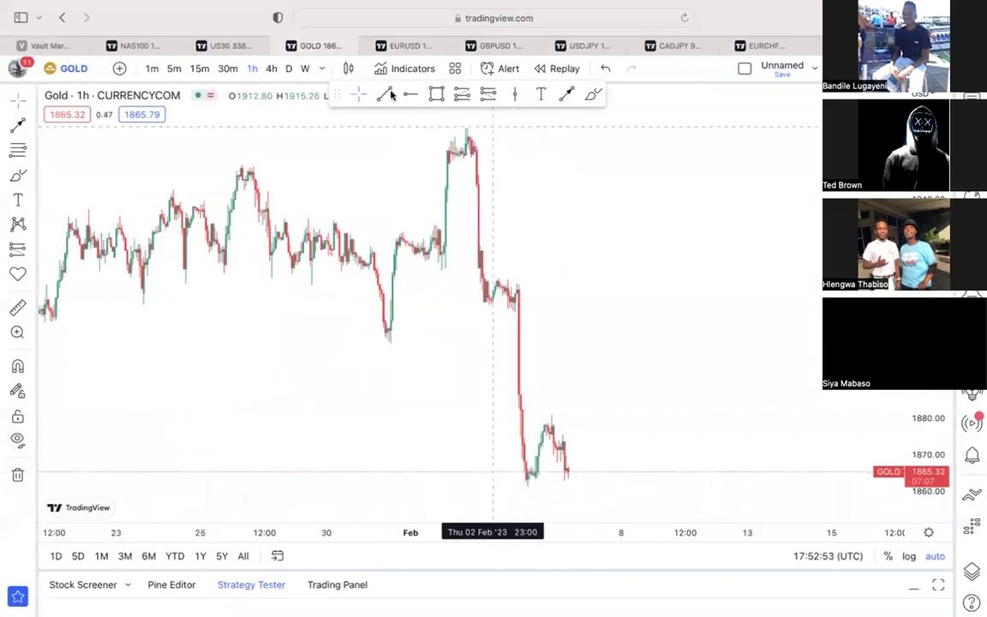
Draw an ascending trend line under Gold's late January low to 7 February 2023, and extend its start down to 8 December 2022
{"action": "left_click", "coordinate": [146, 496]}
{"action": "left_click", "coordinate": [611, 207]}
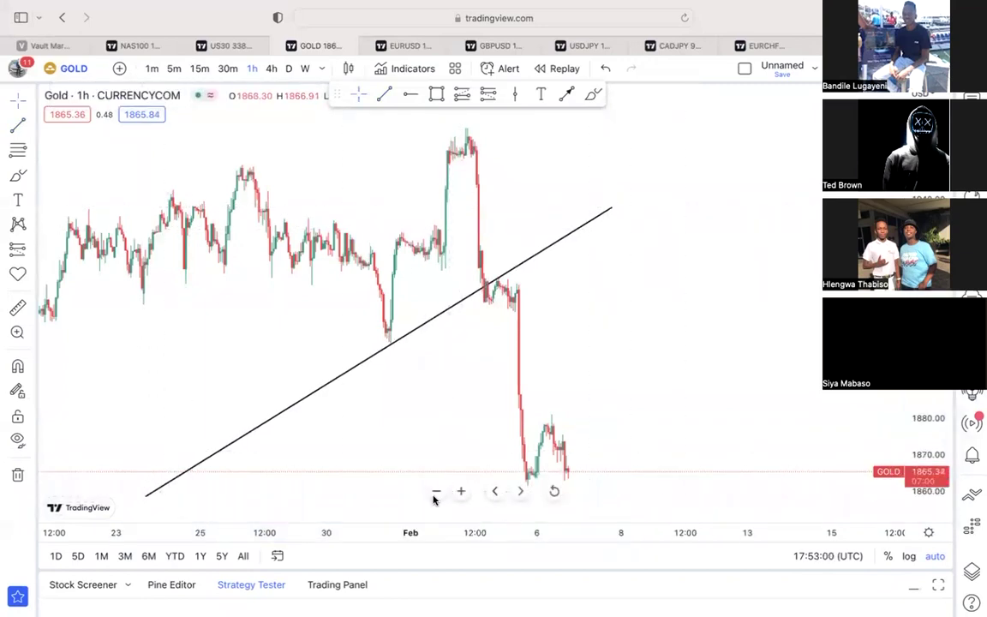
{"action": "left_click", "coordinate": [436, 492]}
{"action": "left_click", "coordinate": [436, 492]}
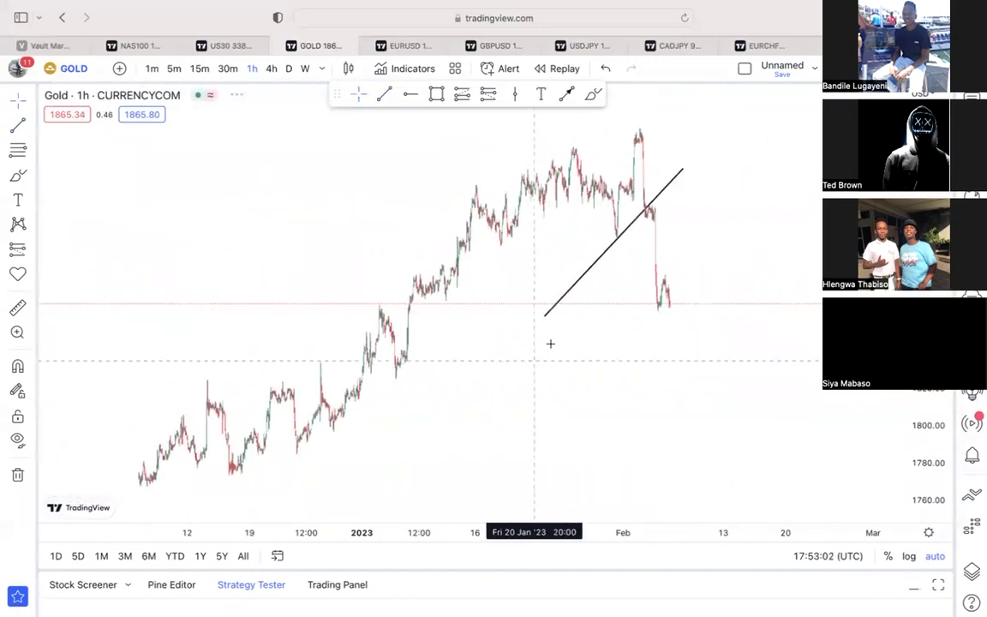
{"action": "left_click_drag", "start_coordinate": [544, 295], "coordinate": [165, 522]}
{"action": "left_click", "coordinate": [436, 493]}
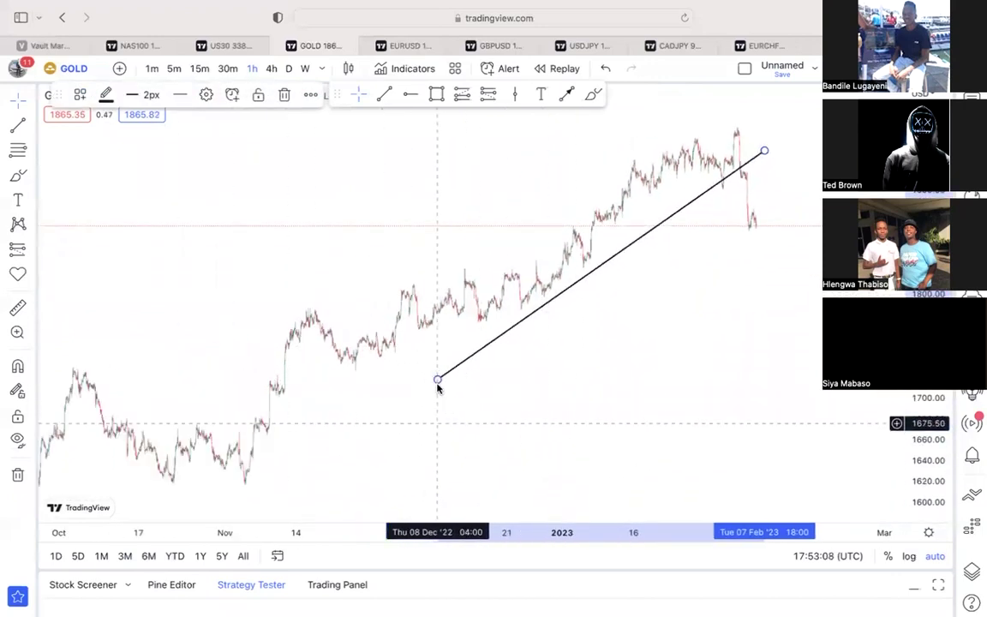
Switch Gold to the 4-hour timeframe and re-anchor the ascending trend line from the early November 2022 low along the higher lows to 7 February 2023
{"action": "left_click", "coordinate": [271, 69]}
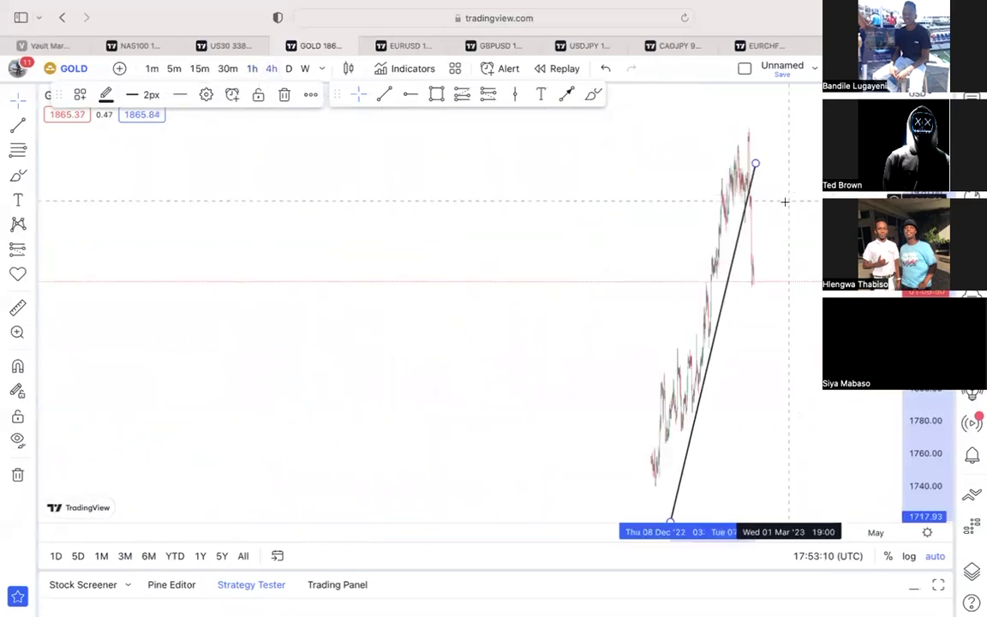
{"action": "scroll", "coordinate": [667, 399], "scroll_direction": "up", "scroll_amount": 10}
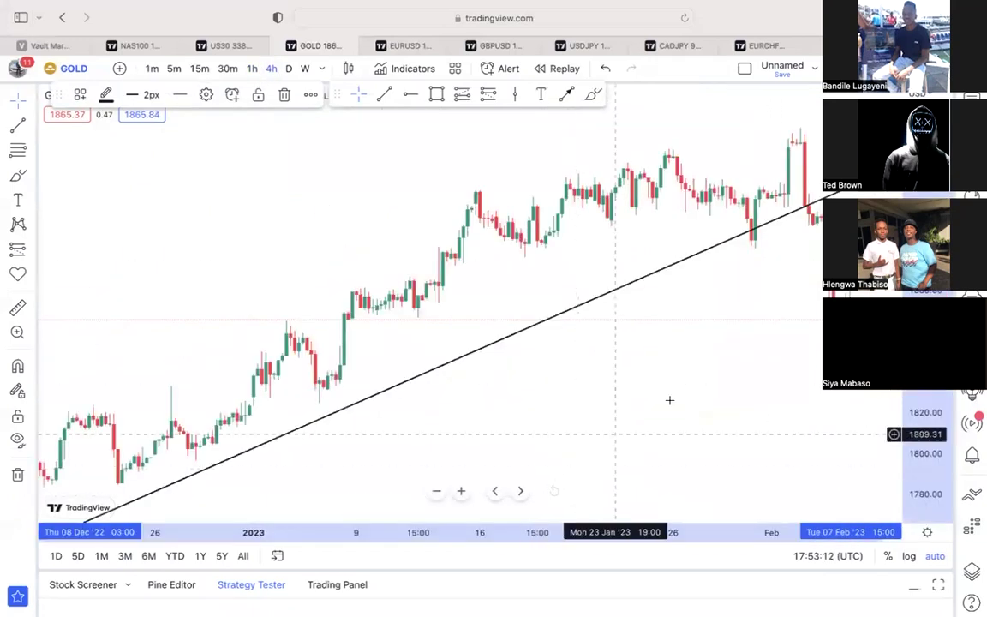
{"action": "left_click", "coordinate": [435, 494]}
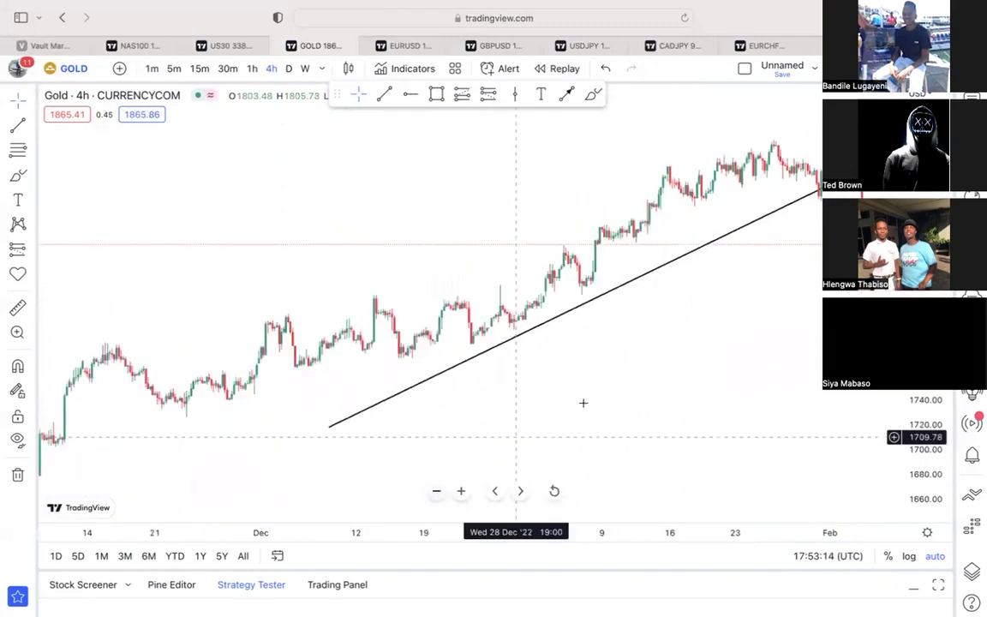
{"action": "left_click", "coordinate": [435, 495]}
{"action": "left_click_drag", "start_coordinate": [526, 374], "coordinate": [431, 276]}
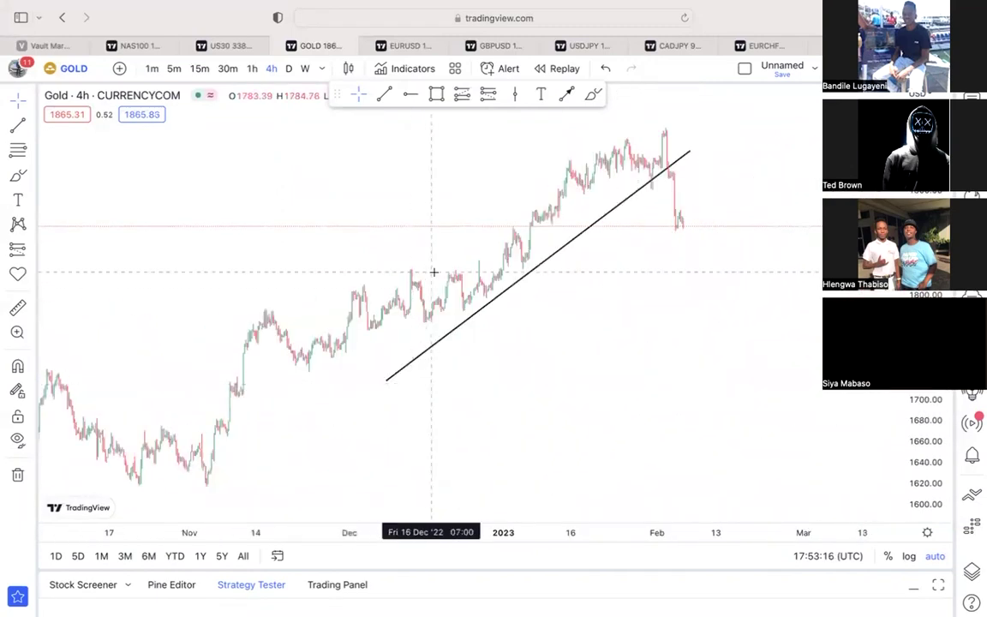
{"action": "left_click_drag", "start_coordinate": [478, 315], "coordinate": [288, 420]}
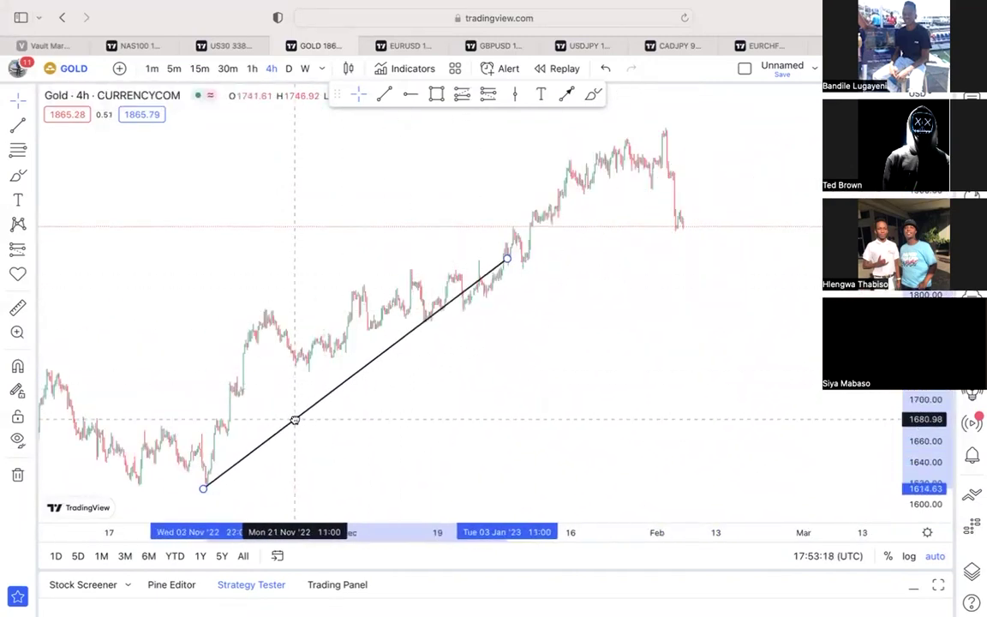
{"action": "left_click_drag", "start_coordinate": [507, 259], "coordinate": [693, 161]}
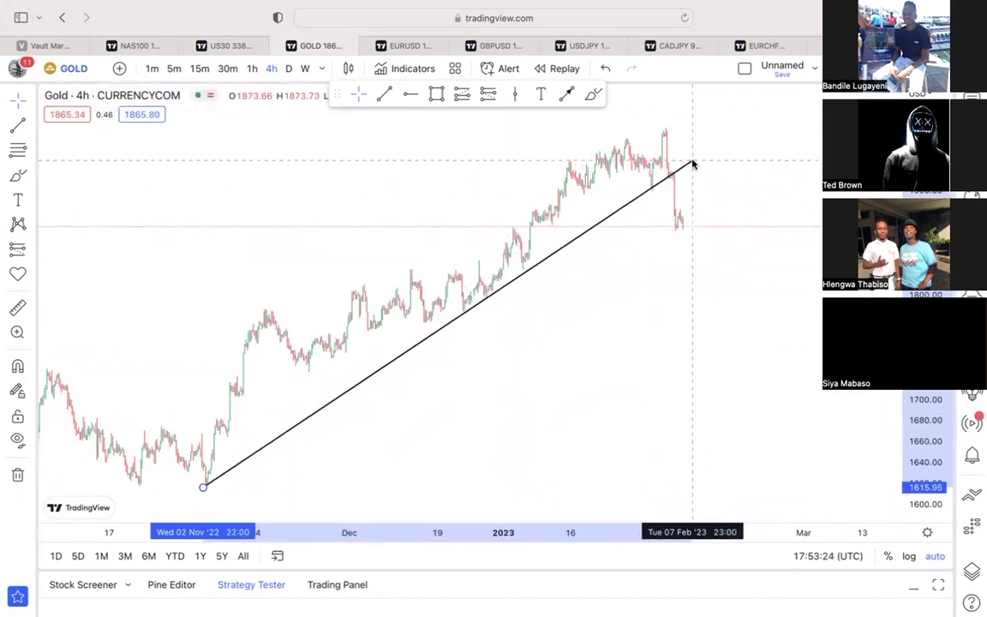
{"action": "left_click", "coordinate": [628, 287]}
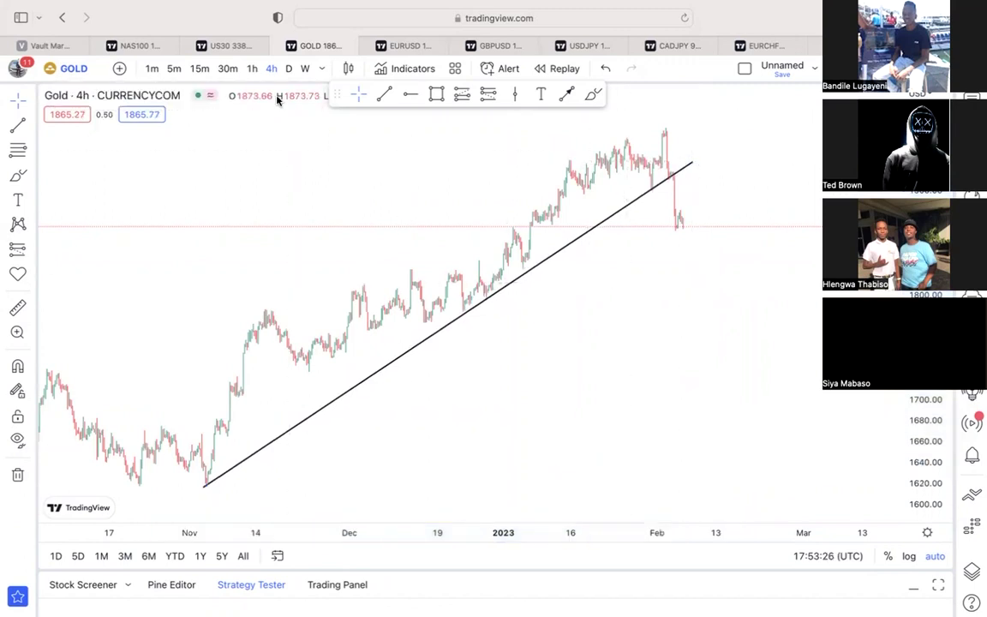
Switch Gold to the 1-hour timeframe and draw a descending trend line from the 2 February peak to 7 February 2023
{"action": "left_click", "coordinate": [259, 73]}
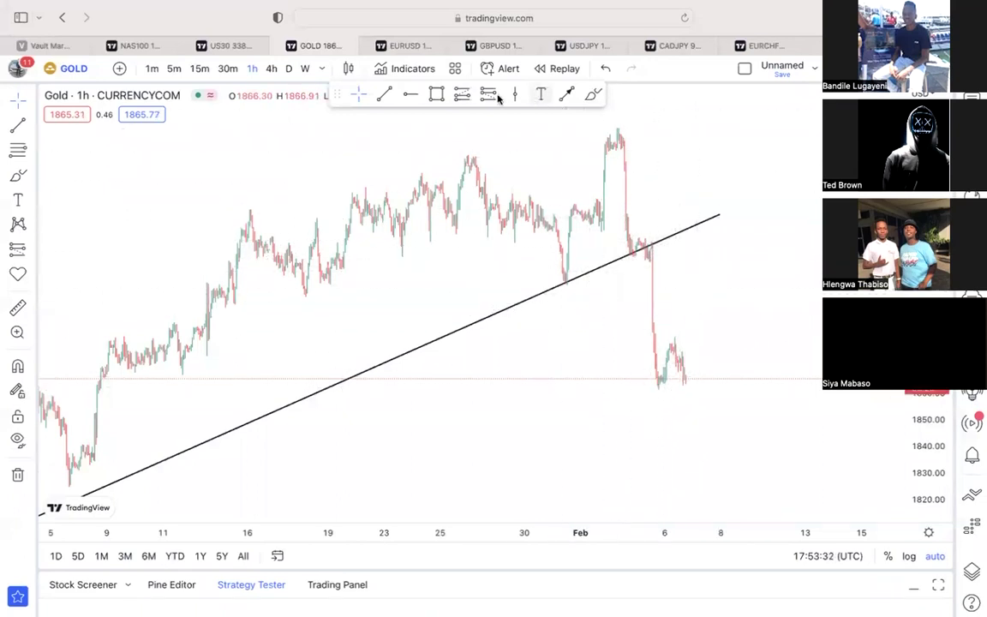
{"action": "left_click", "coordinate": [619, 127]}
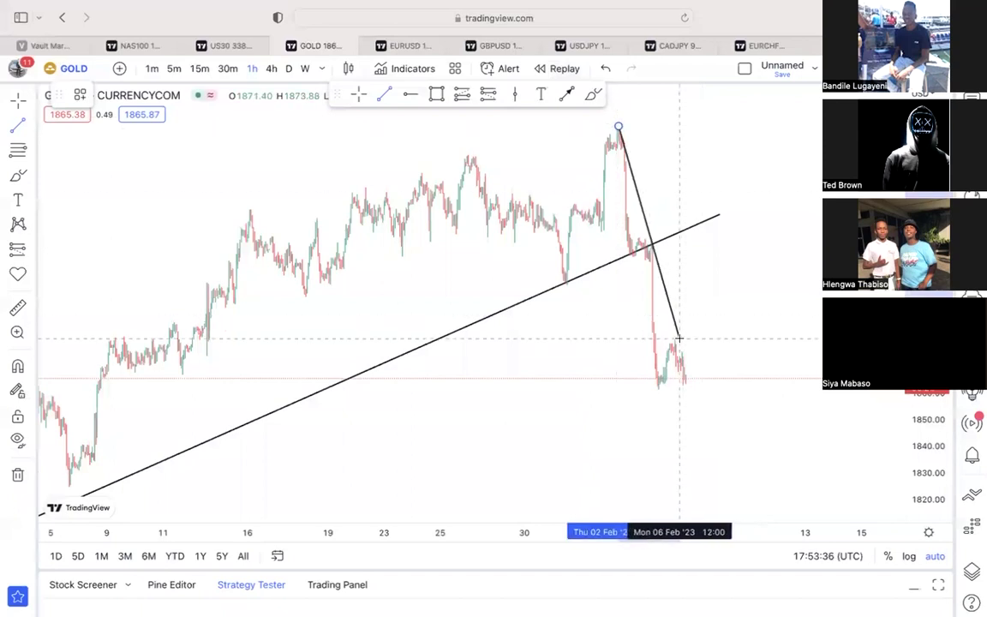
{"action": "left_click", "coordinate": [698, 396]}
{"action": "scroll", "coordinate": [690, 423], "scroll_direction": "up", "scroll_amount": 5}
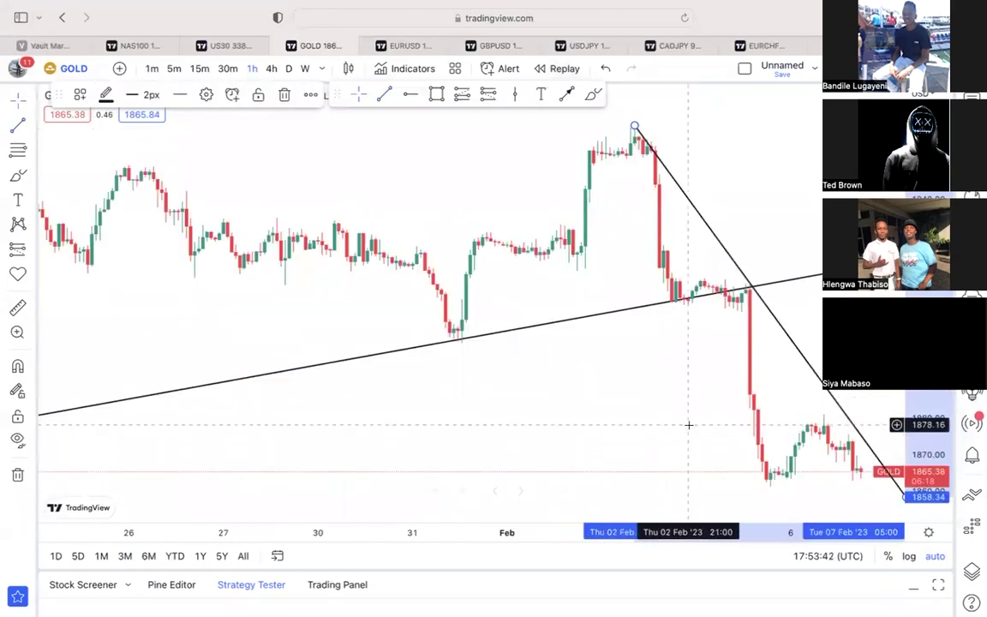
{"action": "left_click_drag", "start_coordinate": [634, 426], "coordinate": [445, 380]}
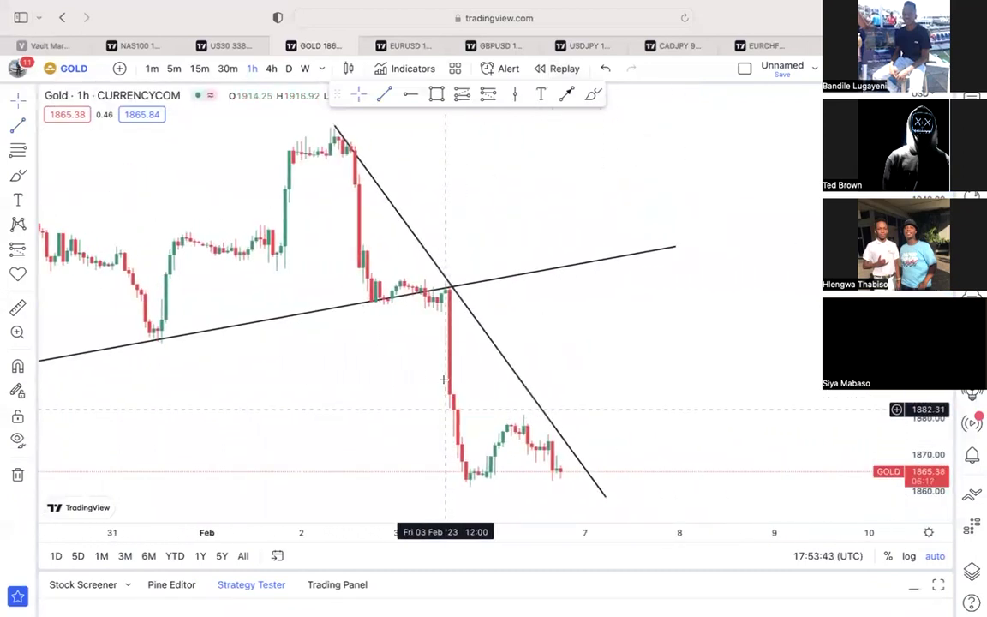
Fit the descending trend line to the lower highs by moving its start to 2 February 10:00 and tightening its lower end towards the latest candles
{"action": "left_click", "coordinate": [349, 132]}
{"action": "left_click_drag", "start_coordinate": [349, 133], "coordinate": [342, 128]}
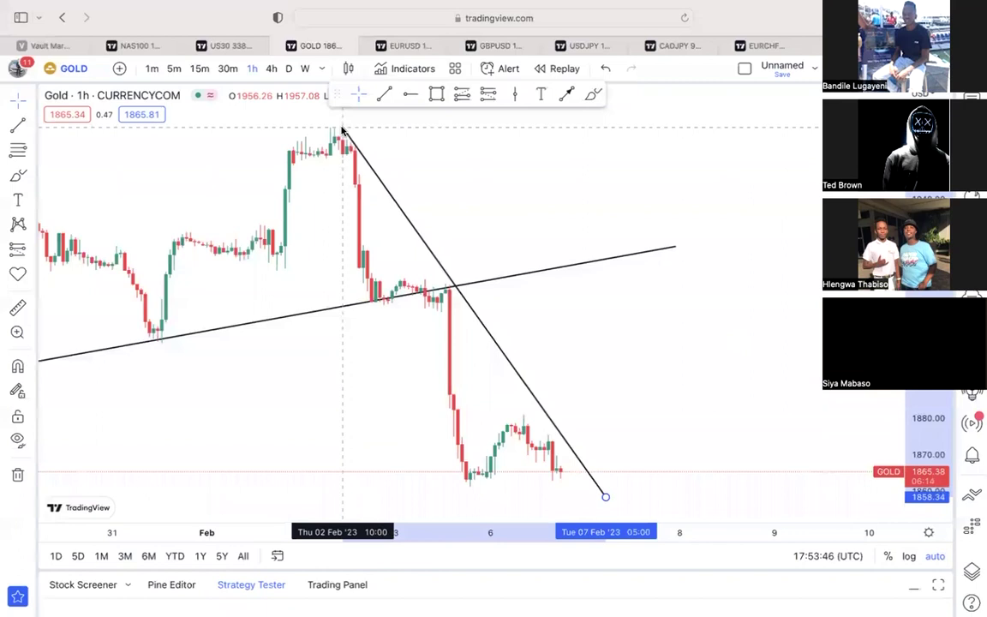
{"action": "left_click", "coordinate": [419, 165]}
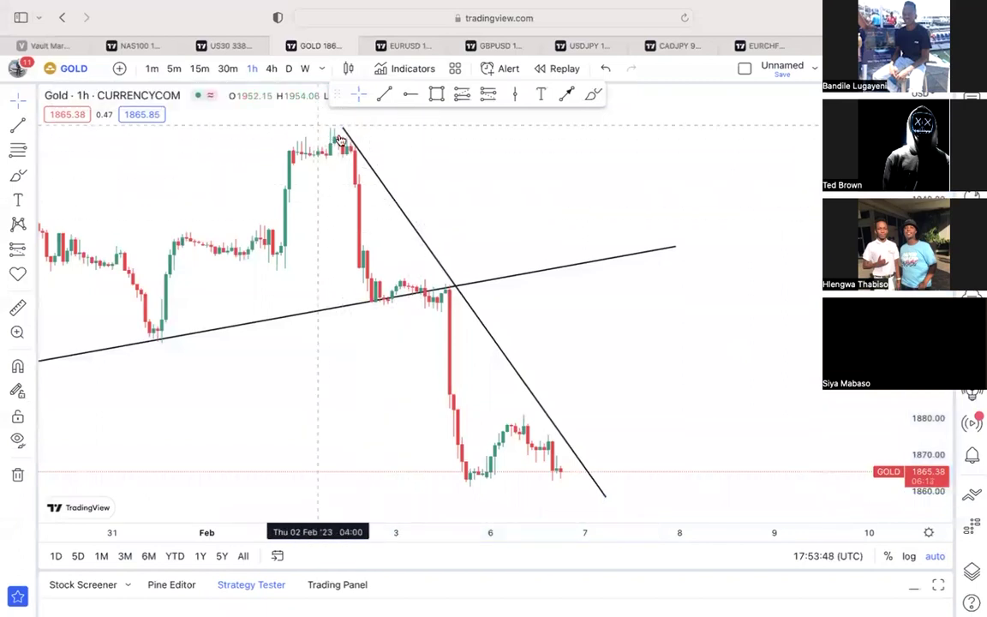
{"action": "left_click_drag", "start_coordinate": [494, 186], "coordinate": [607, 197]}
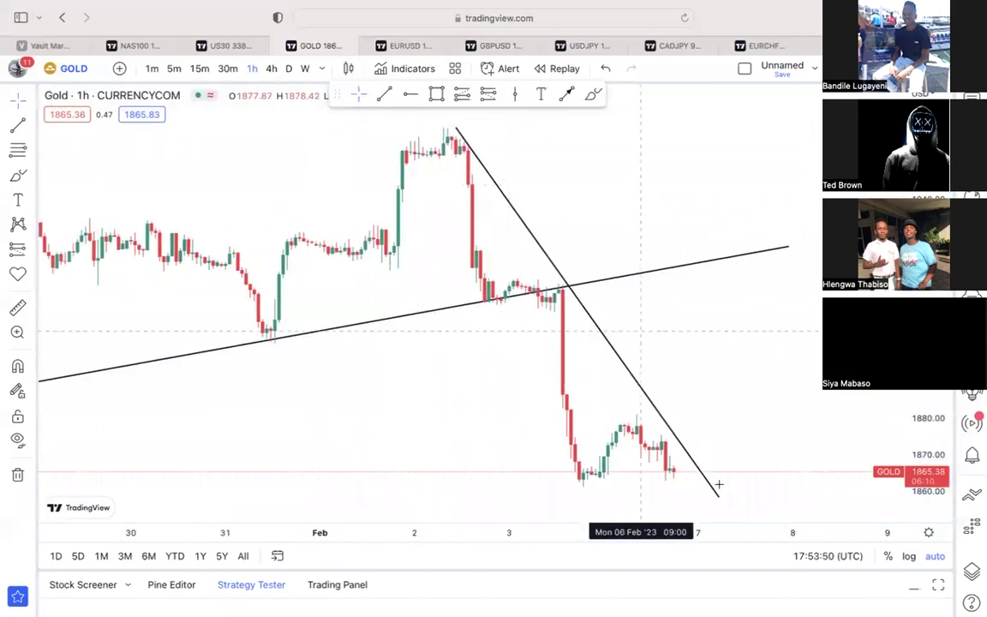
{"action": "mouse_move", "coordinate": [717, 494]}
{"action": "left_mouse_down"}
{"action": "mouse_move", "coordinate": [702, 471]}
{"action": "mouse_move", "coordinate": [697, 489]}
{"action": "mouse_move", "coordinate": [706, 468]}
{"action": "mouse_move", "coordinate": [695, 477]}
{"action": "mouse_move", "coordinate": [703, 490]}
{"action": "left_mouse_up"}
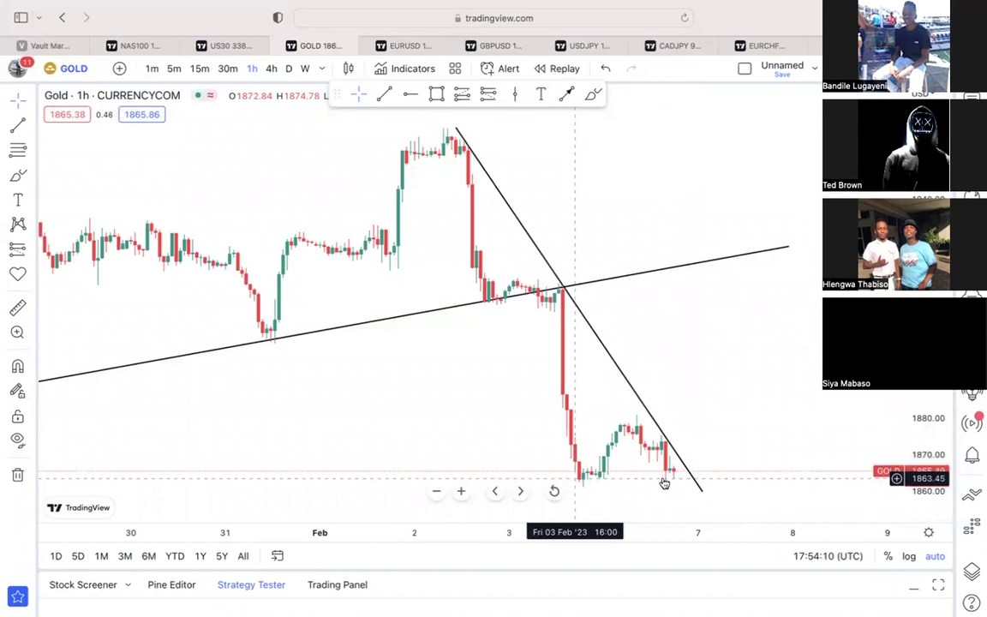
Draw a horizontal ray on Gold at 1863.07, starting at the 3 February low
{"action": "scroll", "coordinate": [561, 489], "scroll_direction": "right", "scroll_amount": 1}
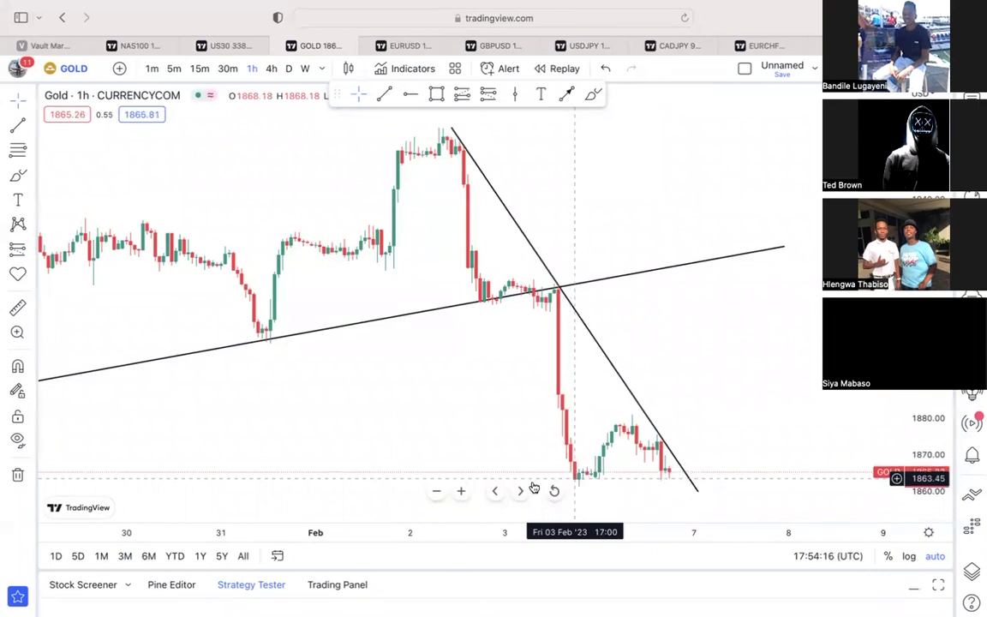
{"action": "left_click", "coordinate": [437, 491]}
{"action": "left_click", "coordinate": [437, 492]}
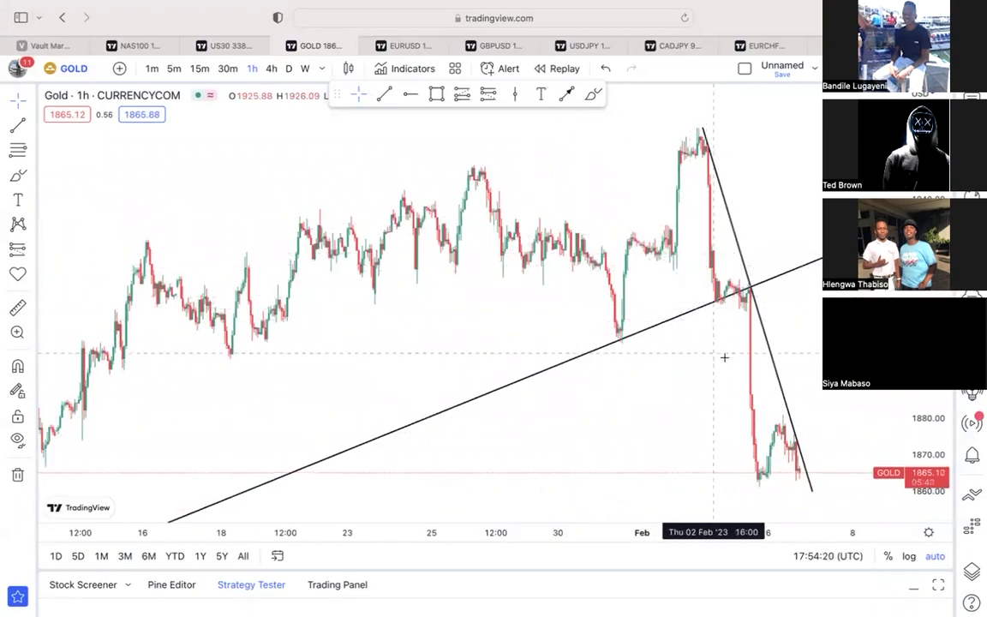
{"action": "left_click_drag", "start_coordinate": [725, 355], "coordinate": [551, 307]}
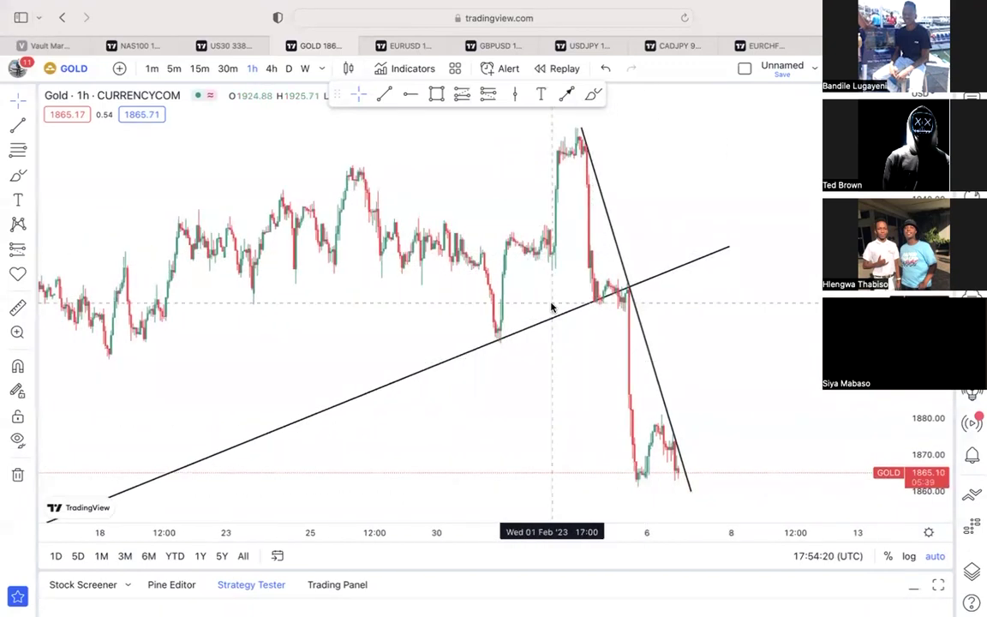
{"action": "left_click", "coordinate": [623, 478]}
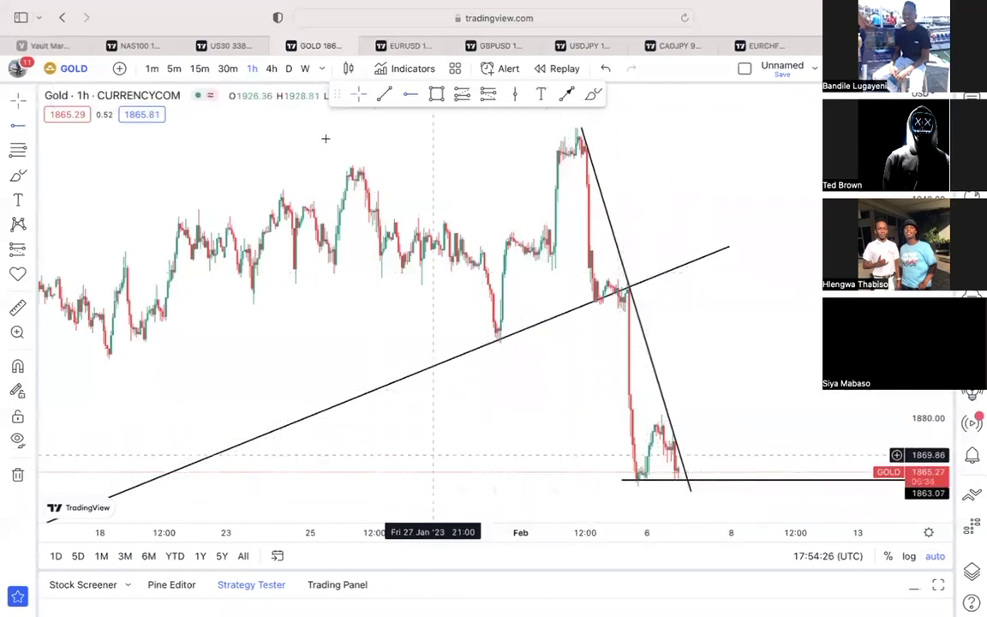
Draw a thin rectangle zone over the 6 February swing high near 1880, extended past the current candles
{"action": "mouse_move", "coordinate": [553, 490]}
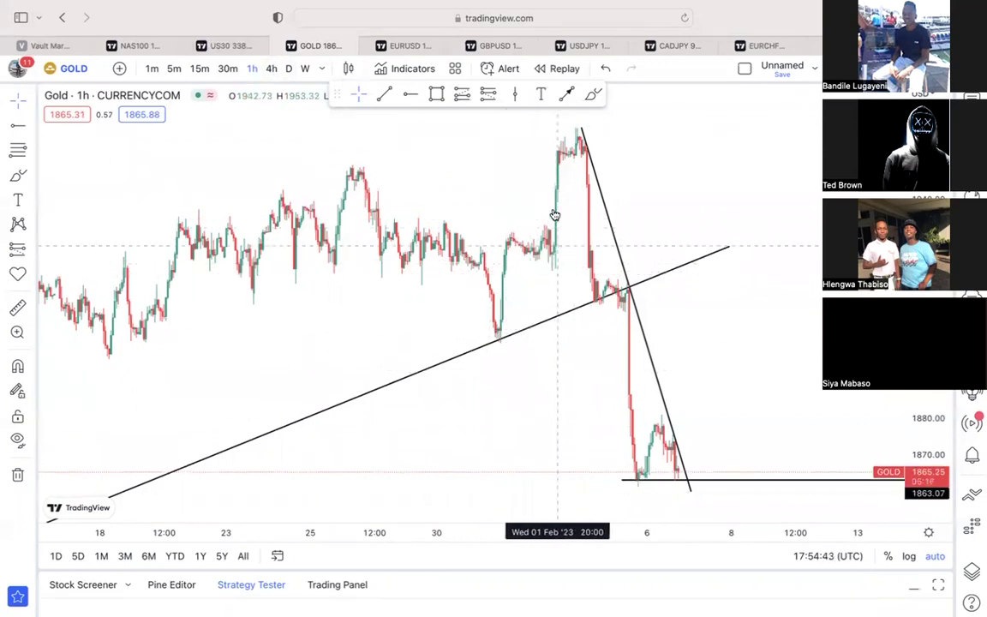
{"action": "mouse_move", "coordinate": [520, 480]}
{"action": "scroll", "coordinate": [552, 490], "scroll_direction": "right", "scroll_amount": 5}
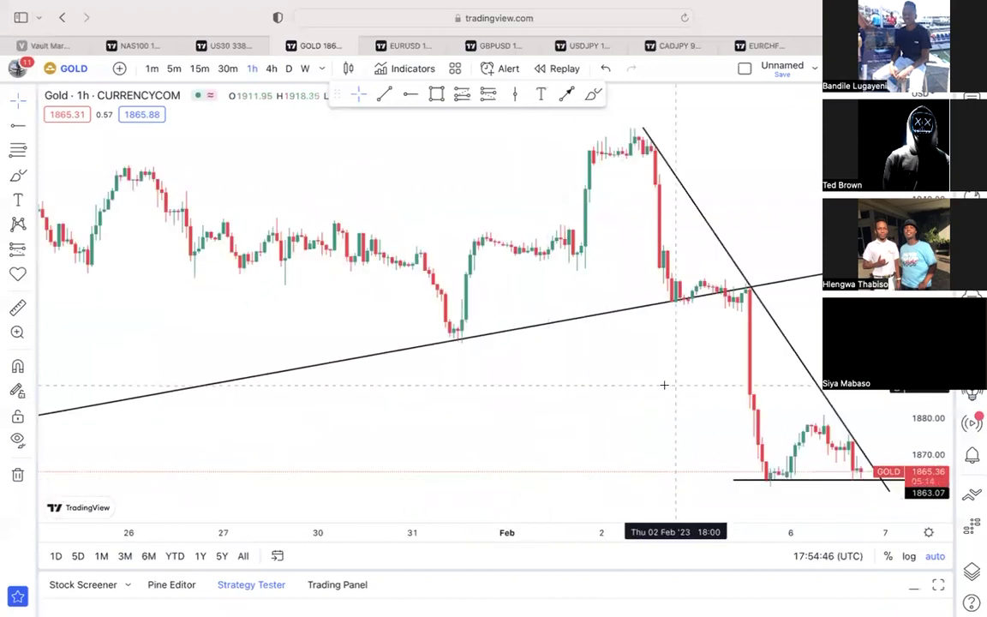
{"action": "left_click", "coordinate": [434, 94]}
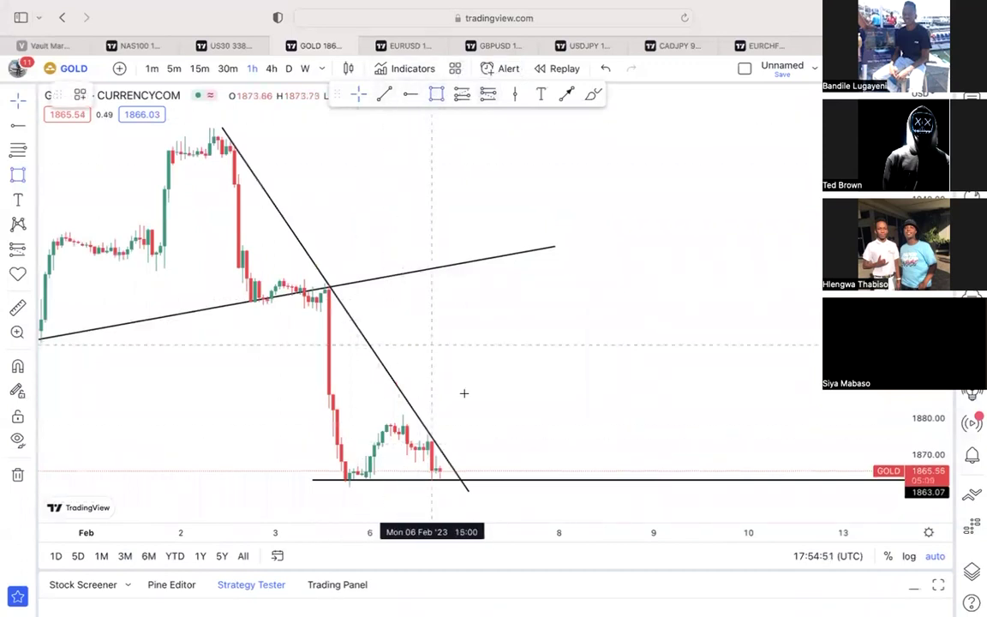
{"action": "left_click_drag", "start_coordinate": [378, 427], "coordinate": [521, 422]}
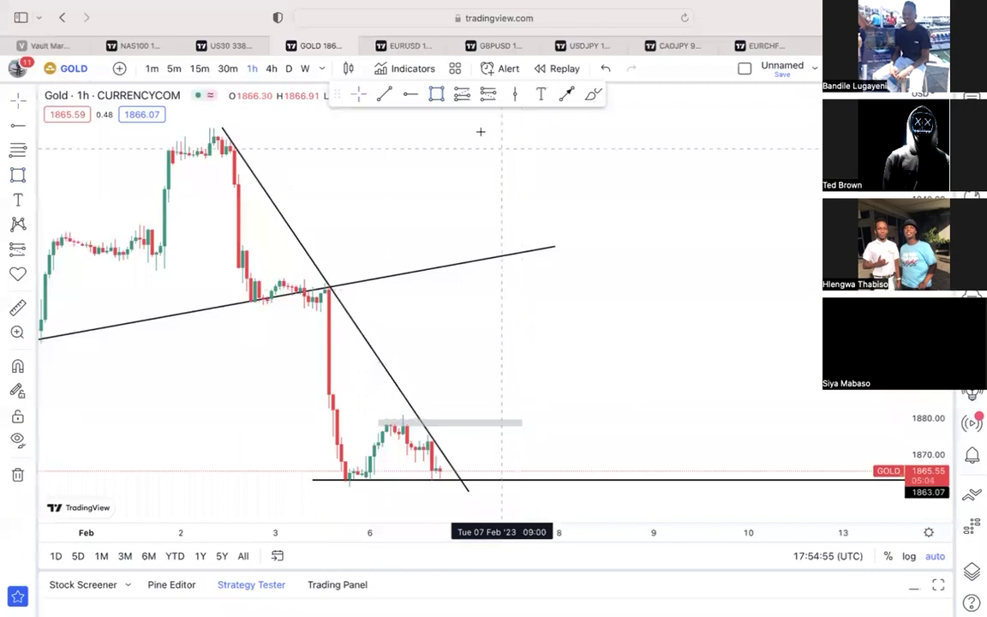
Place a long position at 1879.86 beside the zone, with the target 45.82 above entry and the stop at 1873.44
{"action": "left_click", "coordinate": [477, 418]}
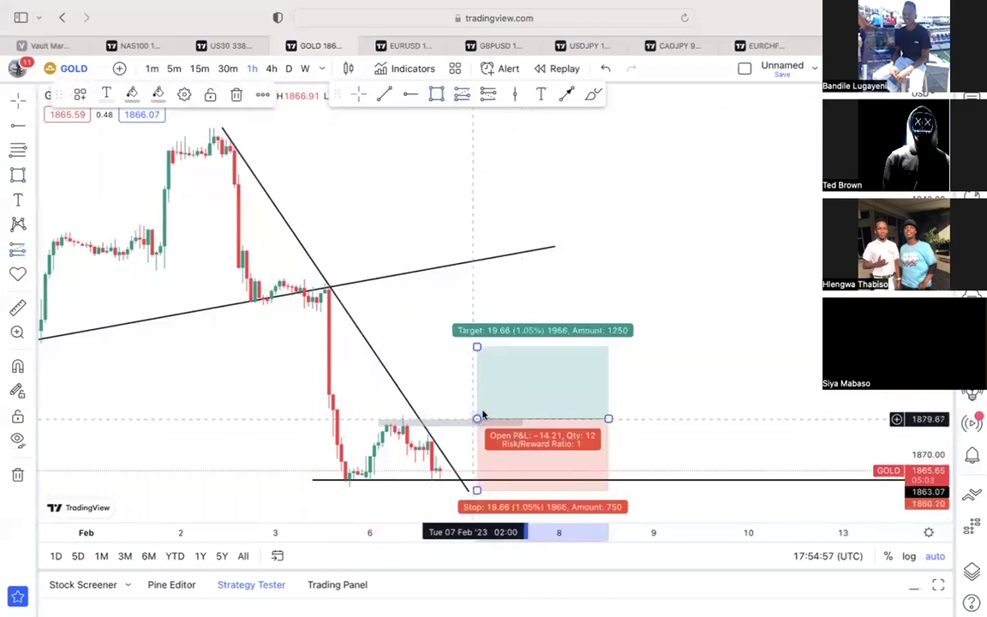
{"action": "left_click_drag", "start_coordinate": [477, 346], "coordinate": [477, 251]}
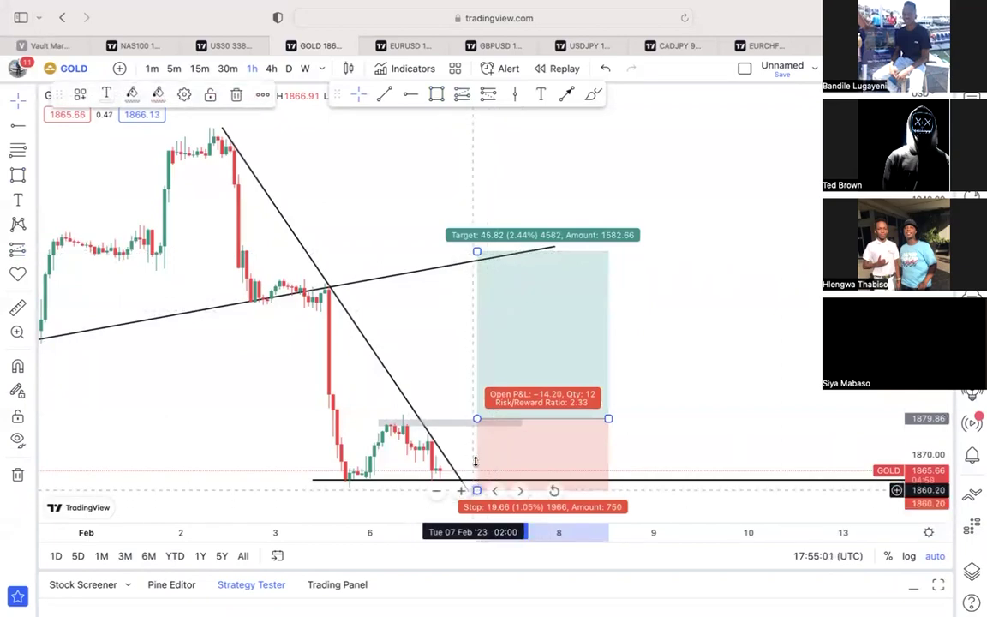
{"action": "left_click_drag", "start_coordinate": [477, 491], "coordinate": [478, 443]}
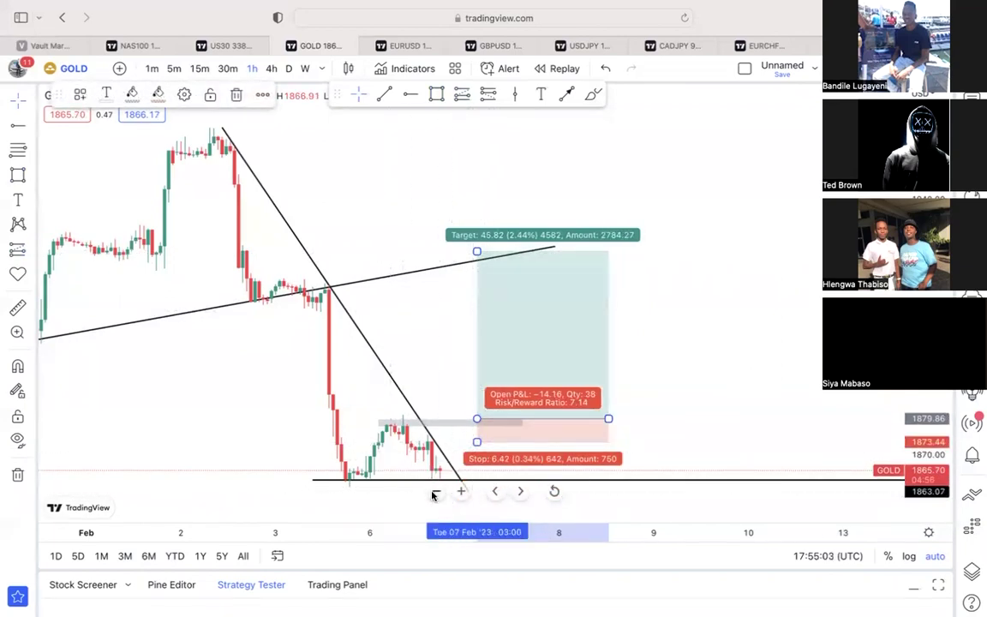
{"action": "left_click", "coordinate": [434, 493]}
{"action": "scroll", "coordinate": [478, 429], "scroll_direction": "up", "scroll_amount": 2}
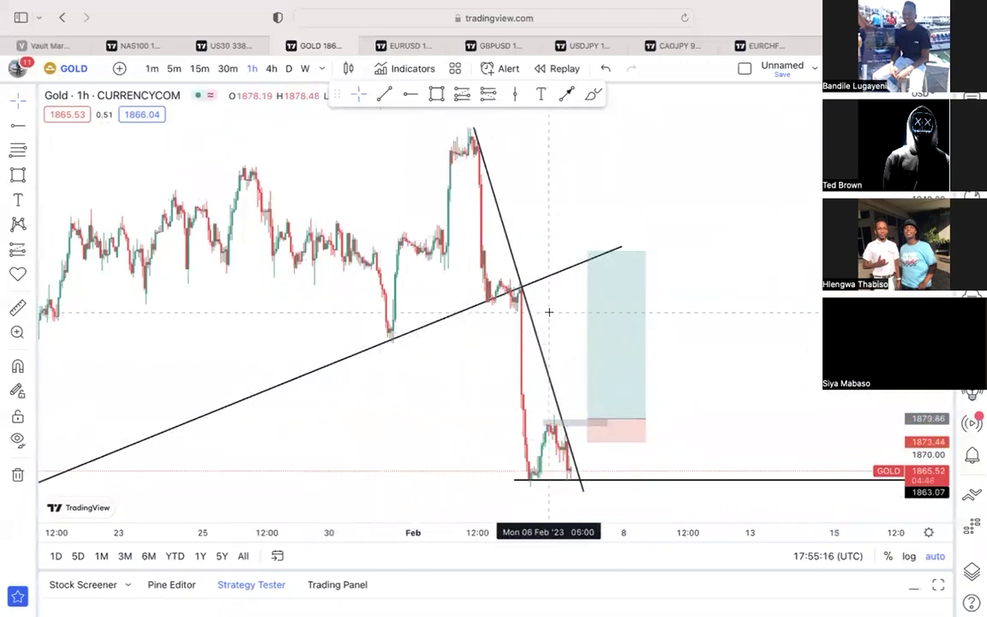
Sketch a red Brush structure above the Gold 1-hour candles: a drop, pullback and further drop, with short marks at its start and the broken low
{"action": "left_click", "coordinate": [460, 491]}
{"action": "left_click", "coordinate": [460, 491]}
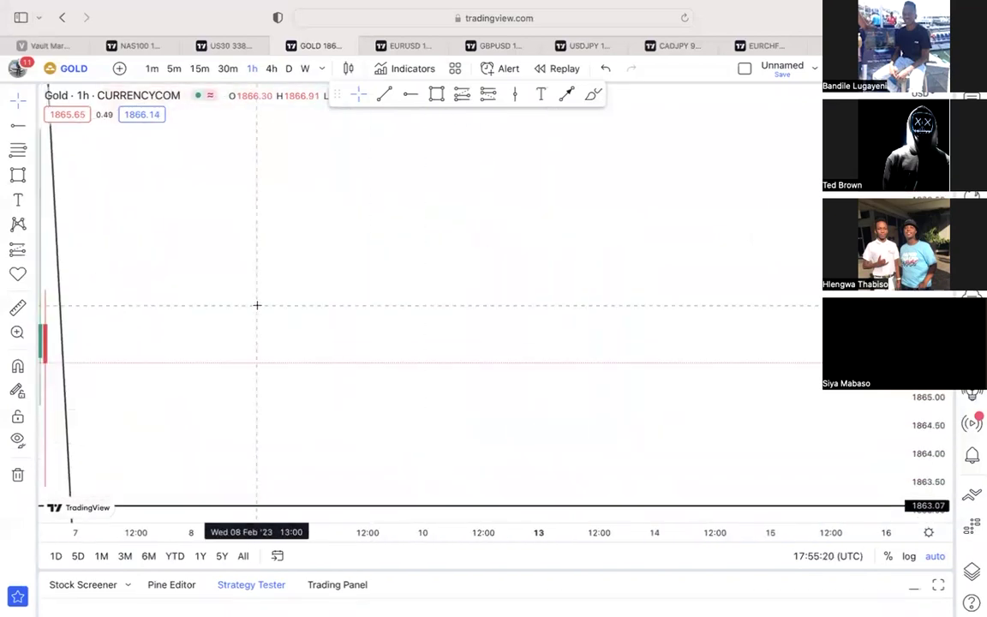
{"action": "scroll", "coordinate": [644, 300], "scroll_direction": "down", "scroll_amount": 10}
{"action": "left_click_drag", "start_coordinate": [352, 355], "coordinate": [485, 405]}
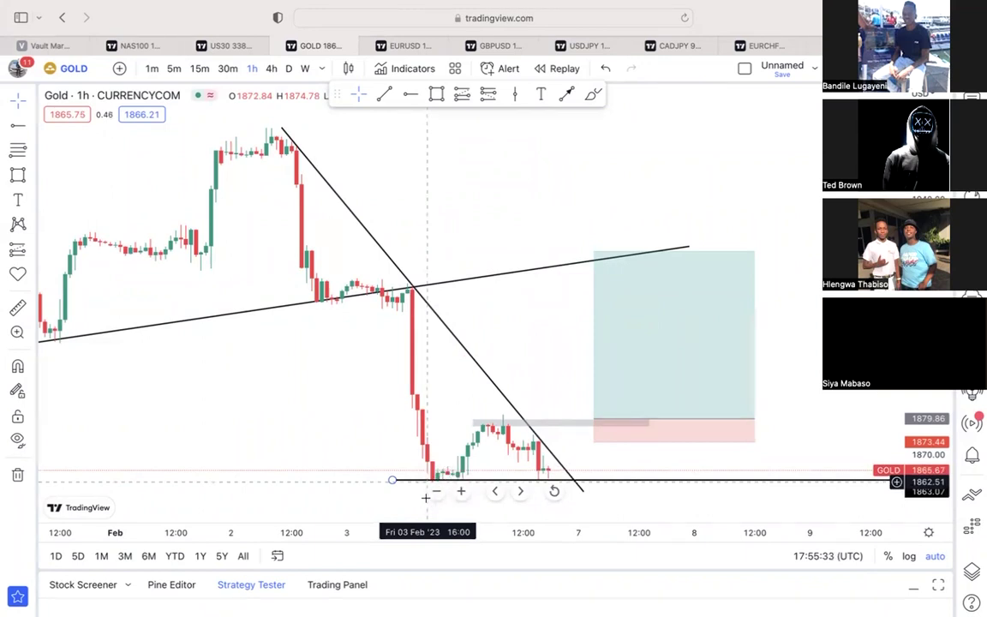
{"action": "left_click", "coordinate": [592, 95]}
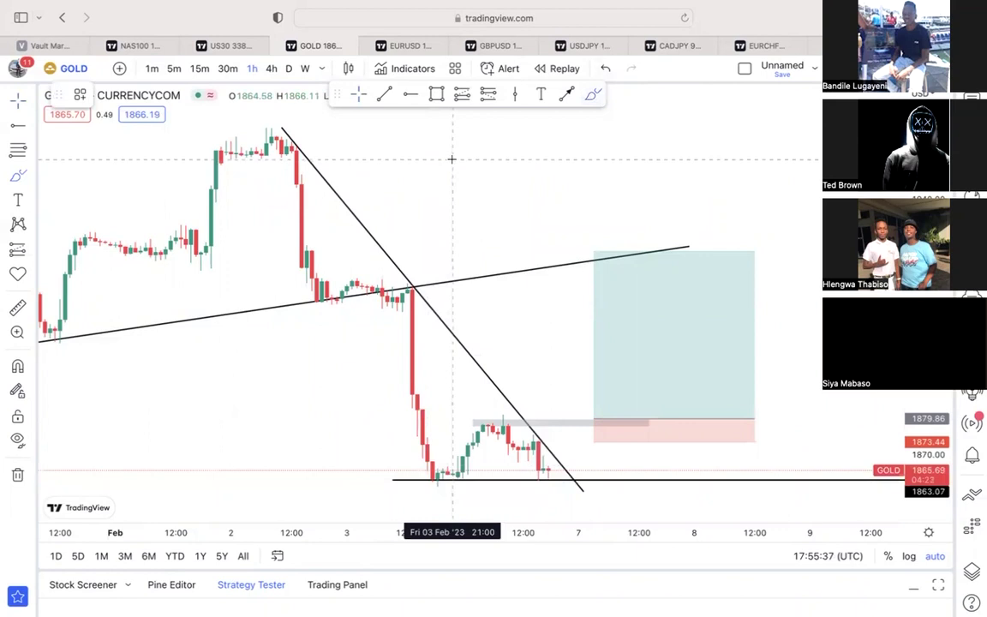
{"action": "mouse_move", "coordinate": [452, 151]}
{"action": "left_mouse_down"}
{"action": "mouse_move", "coordinate": [480, 229]}
{"action": "mouse_move", "coordinate": [520, 208]}
{"action": "left_mouse_up"}
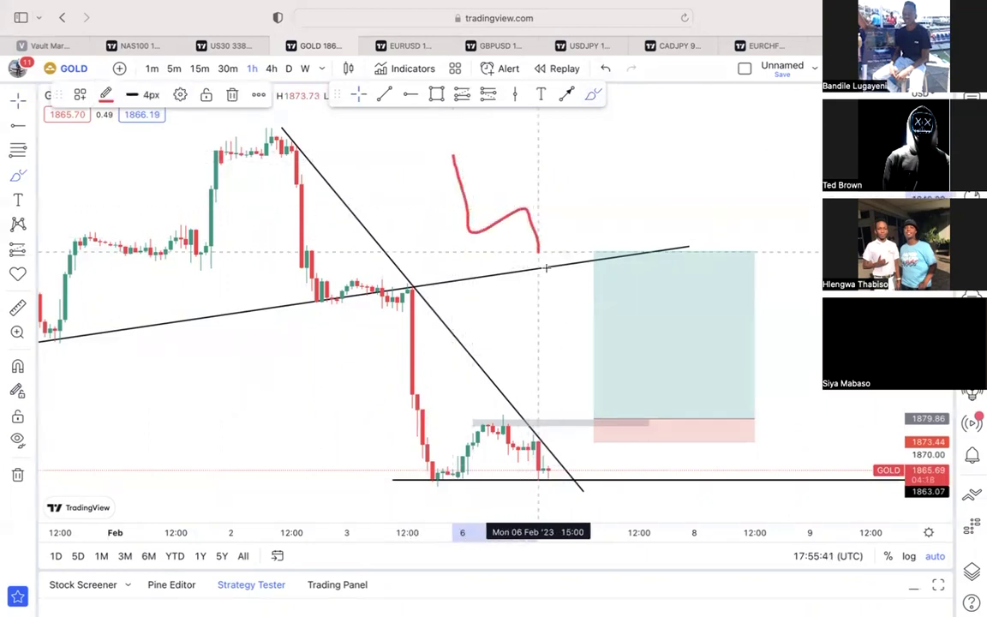
{"action": "left_click_drag", "start_coordinate": [538, 253], "coordinate": [546, 271]}
{"action": "left_click_drag", "start_coordinate": [451, 152], "coordinate": [464, 151]}
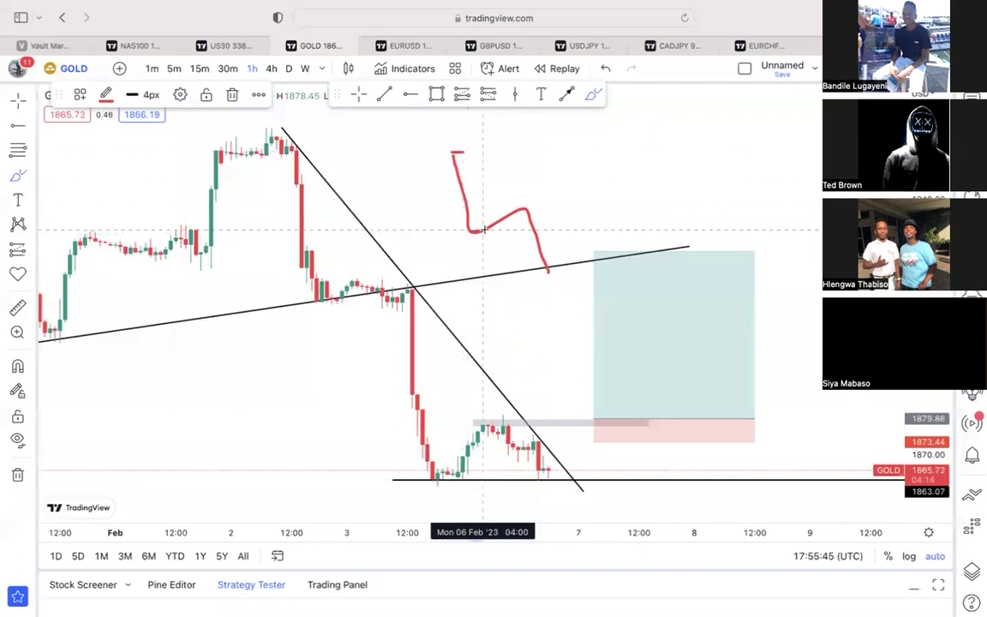
{"action": "left_click_drag", "start_coordinate": [484, 229], "coordinate": [542, 227]}
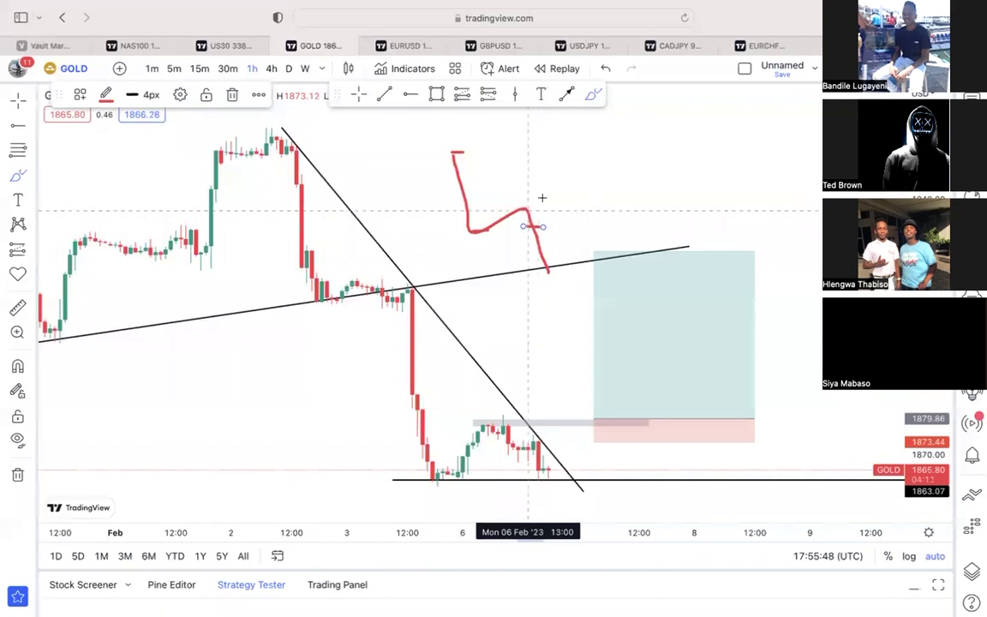
{"action": "left_click_drag", "start_coordinate": [545, 197], "coordinate": [533, 230]}
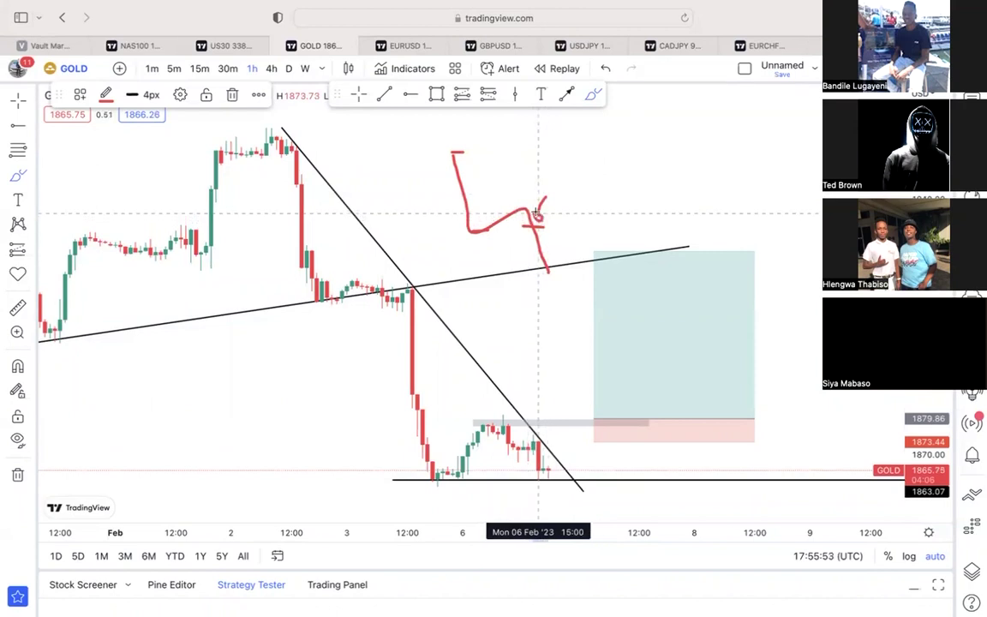
{"action": "mouse_move", "coordinate": [535, 222]}
{"action": "left_mouse_down"}
{"action": "mouse_move", "coordinate": [501, 231]}
{"action": "mouse_move", "coordinate": [540, 220]}
{"action": "mouse_move", "coordinate": [548, 204]}
{"action": "left_mouse_up"}
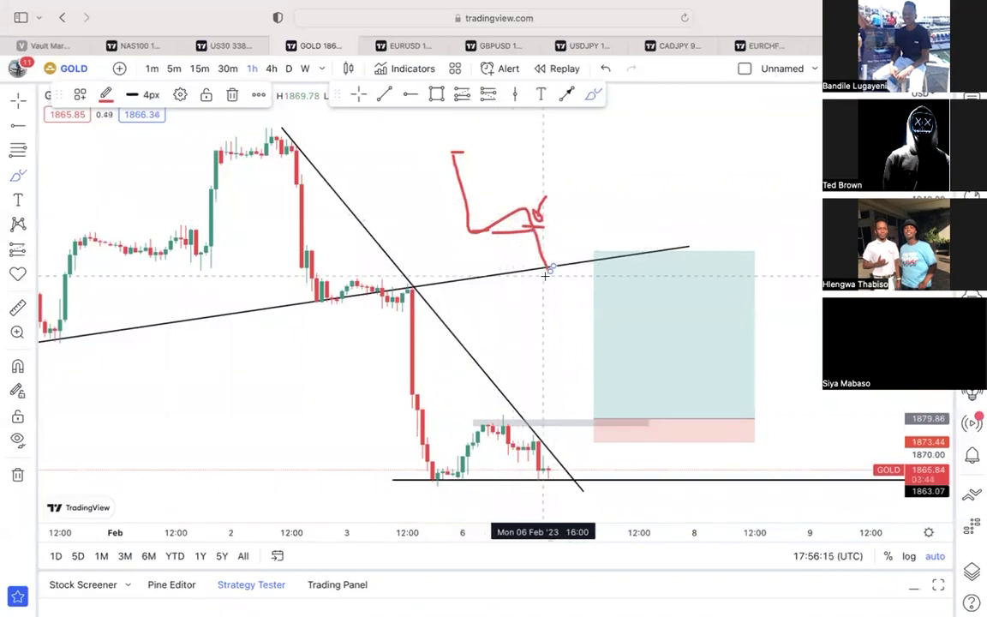
Extend the brush sketch with a double bottom, underlining its equal lows and marking the neckline across its middle peak
{"action": "mouse_move", "coordinate": [548, 270]}
{"action": "left_mouse_down"}
{"action": "mouse_move", "coordinate": [585, 230]}
{"action": "mouse_move", "coordinate": [599, 266]}
{"action": "mouse_move", "coordinate": [584, 271]}
{"action": "mouse_move", "coordinate": [598, 270]}
{"action": "left_mouse_up"}
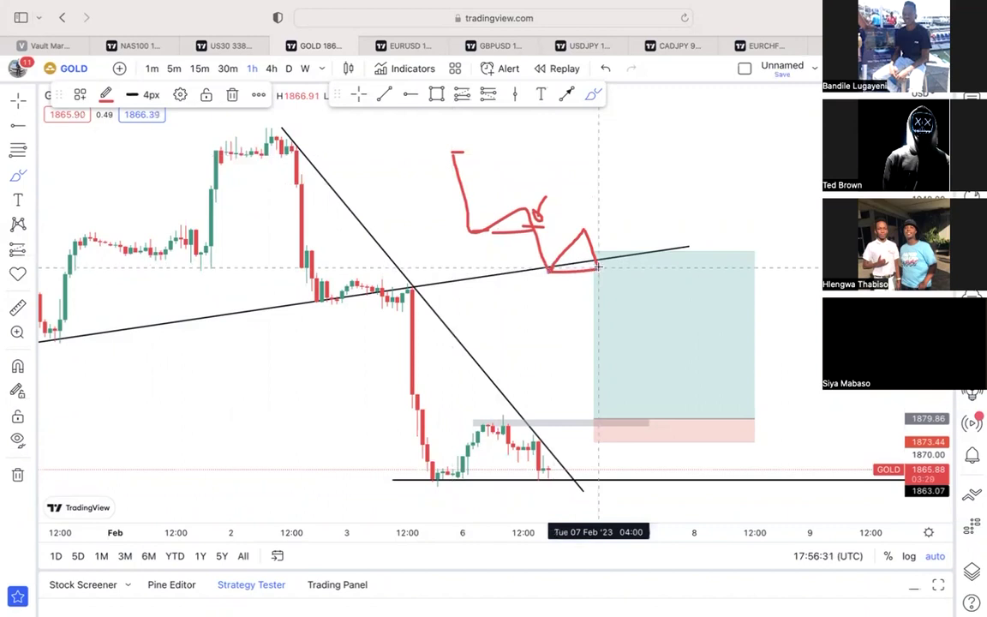
{"action": "mouse_move", "coordinate": [597, 267]}
{"action": "left_mouse_down"}
{"action": "mouse_move", "coordinate": [608, 234]}
{"action": "mouse_move", "coordinate": [600, 270]}
{"action": "left_mouse_up"}
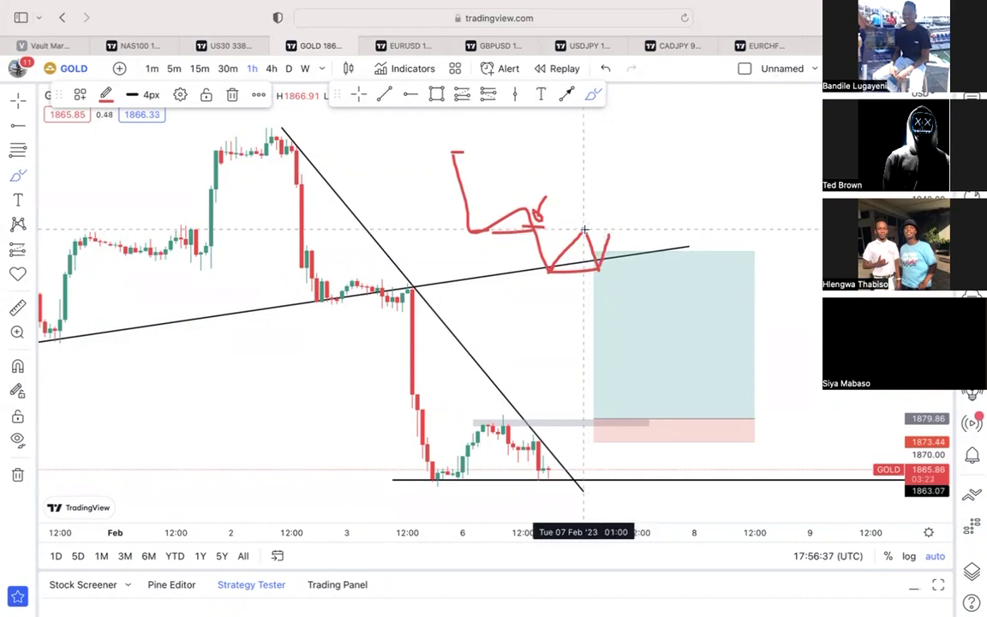
{"action": "mouse_move", "coordinate": [607, 233]}
{"action": "left_mouse_down"}
{"action": "mouse_move", "coordinate": [618, 212]}
{"action": "mouse_move", "coordinate": [630, 224]}
{"action": "left_mouse_up"}
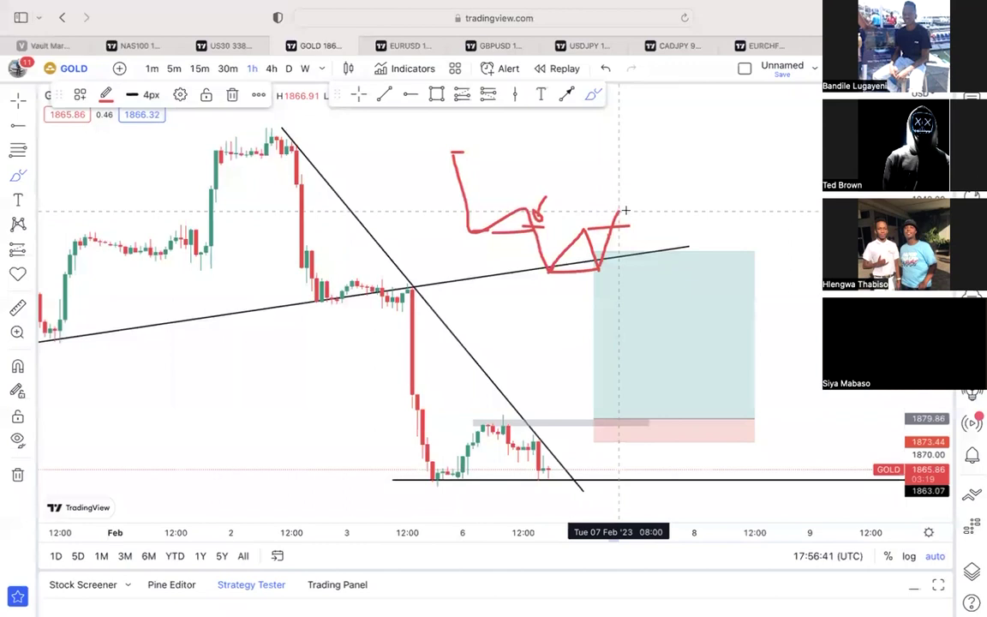
Sketch the double bottom's breakout, retest and rally, plus a matching path from the latest candles with the retest circled near 1879.86
{"action": "left_click_drag", "start_coordinate": [609, 234], "coordinate": [699, 158]}
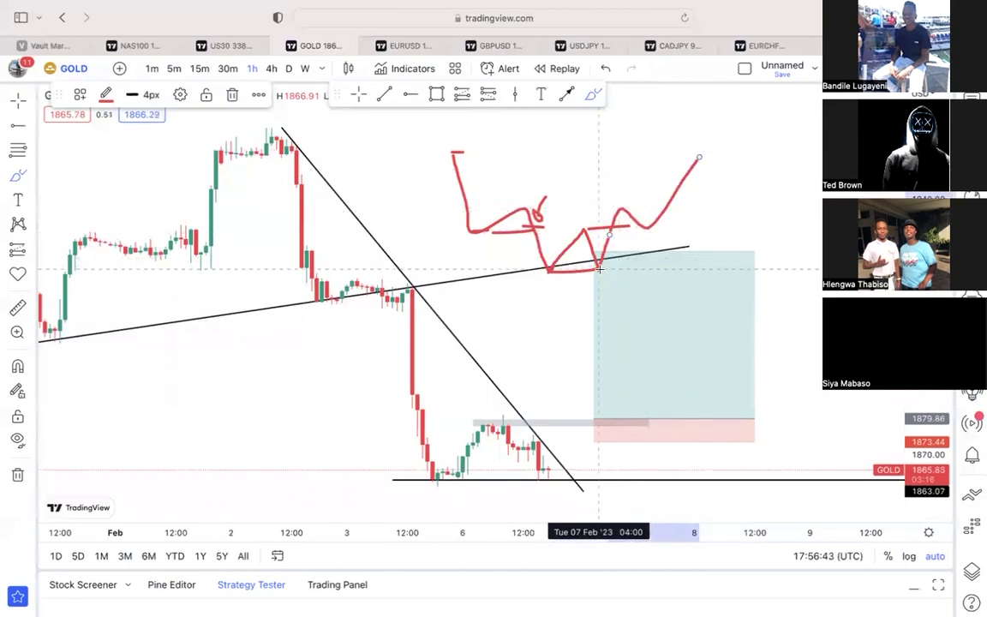
{"action": "left_click_drag", "start_coordinate": [599, 269], "coordinate": [730, 139]}
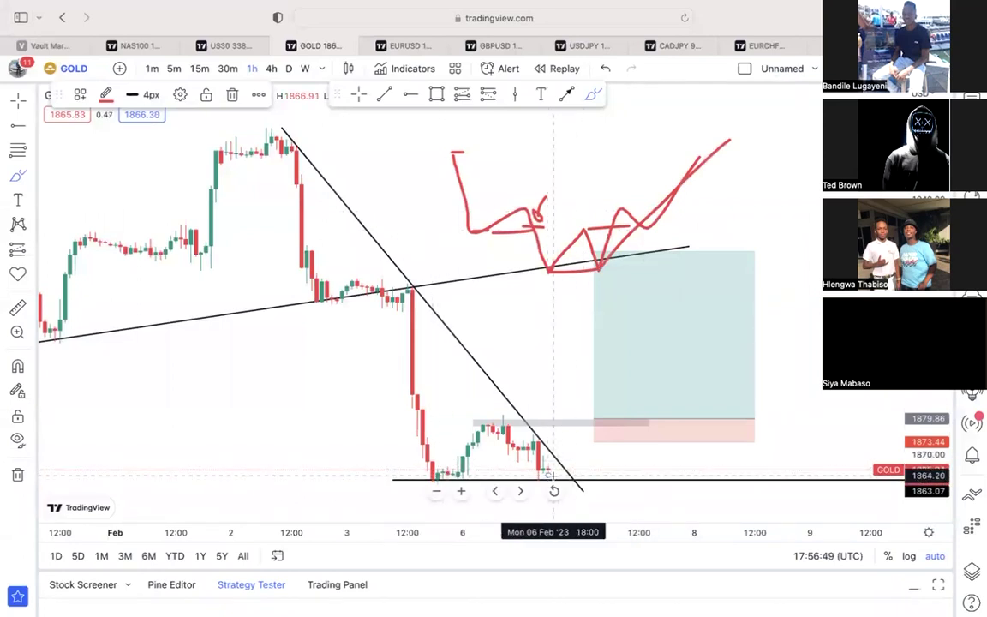
{"action": "mouse_move", "coordinate": [551, 475]}
{"action": "left_mouse_down"}
{"action": "mouse_move", "coordinate": [594, 397]}
{"action": "mouse_move", "coordinate": [606, 395]}
{"action": "mouse_move", "coordinate": [620, 423]}
{"action": "mouse_move", "coordinate": [635, 420]}
{"action": "mouse_move", "coordinate": [626, 410]}
{"action": "mouse_move", "coordinate": [618, 418]}
{"action": "mouse_move", "coordinate": [722, 157]}
{"action": "left_mouse_up"}
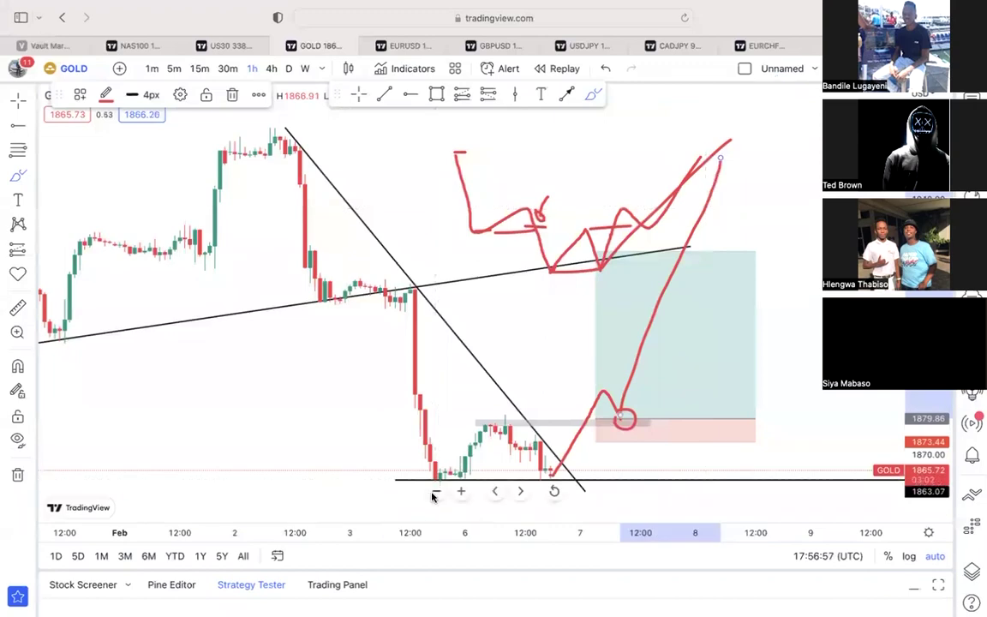
On the Gold daily chart, draw a descending trend line from the 8 March 2022 high along the lower highs to about 29 December 2022
{"action": "left_click", "coordinate": [434, 491]}
{"action": "left_click", "coordinate": [434, 491]}
{"action": "left_click", "coordinate": [289, 68]}
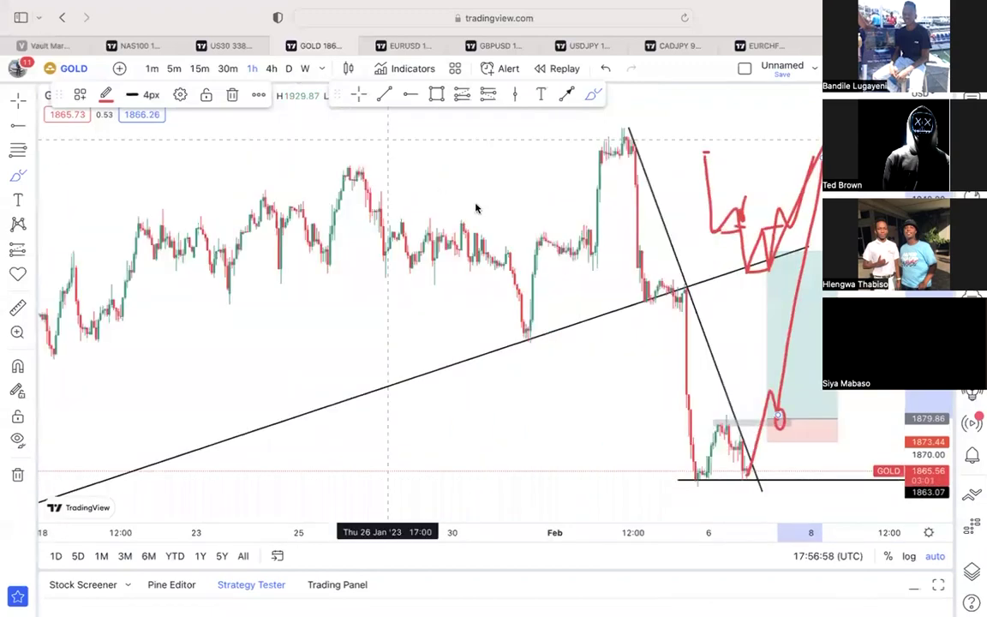
{"action": "scroll", "coordinate": [509, 214], "scroll_direction": "down", "scroll_amount": 3}
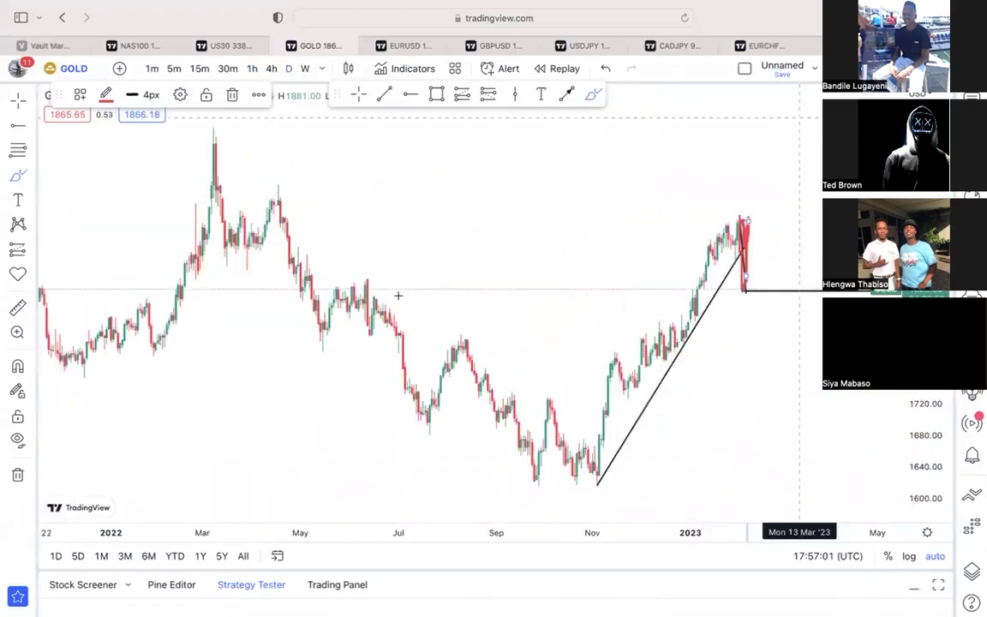
{"action": "left_click", "coordinate": [386, 93]}
{"action": "left_click", "coordinate": [213, 126]}
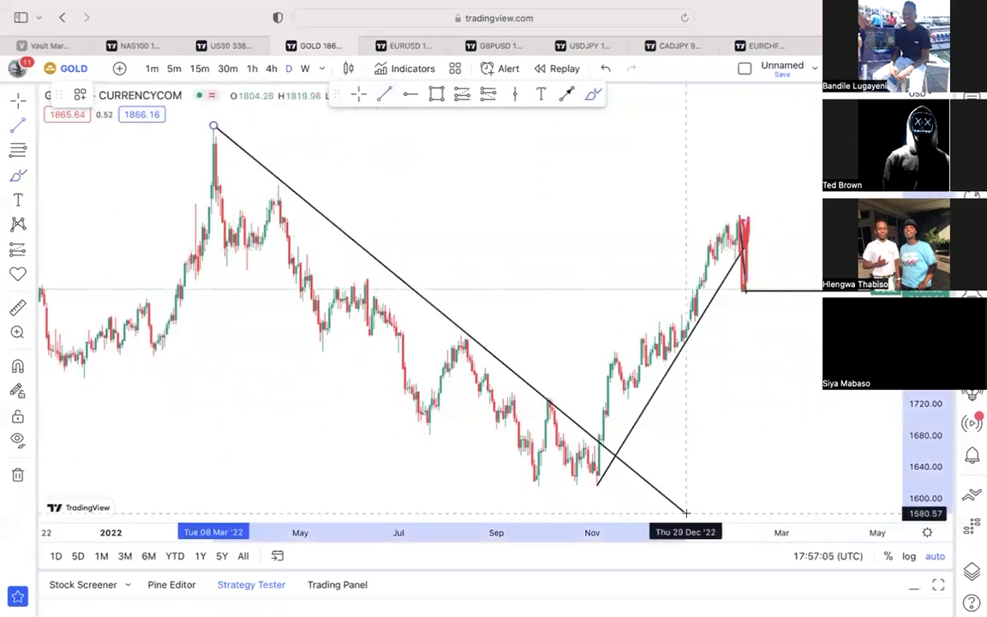
{"action": "left_click", "coordinate": [686, 513]}
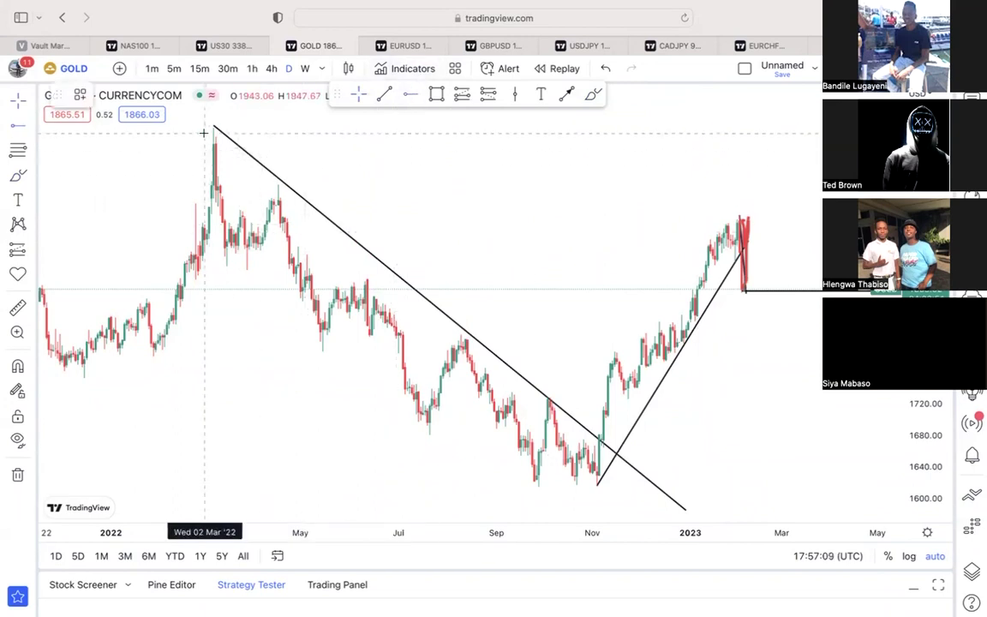
Draw horizontal rays from the March 2022 peak and from the late September 2022 low at 1619.05
{"action": "key", "text": "alt+j"}
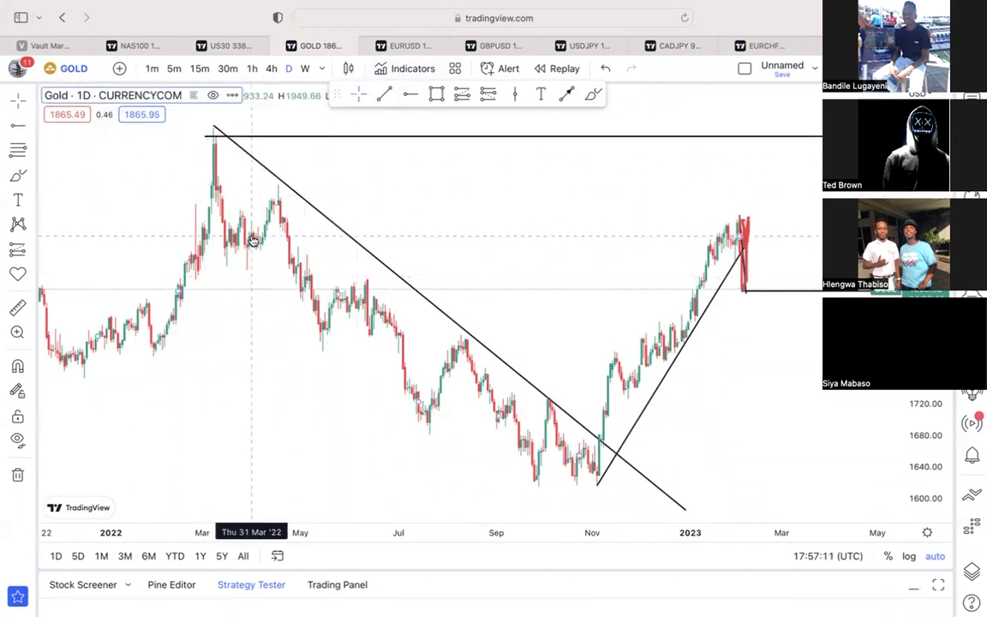
{"action": "left_click_drag", "start_coordinate": [253, 241], "coordinate": [412, 240]}
{"action": "scroll", "coordinate": [713, 207], "scroll_direction": "right", "scroll_amount": 2}
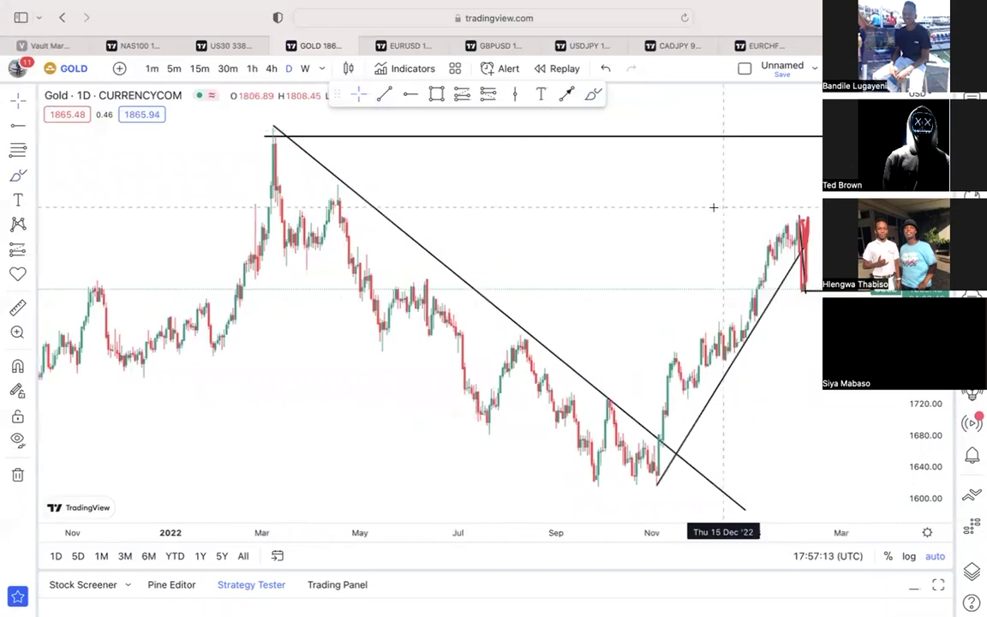
{"action": "left_click_drag", "start_coordinate": [714, 206], "coordinate": [447, 169]}
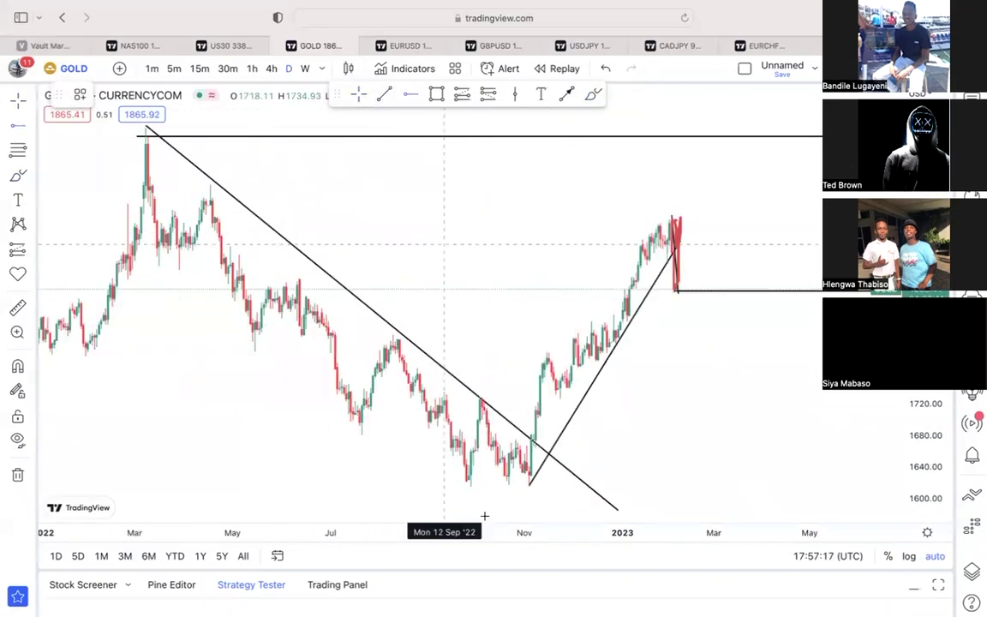
{"action": "scroll", "coordinate": [463, 479], "scroll_direction": "up", "scroll_amount": 2}
{"action": "left_click_drag", "start_coordinate": [460, 488], "coordinate": [396, 477]}
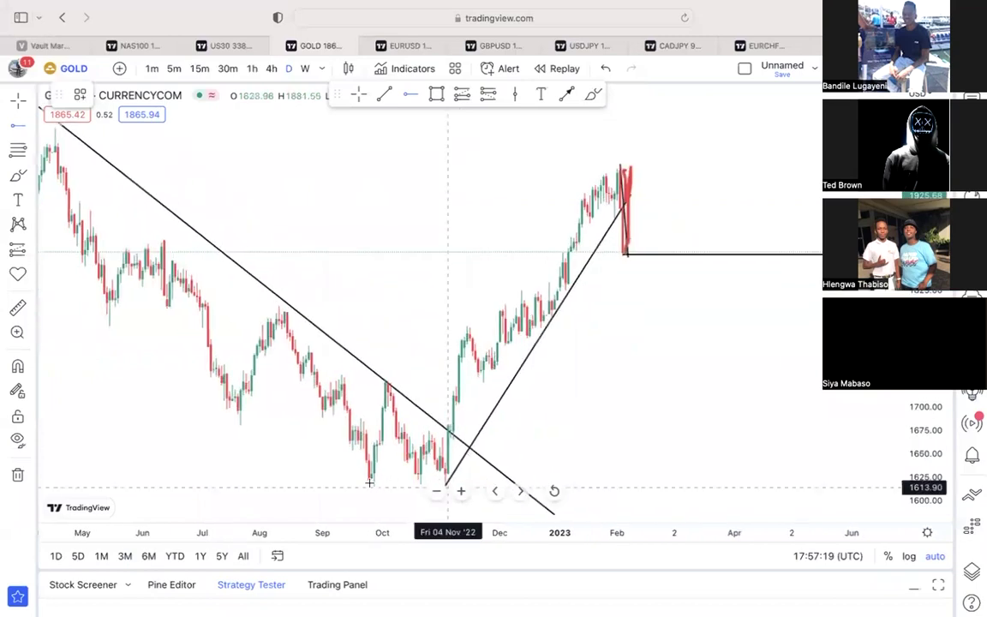
{"action": "left_click", "coordinate": [369, 482]}
{"action": "scroll", "coordinate": [347, 465], "scroll_direction": "down", "scroll_amount": 2}
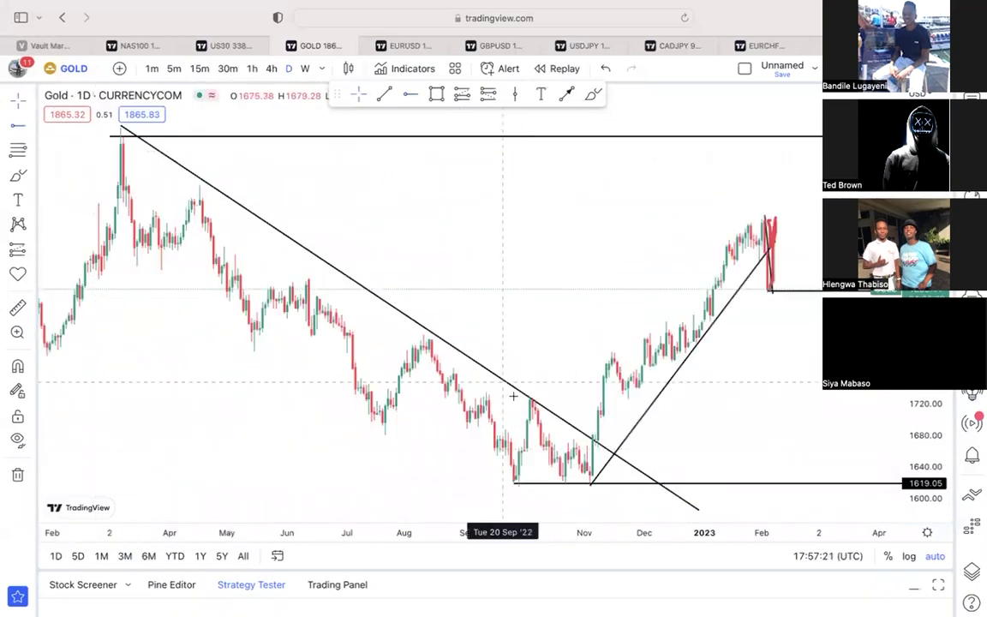
On the Gold 4-hour chart, delete the sketch's first descending brush stroke and move the floating drawing toolbar lower, clear of the price header
{"action": "left_click_drag", "start_coordinate": [615, 432], "coordinate": [486, 389]}
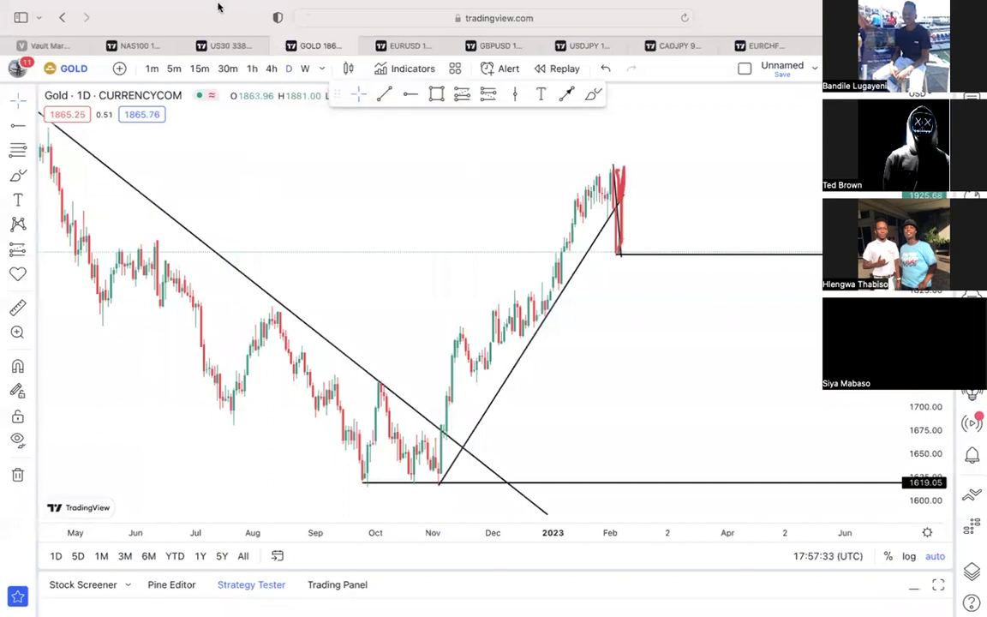
{"action": "mouse_move", "coordinate": [279, 8]}
{"action": "mouse_move", "coordinate": [394, 7]}
{"action": "left_click", "coordinate": [275, 67]}
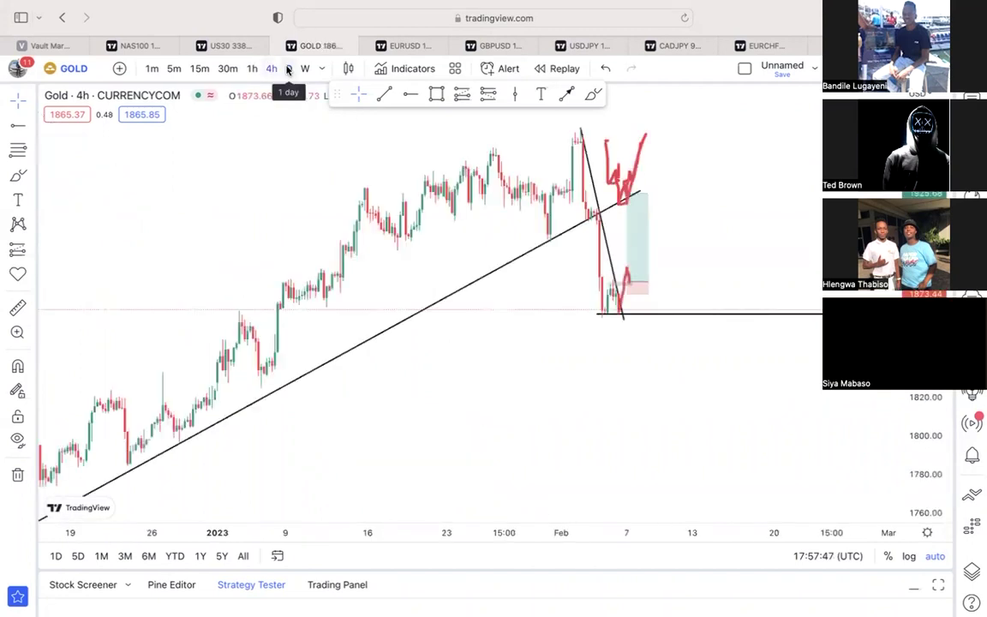
{"action": "scroll", "coordinate": [441, 489], "scroll_direction": "left", "scroll_amount": 5}
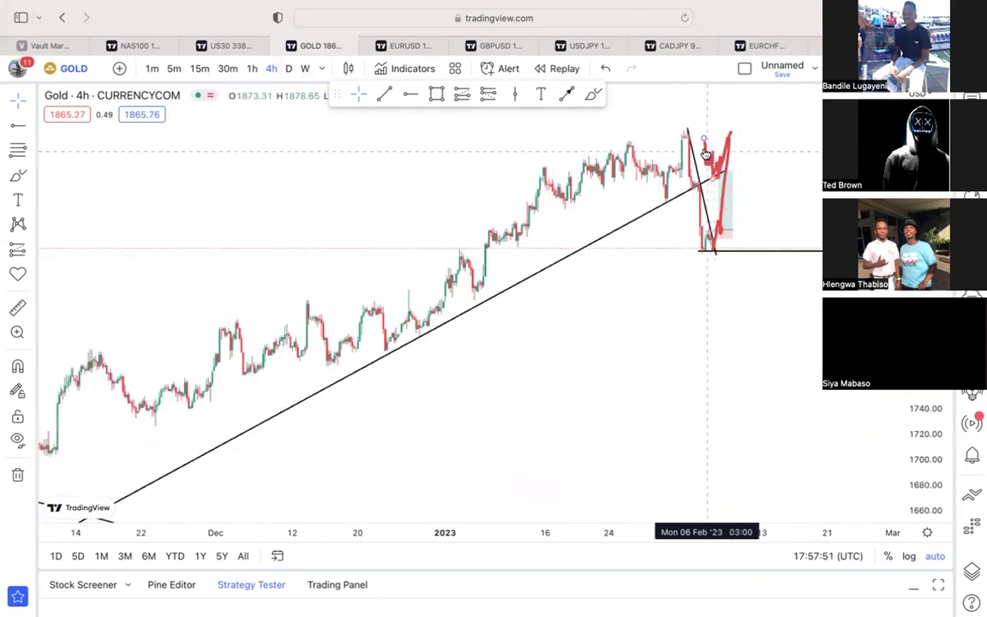
{"action": "left_click", "coordinate": [709, 188]}
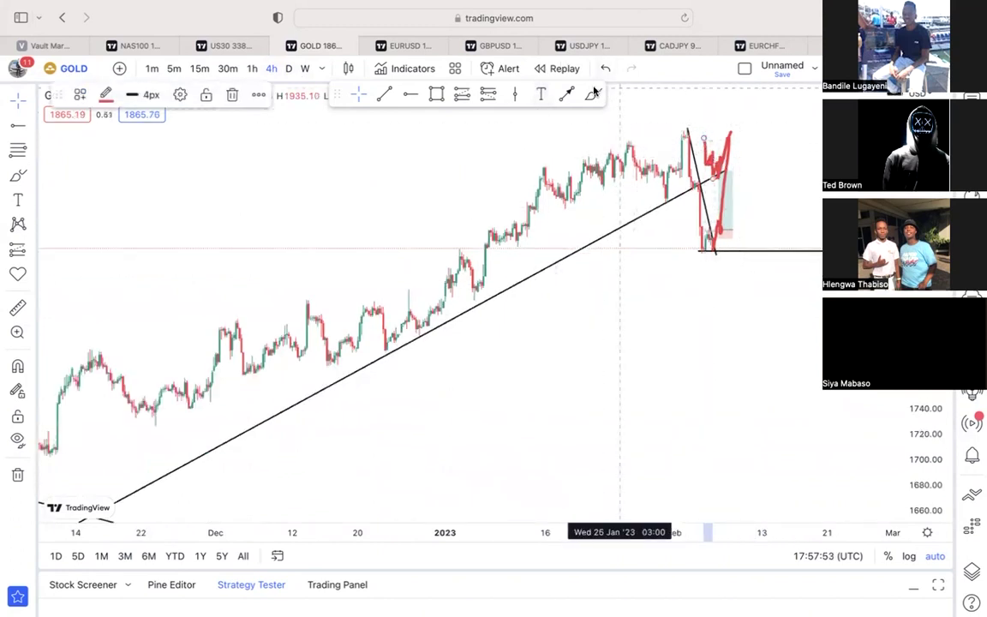
{"action": "left_click", "coordinate": [230, 97]}
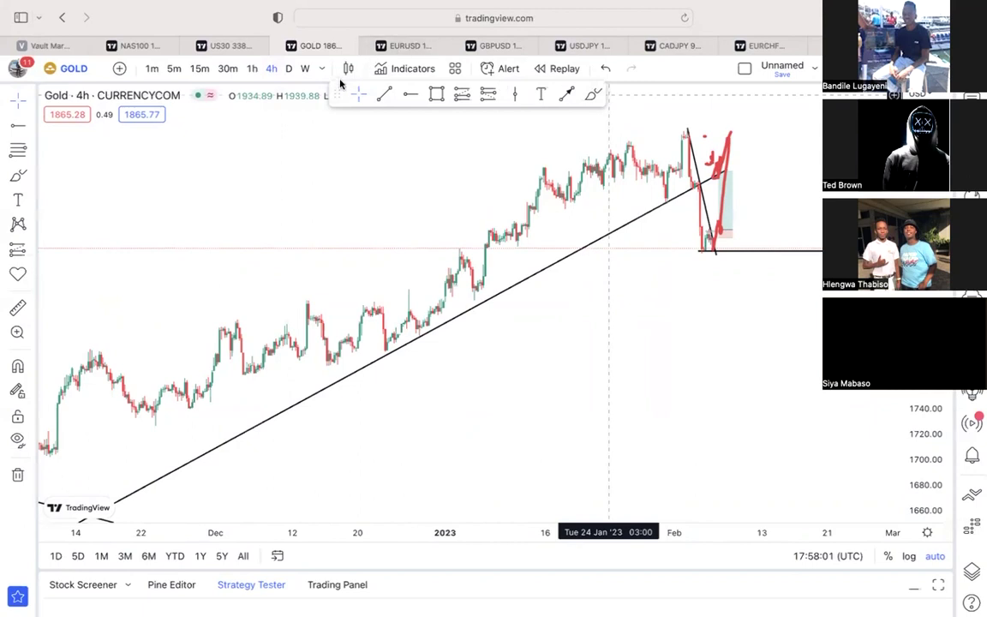
{"action": "left_click_drag", "start_coordinate": [334, 94], "coordinate": [263, 151]}
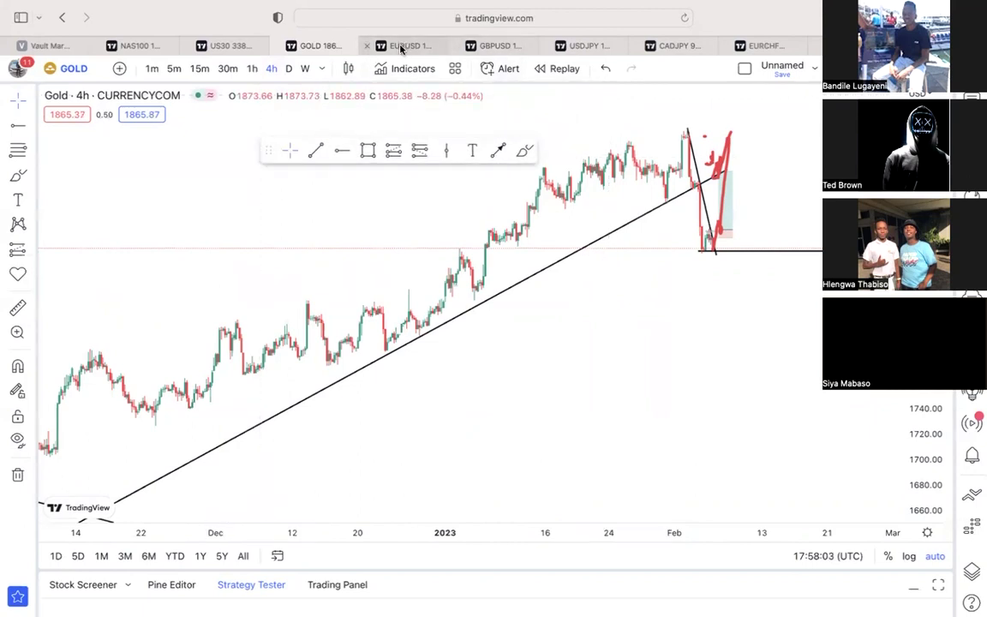
Compare the EURUSD 1-hour chart with the Gold 4-hour chart by alternating between them
{"action": "mouse_move", "coordinate": [400, 48]}
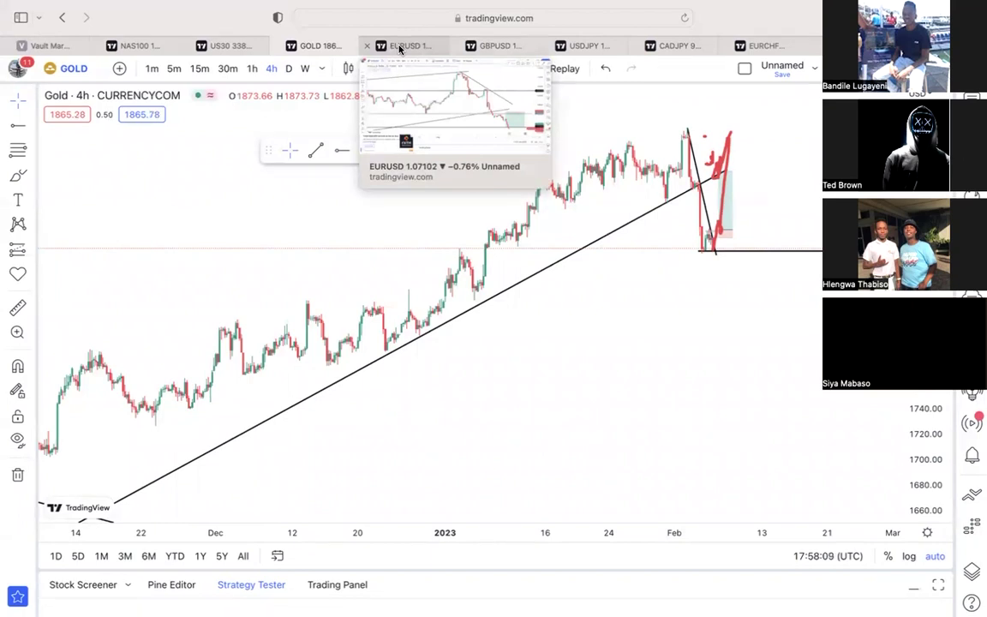
{"action": "left_click", "coordinate": [400, 48]}
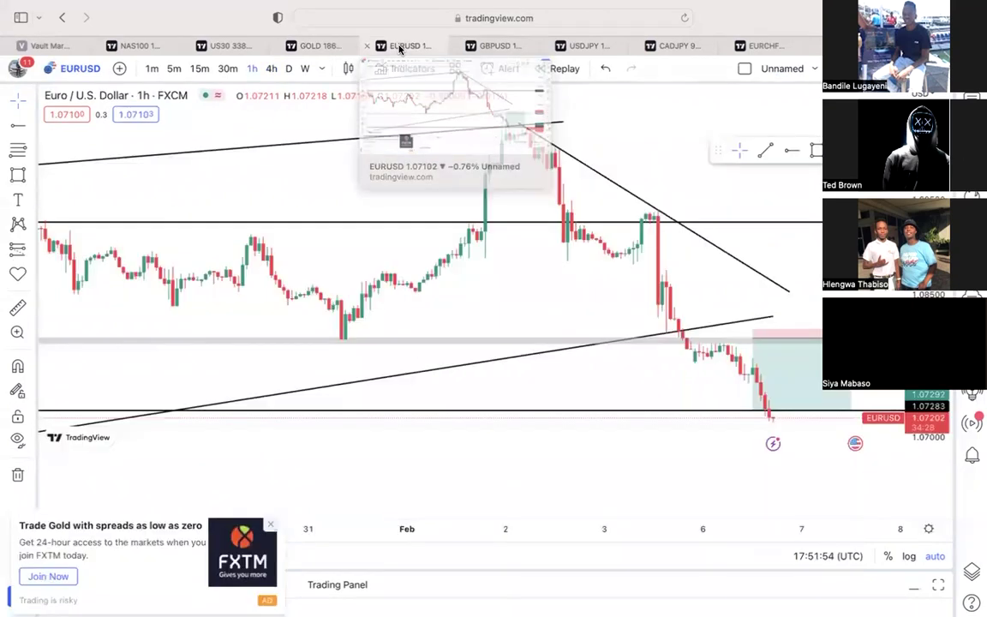
{"action": "left_click", "coordinate": [326, 45]}
{"action": "left_click", "coordinate": [417, 47]}
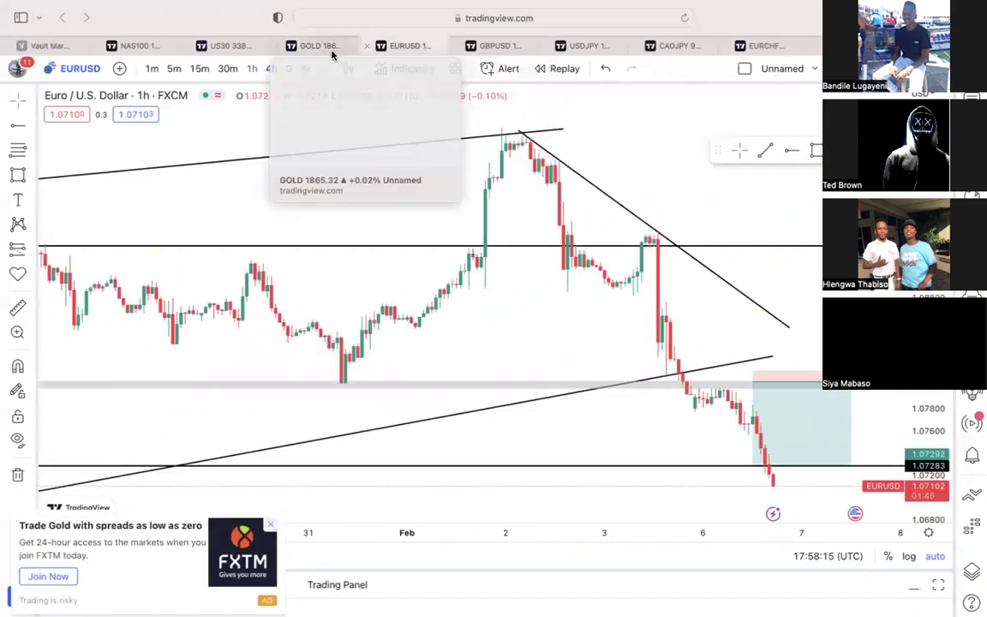
{"action": "left_click", "coordinate": [324, 45]}
{"action": "left_click", "coordinate": [417, 46]}
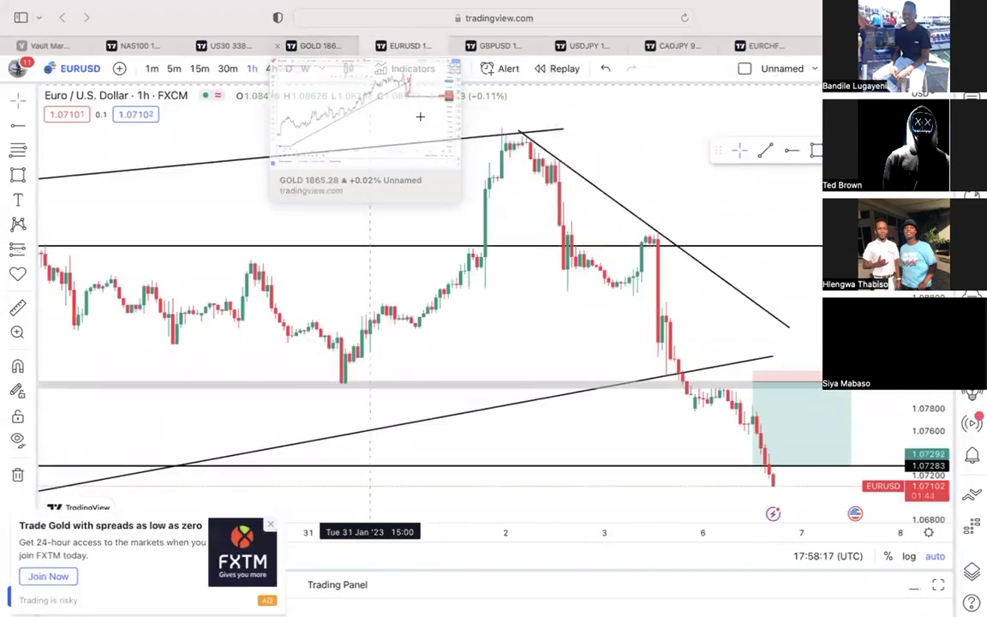
{"action": "left_click", "coordinate": [324, 46]}
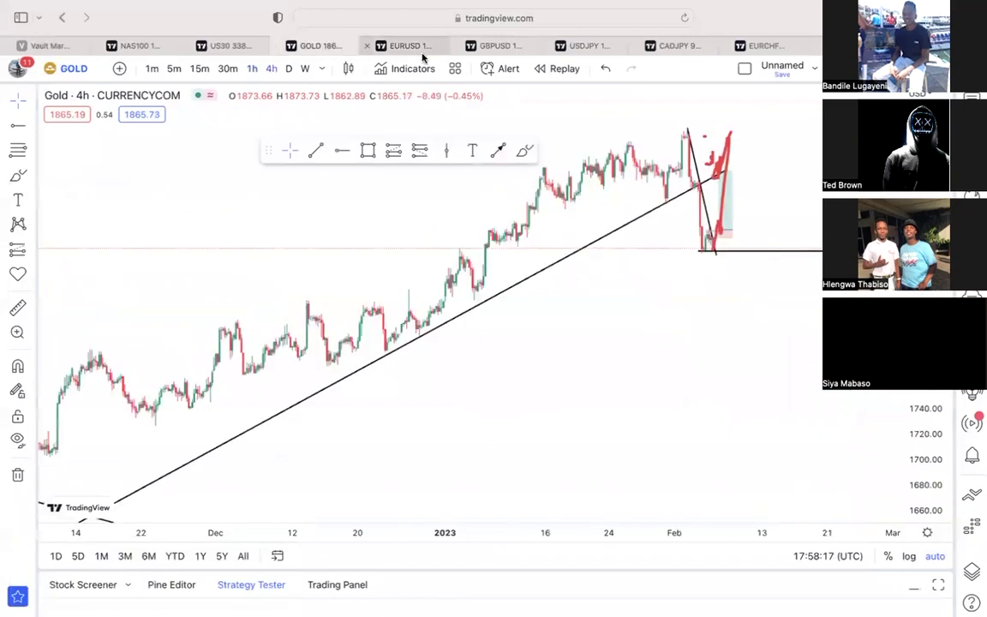
{"action": "left_click", "coordinate": [426, 47]}
{"action": "left_click", "coordinate": [324, 46]}
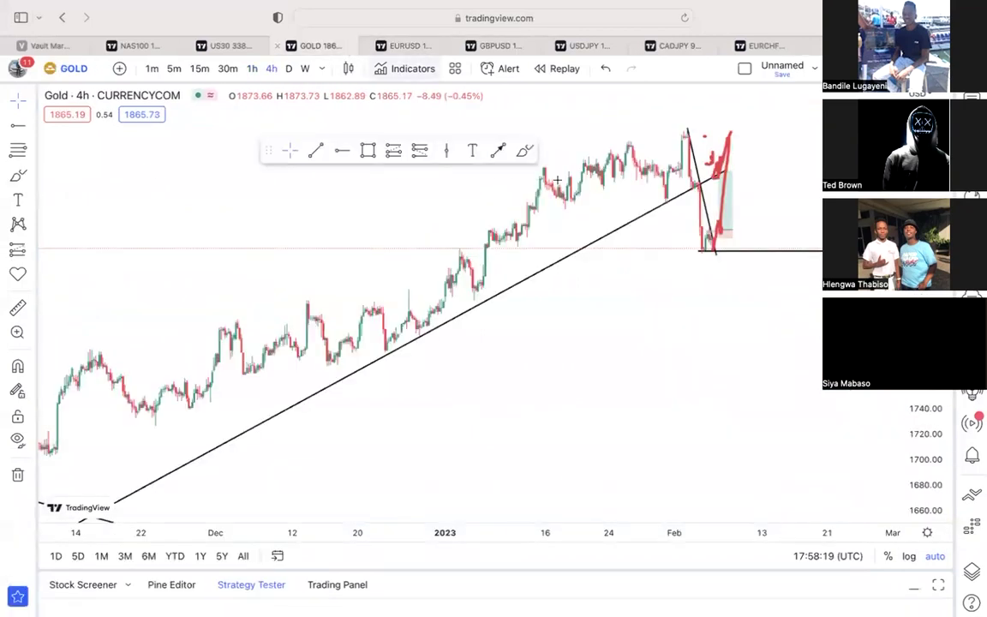